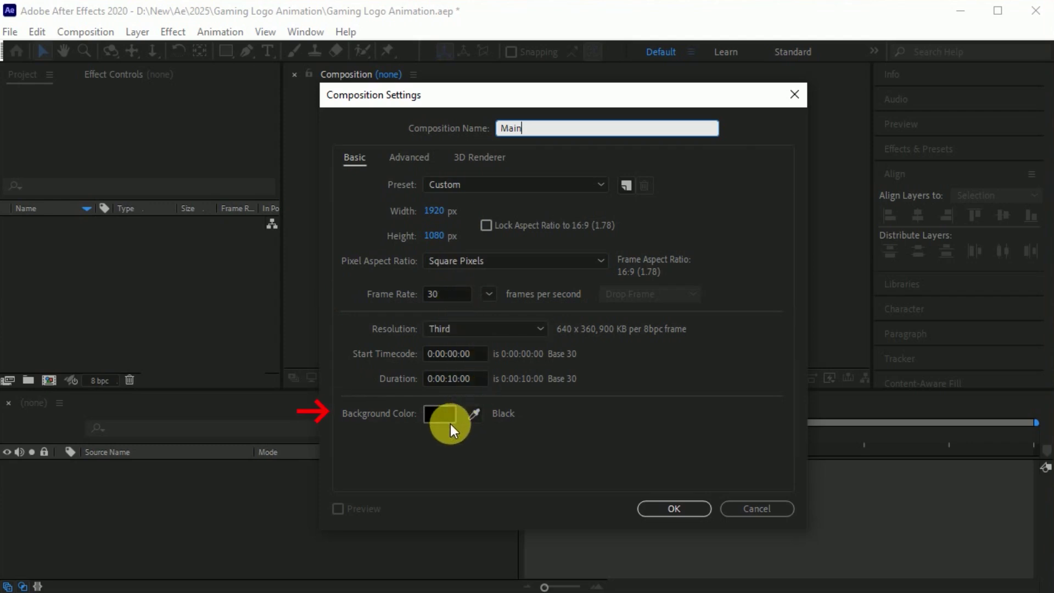
- Confirm the Main composition and create a second 1920 x 1080, 30 fps, 10-second composition named Logo
left_click(693, 509)
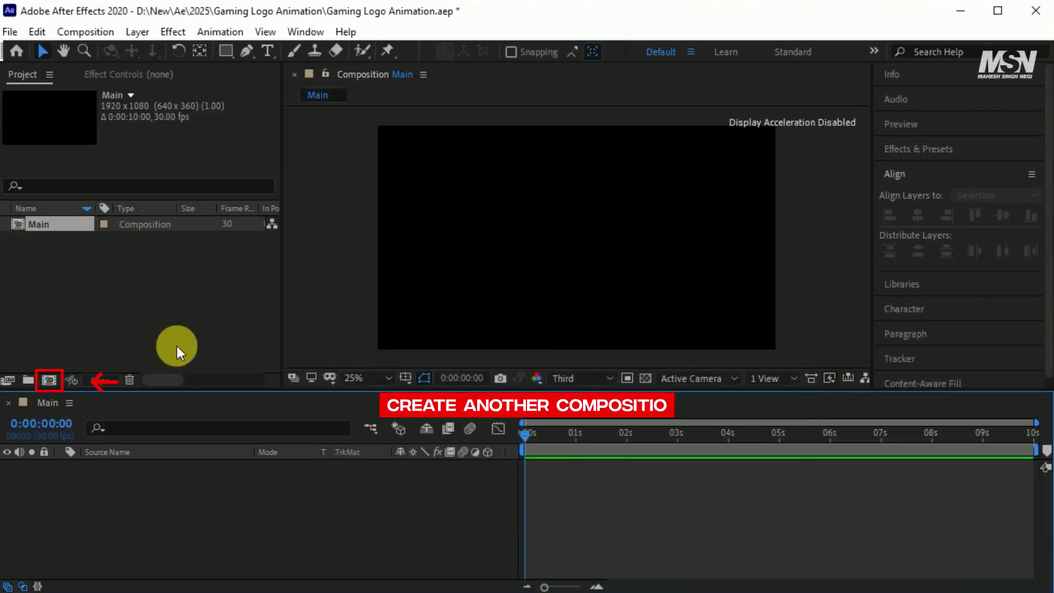
left_click(49, 380)
type("Logo")
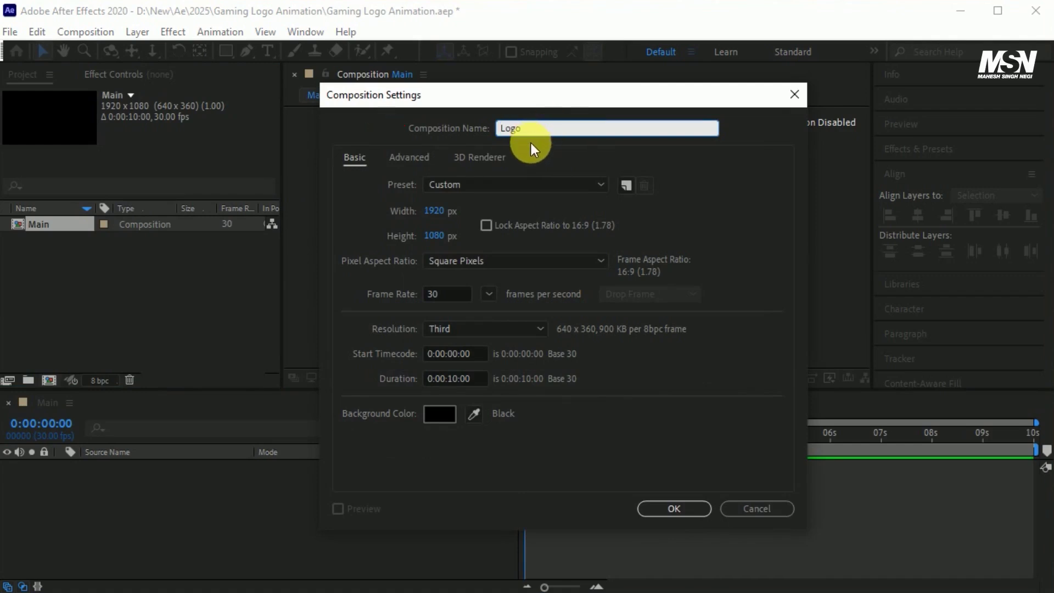
left_click(466, 418)
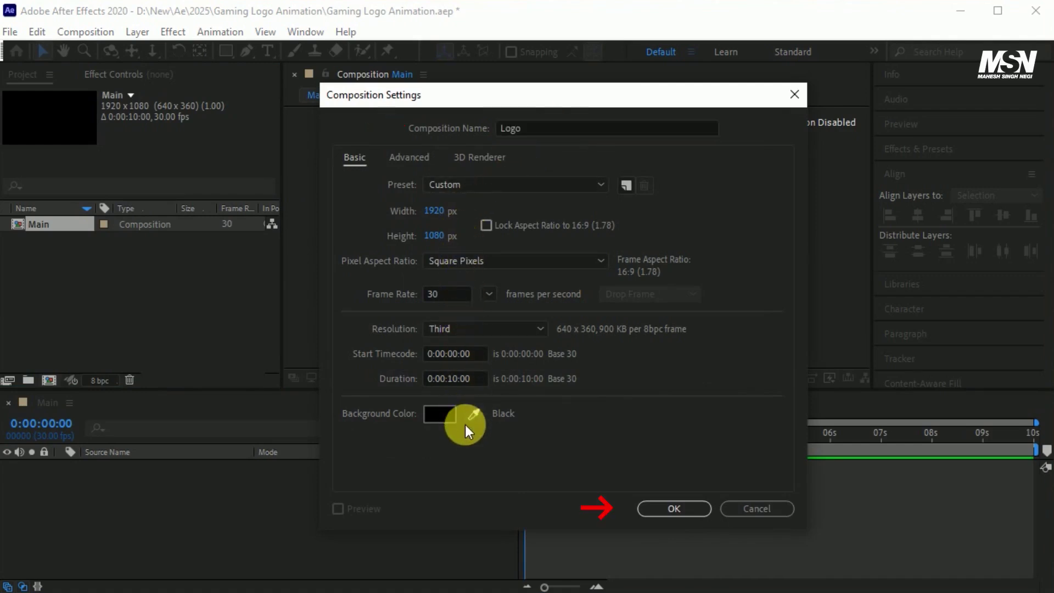
left_click(674, 508)
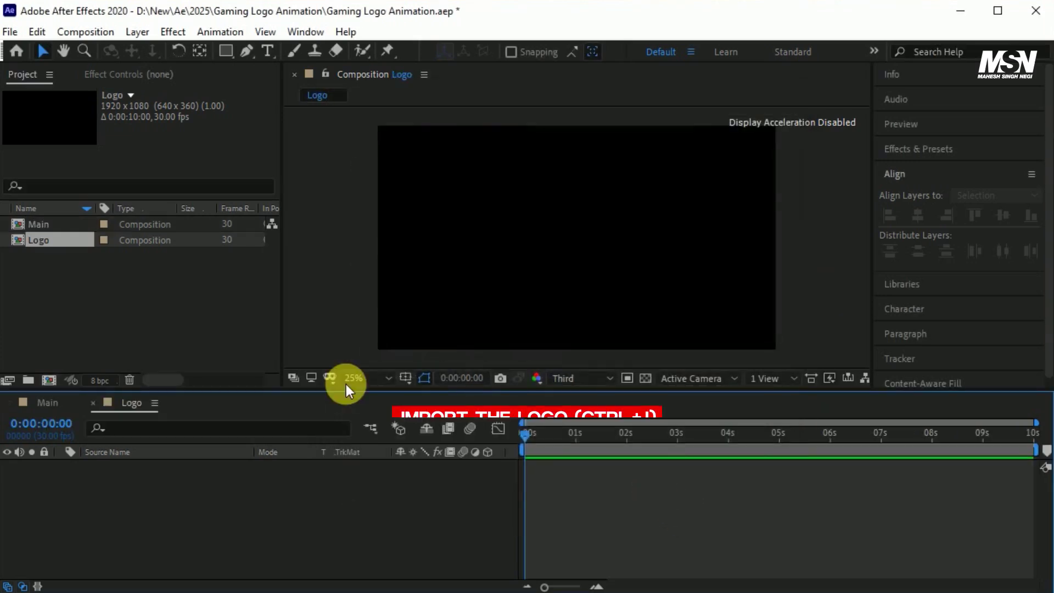
- Import the Eagle Head Logo image as footage and place it as a layer in the Logo composition
left_click(176, 320)
key("ctrl+i")
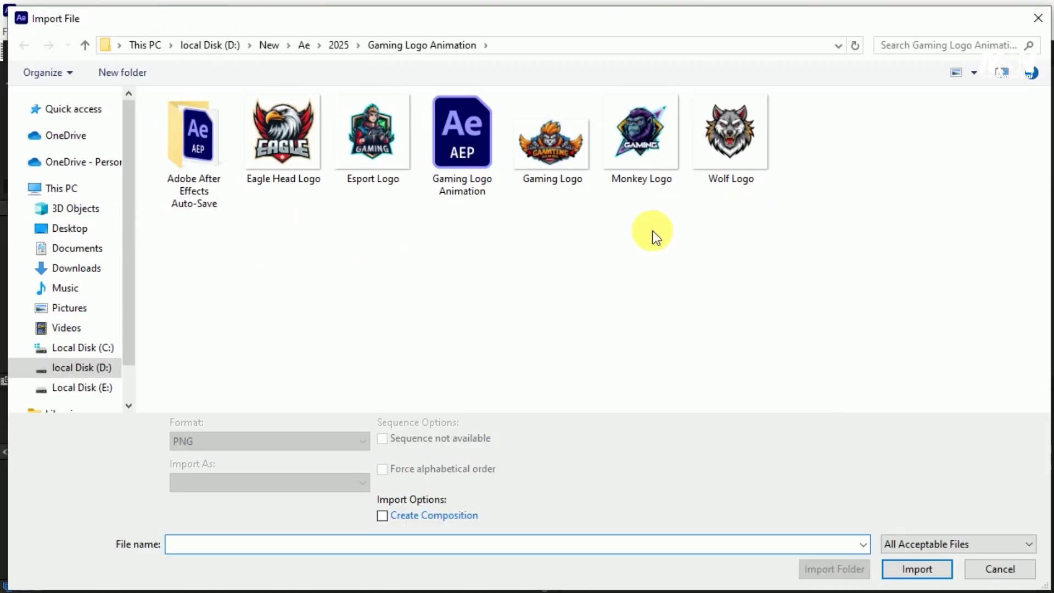
left_click(291, 160)
left_click(939, 558)
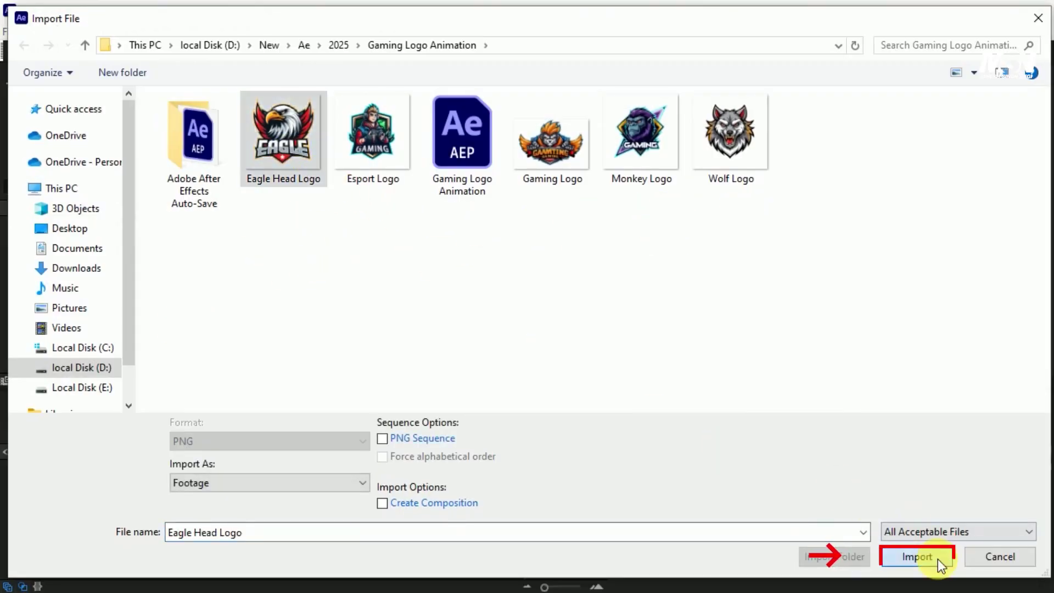
left_click_drag(71, 268, 322, 512)
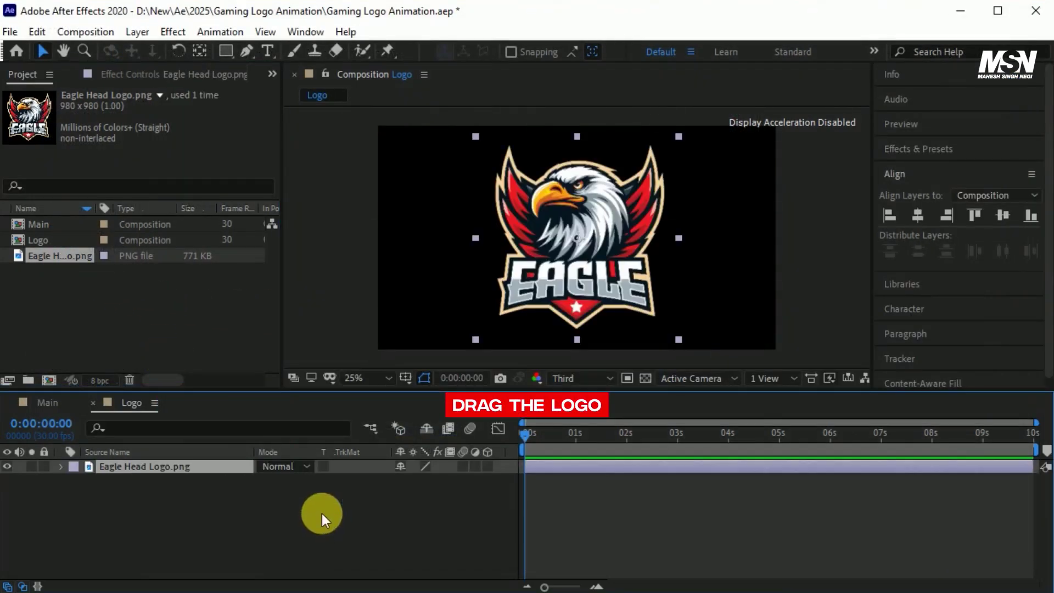
- Scale the Eagle Head Logo.png layer to 75%
key("s")
left_click(418, 480)
type("75")
key("Return")
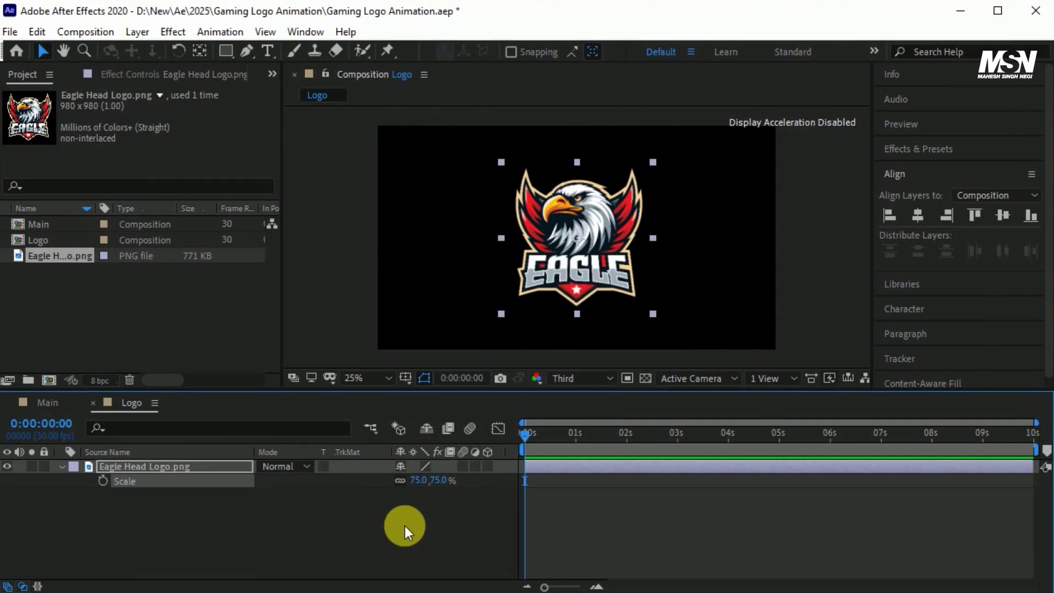
key("s")
- Create a 1920 x 1080, 10-second composition named Logo Ani 1 and place the Logo composition in it
left_click(49, 379)
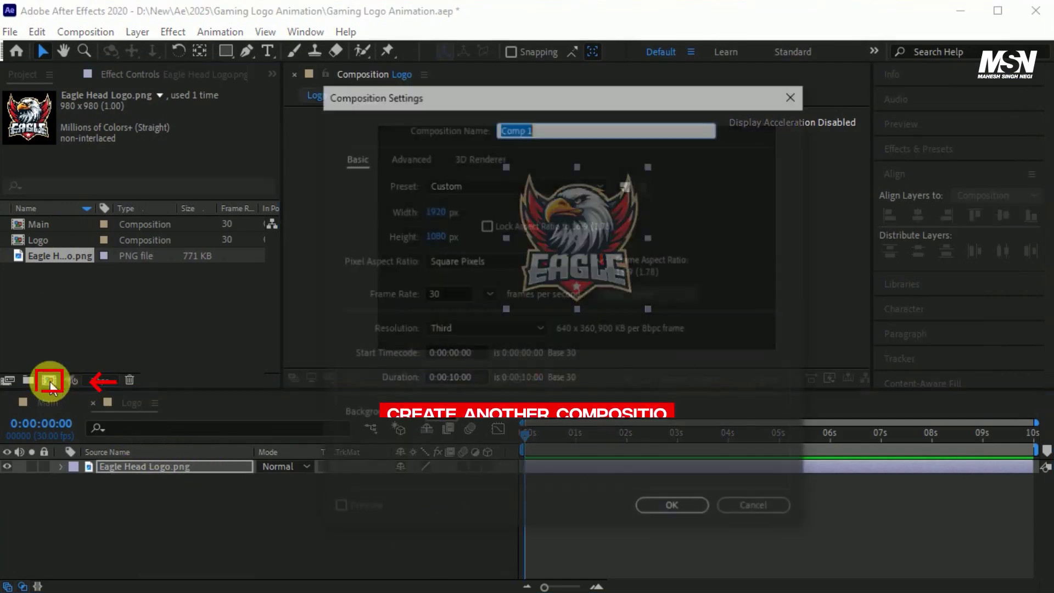
type("Logo Ani")
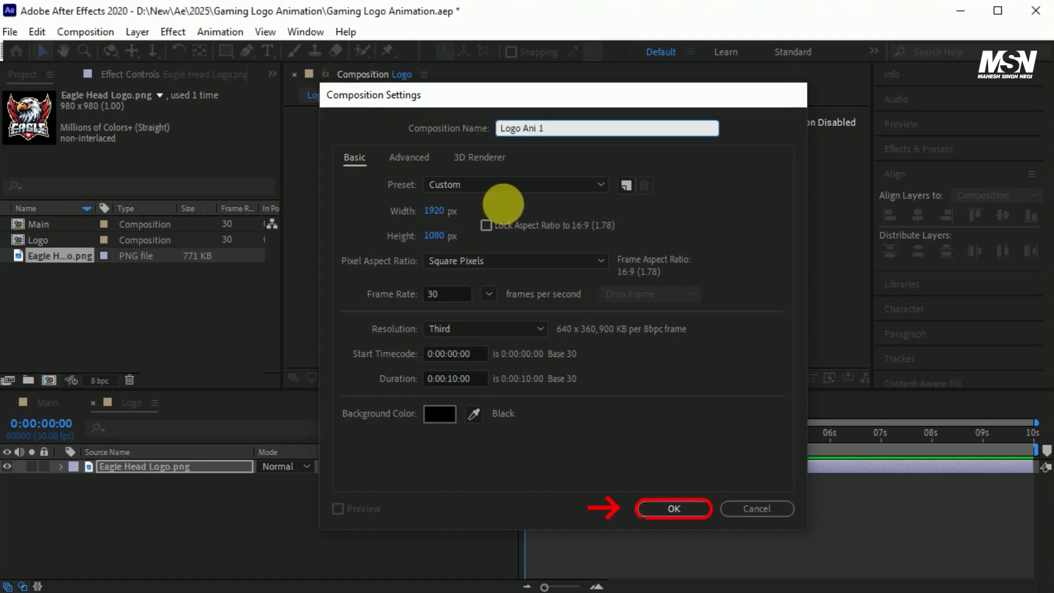
key("Return")
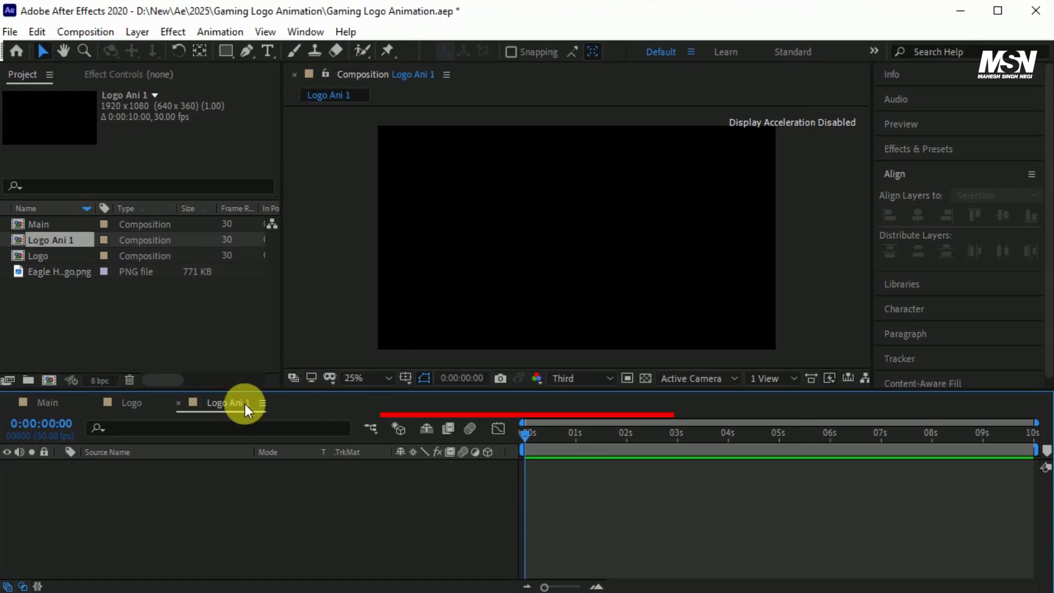
left_click_drag(32, 254, 189, 503)
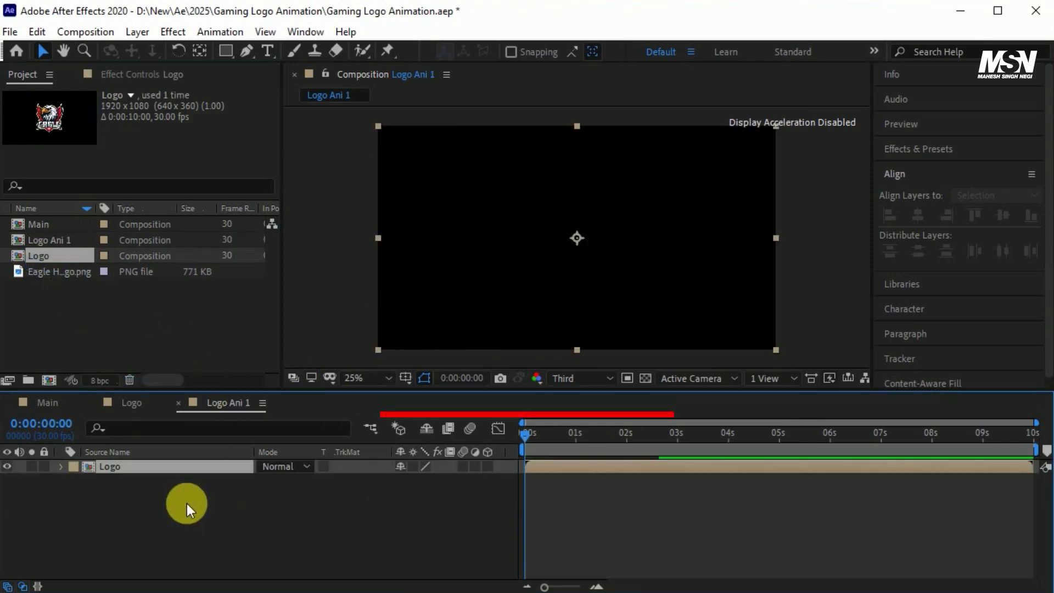
- Add Position and Opacity keyframes to the Logo layer at 0:00:01:20 and reveal all its keyframes
left_click_drag(525, 433, 609, 437)
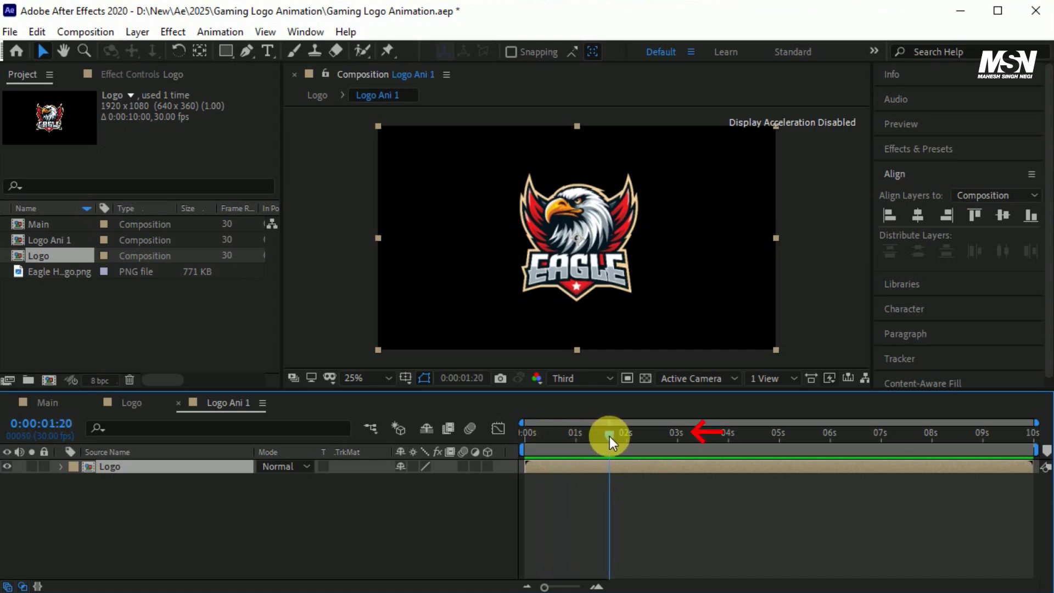
key("p")
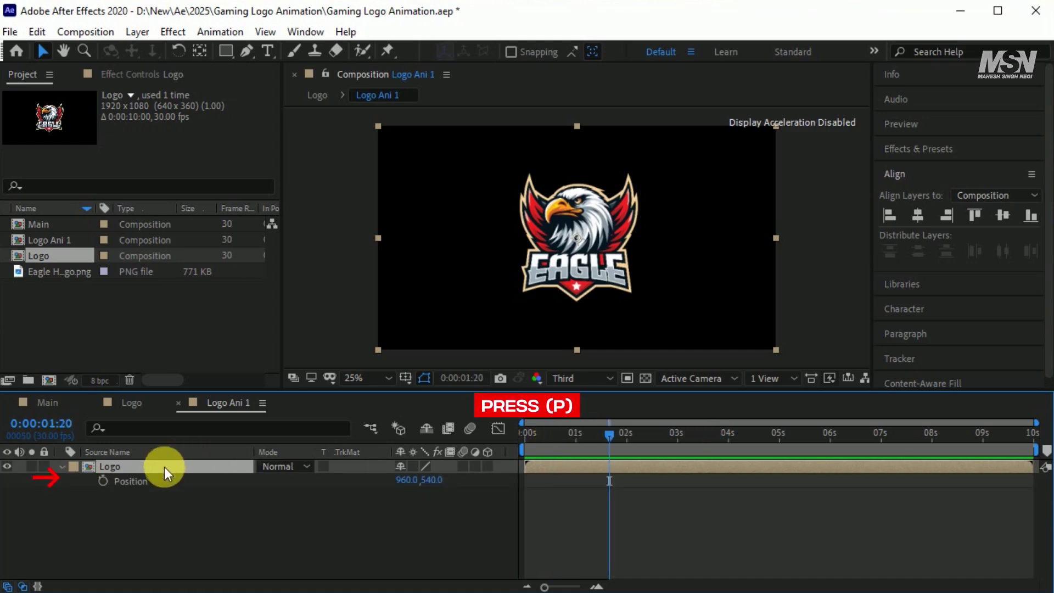
left_click(102, 480)
key("t")
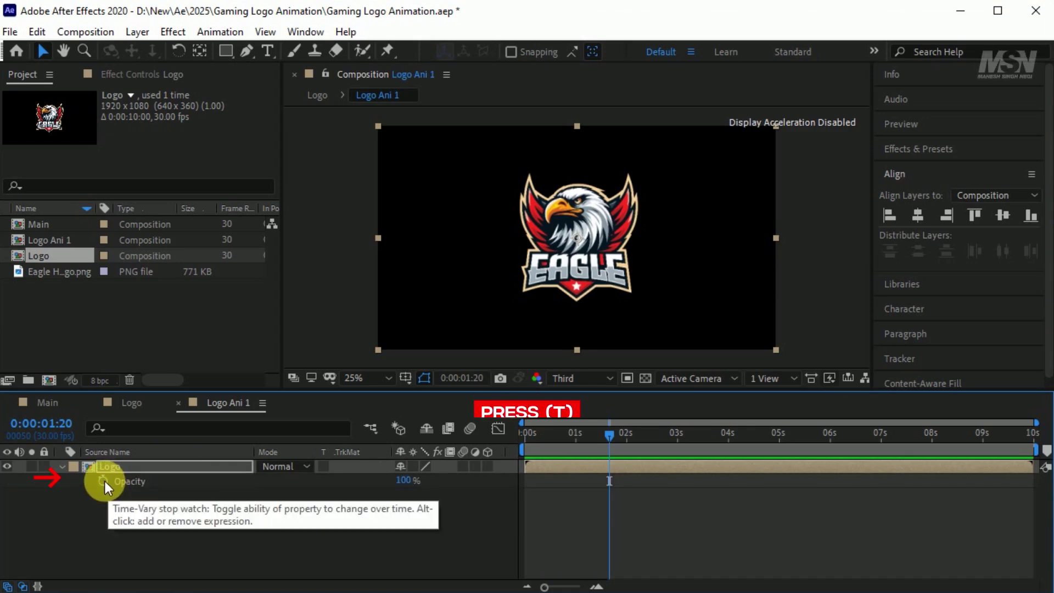
left_click(103, 481)
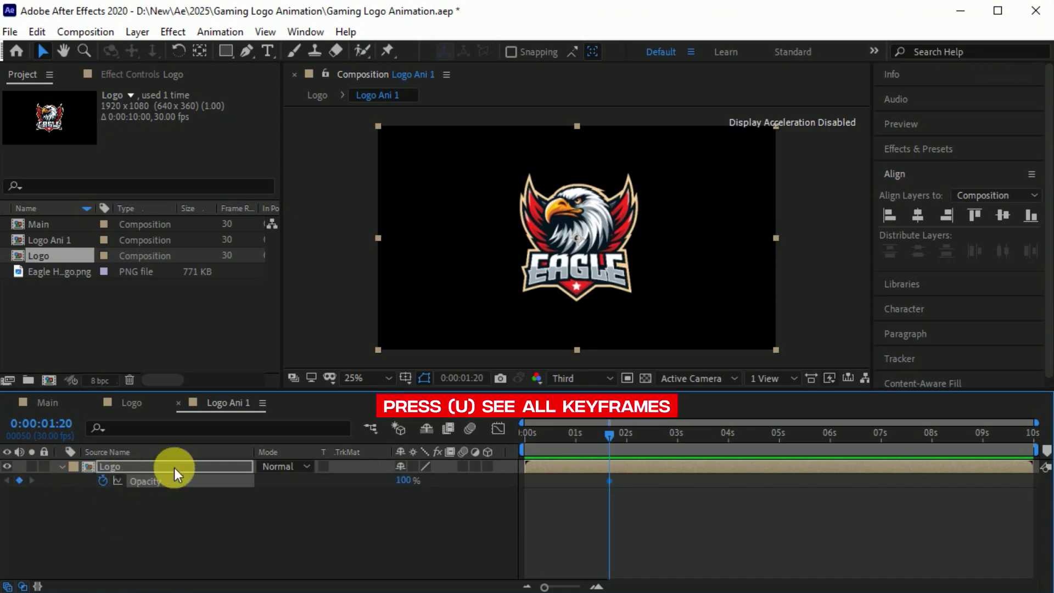
key("u")
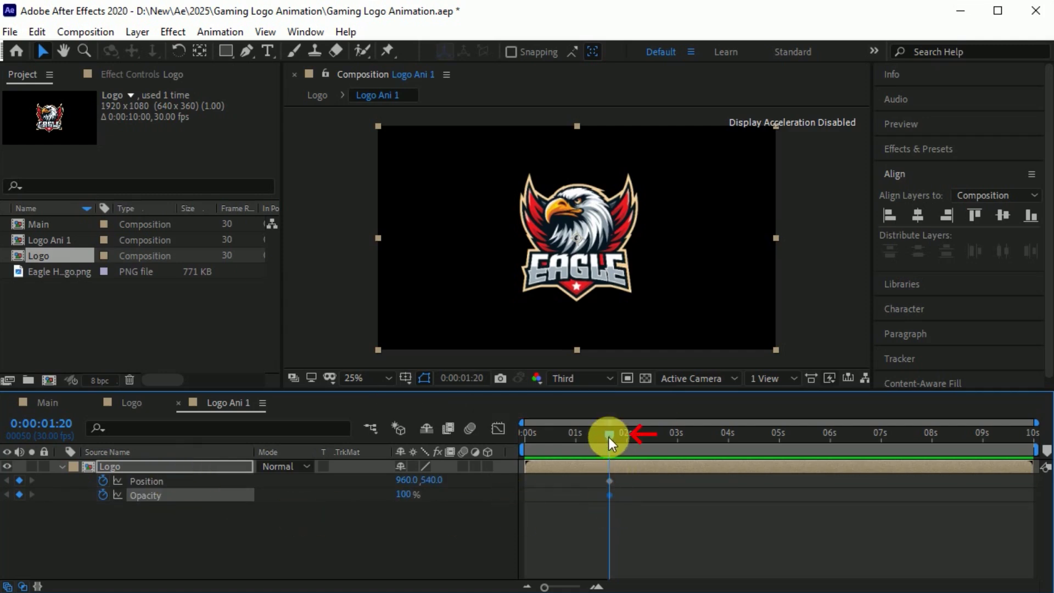
- At 0:00:00:12, set the Logo layer's Position to 540, 540 and its Opacity to 0%
left_click_drag(555, 444, 544, 449)
left_click_drag(403, 481, 240, 504)
- Apply Easy Ease to all Position and Opacity keyframes and stretch the ending speed-curve handles back toward the start, then collapse the layer
left_click_drag(644, 525, 531, 479)
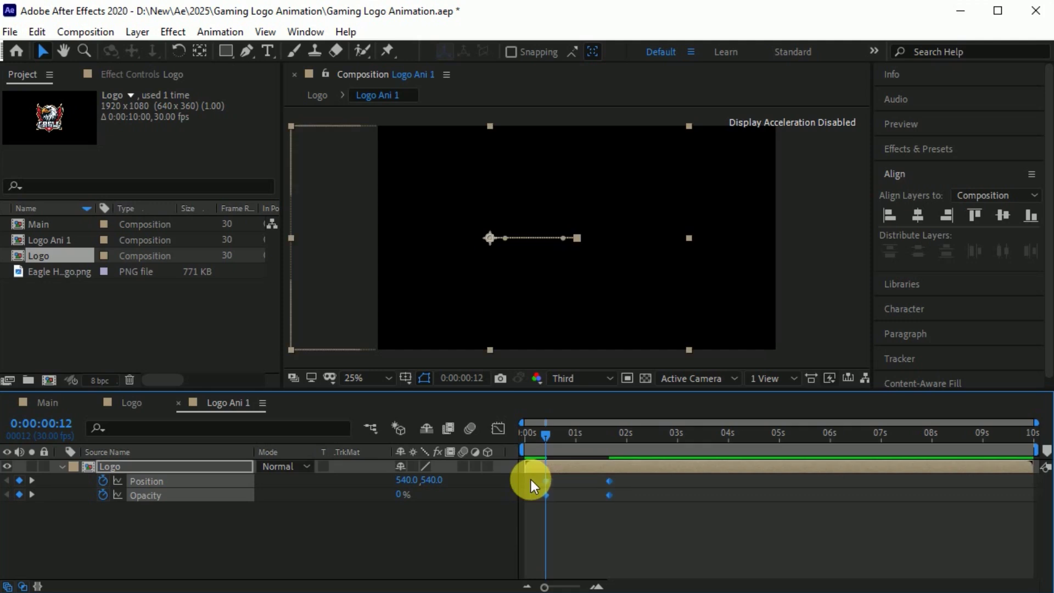
key("F9")
left_click(498, 428)
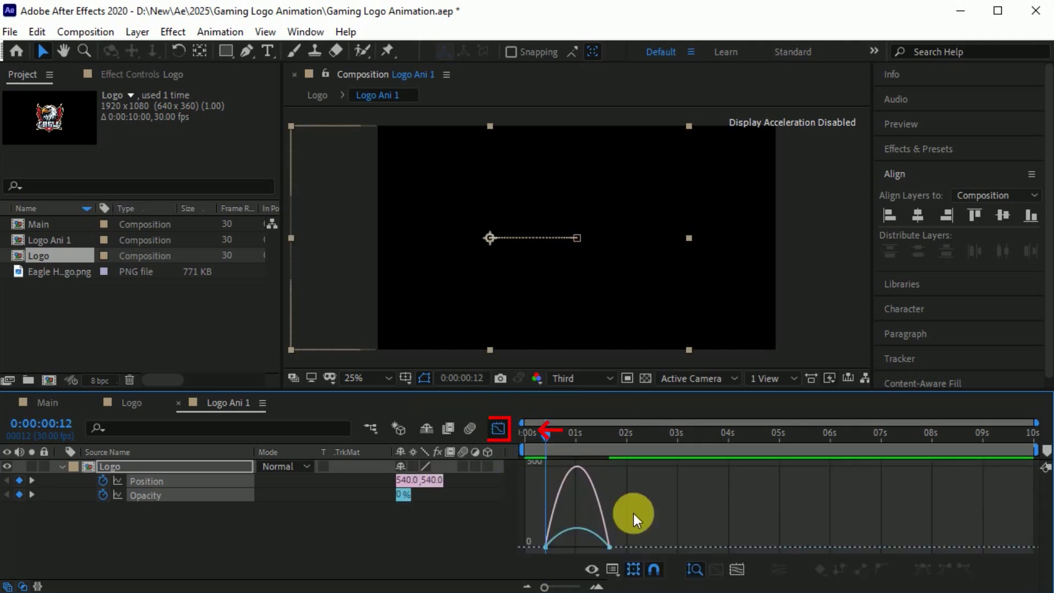
left_click_drag(545, 587, 558, 587)
left_click_drag(648, 543, 552, 543)
key("shift+F3")
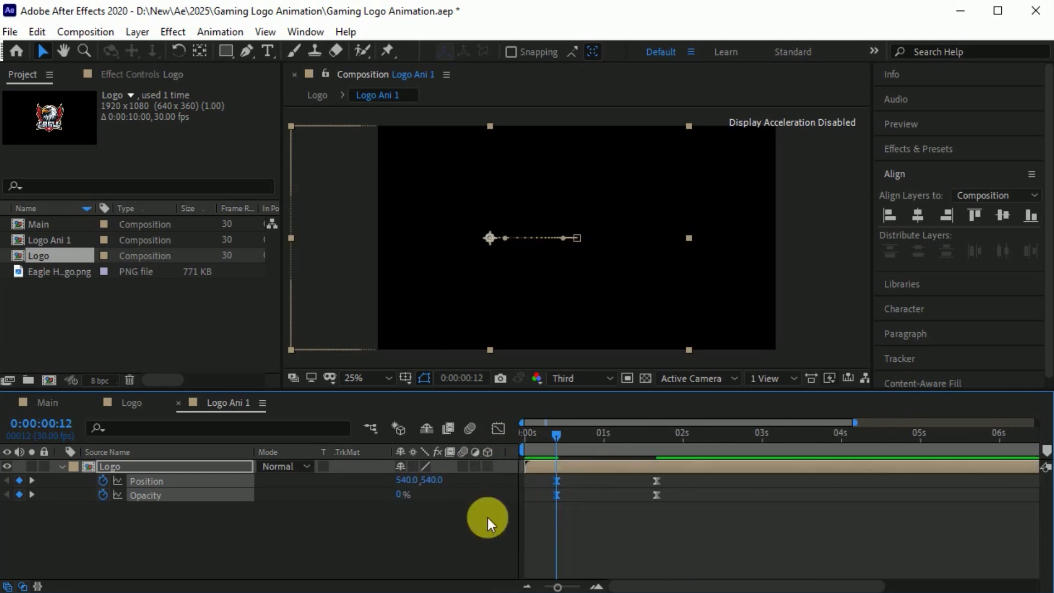
key("F2")
left_click(248, 471)
key("u")
left_click(234, 480)
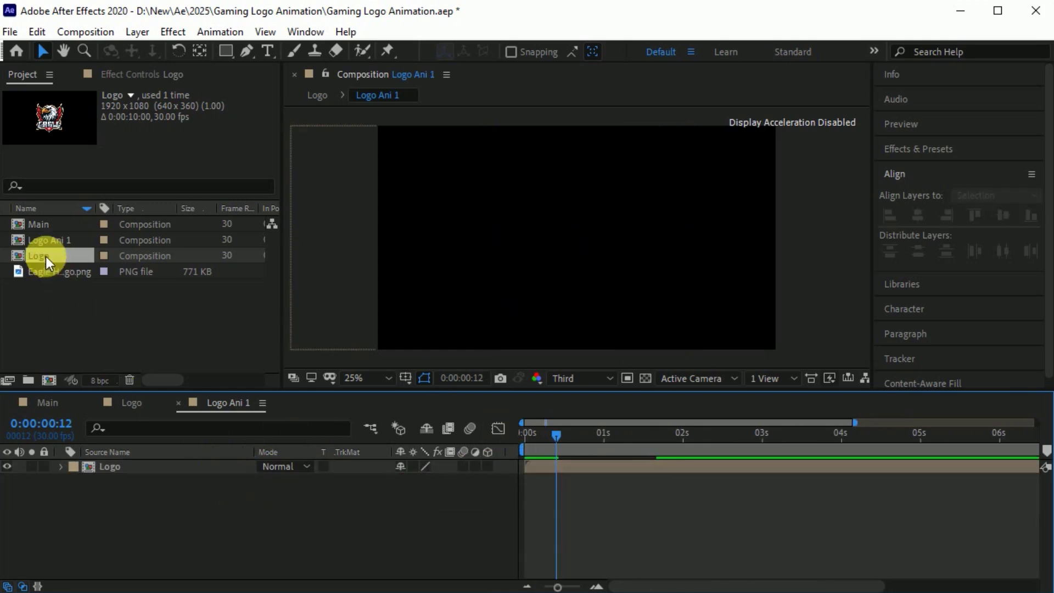
- Duplicate the Logo Ani 1 composition and open the copy
left_click(49, 240)
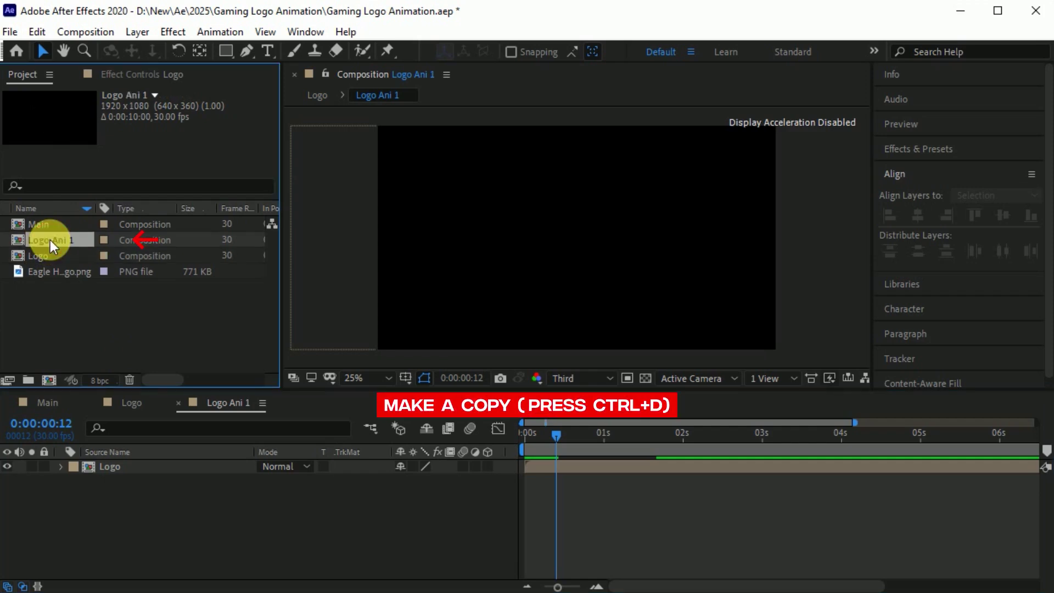
key("ctrl+d")
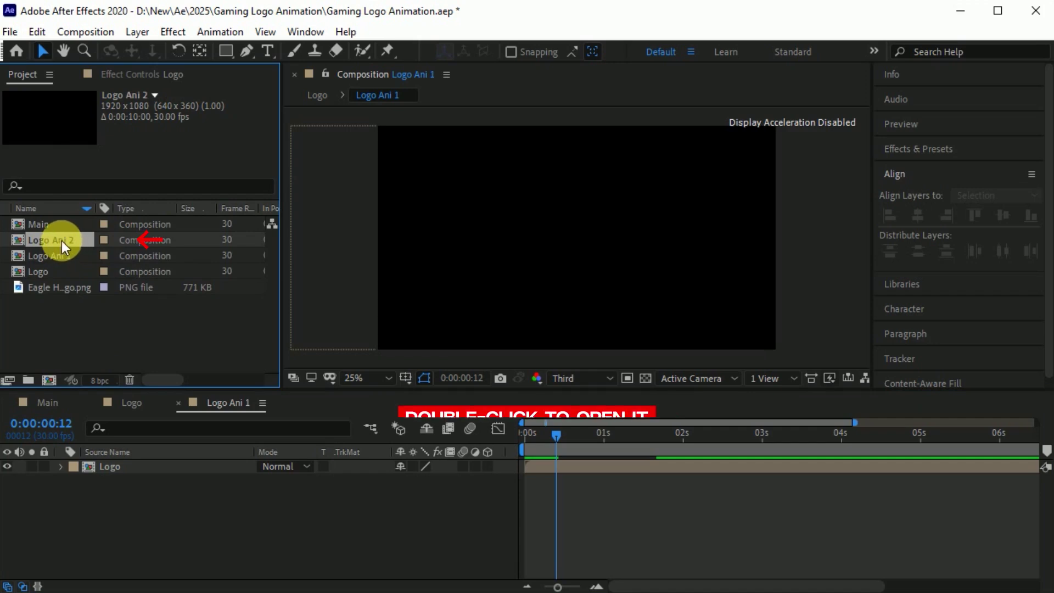
double_click(62, 240)
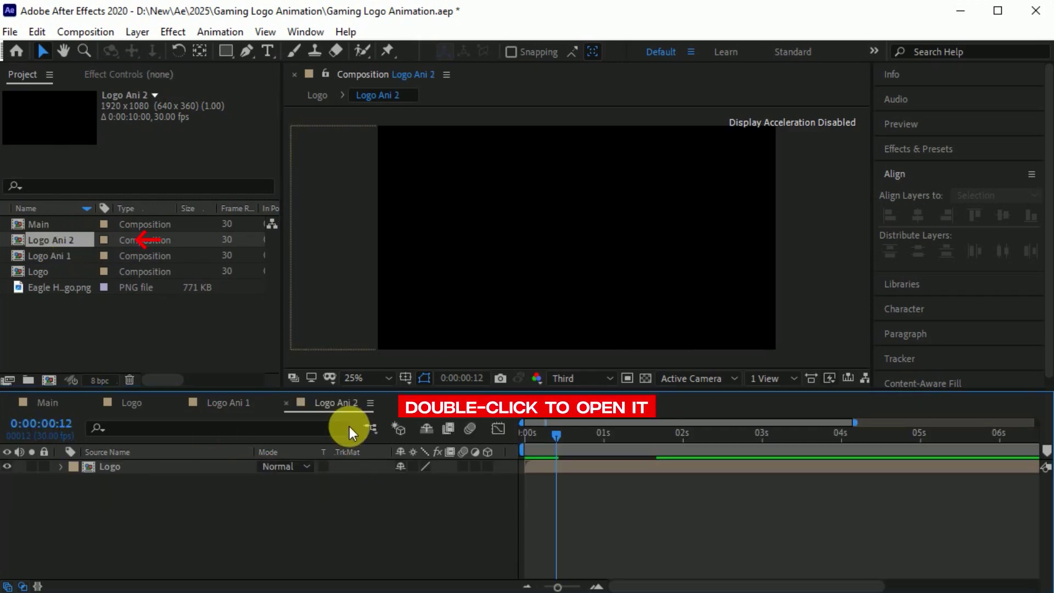
- At 0:00:00:12, add a Scale keyframe to the copied composition's Logo layer and set it to 0%
left_click(226, 468)
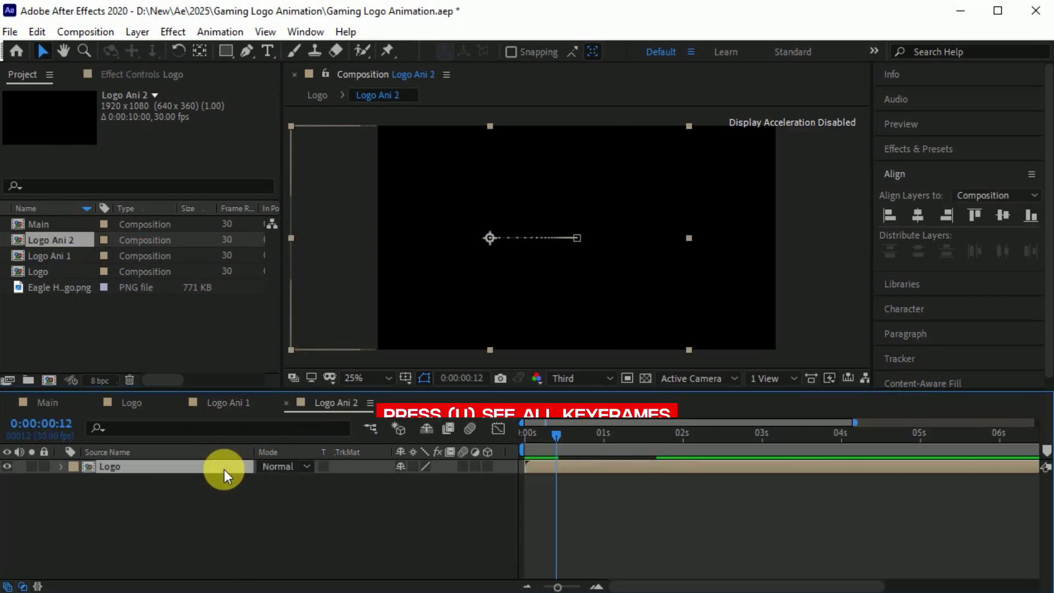
key("u")
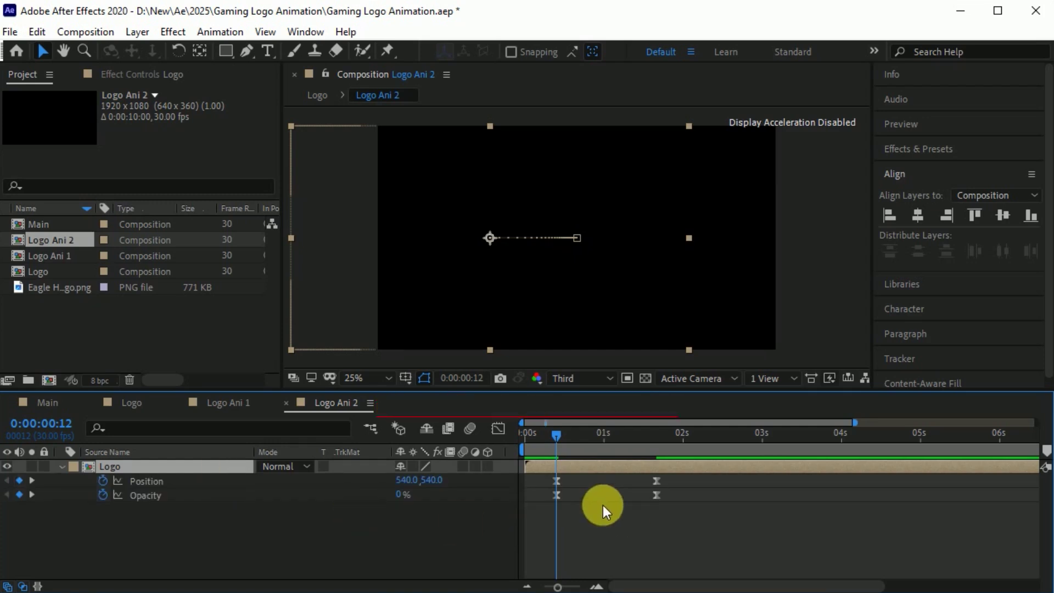
key("s")
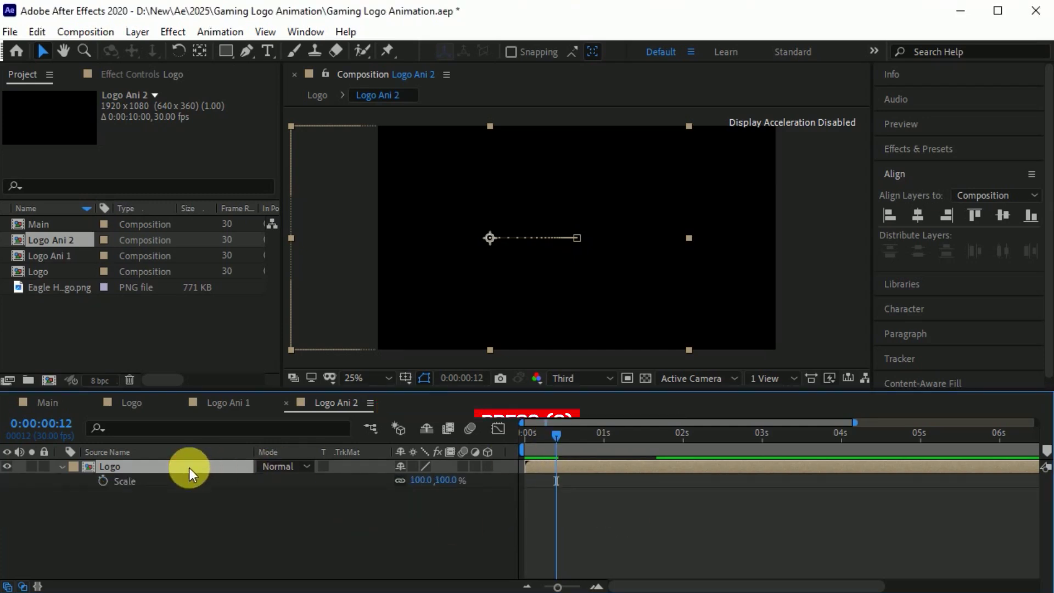
left_click(102, 482)
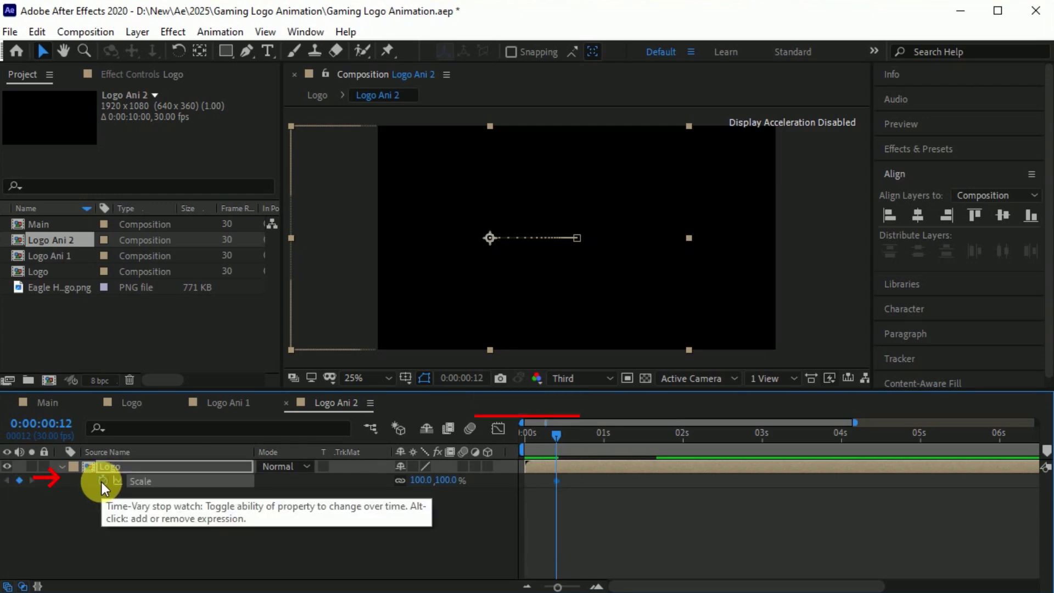
key("u")
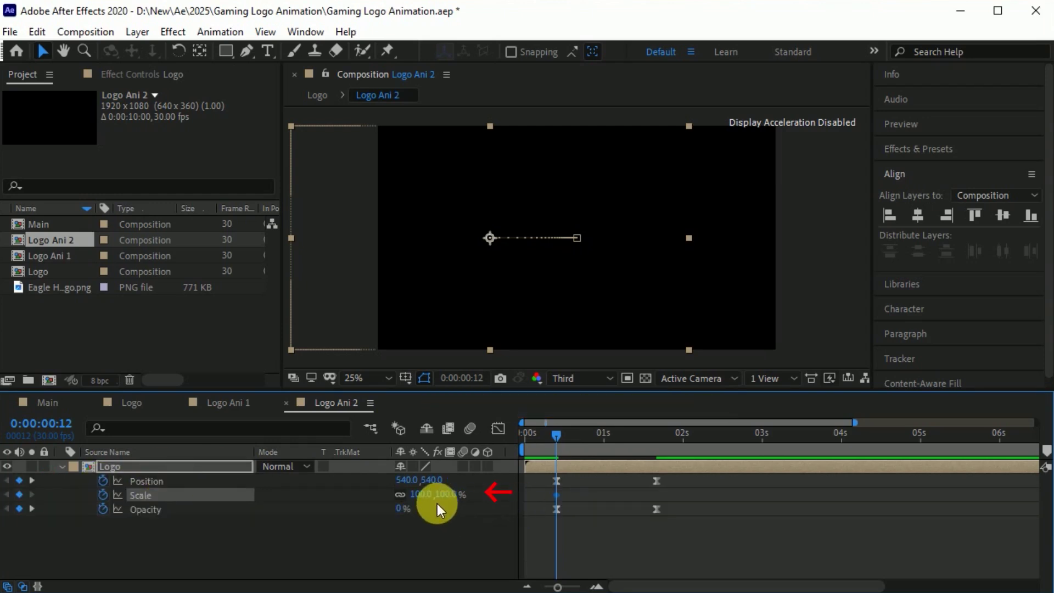
type("0")
key("Return")
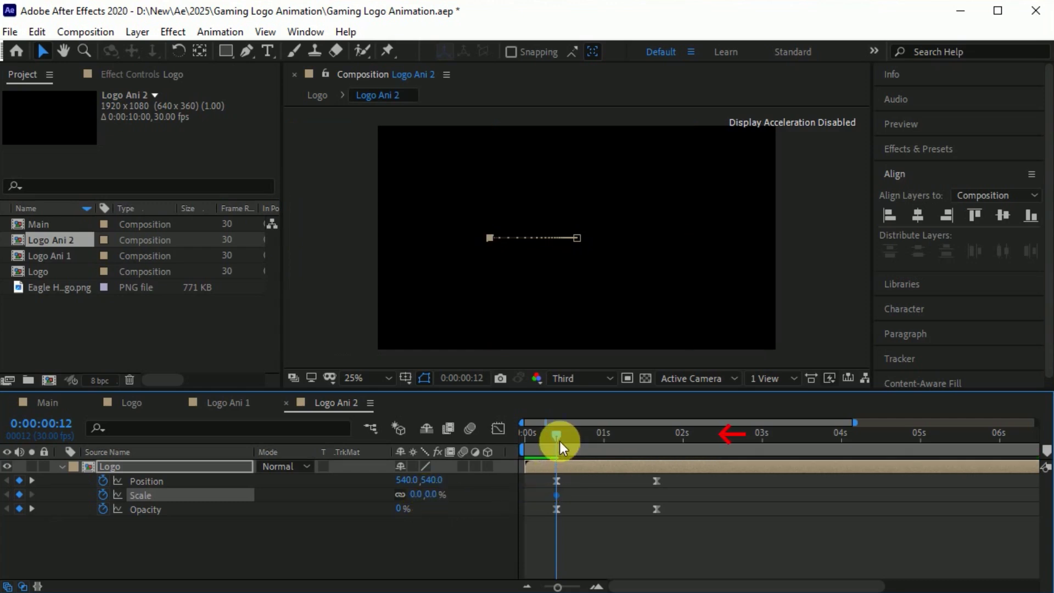
- Move the ending Position keyframe to 0:00:01:29 and set the Scale to 100% at 0:00:01:20
left_click_drag(559, 437, 683, 481)
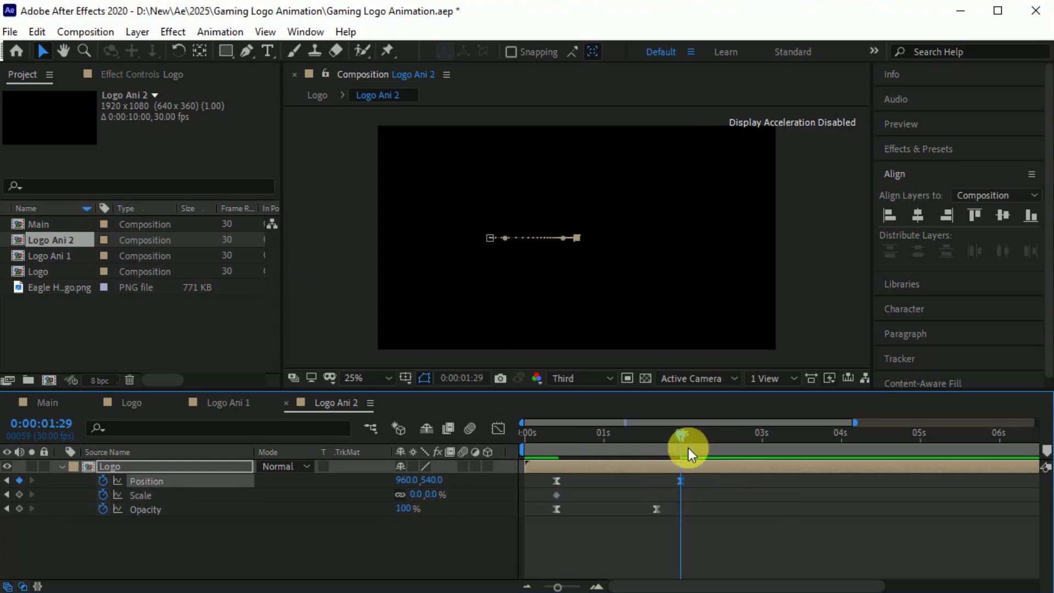
left_click_drag(680, 436, 658, 440)
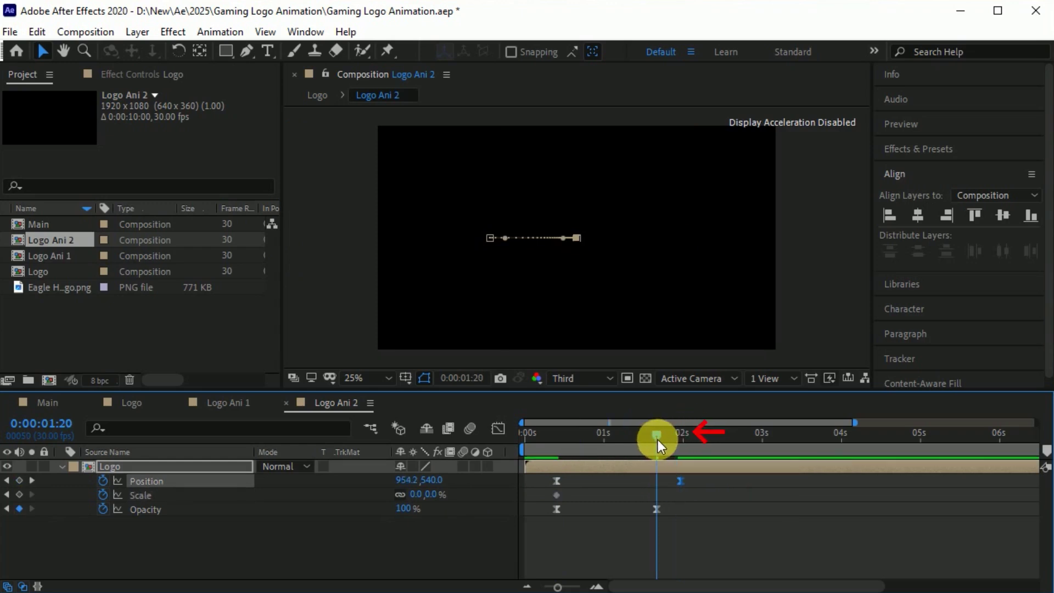
left_click(423, 496)
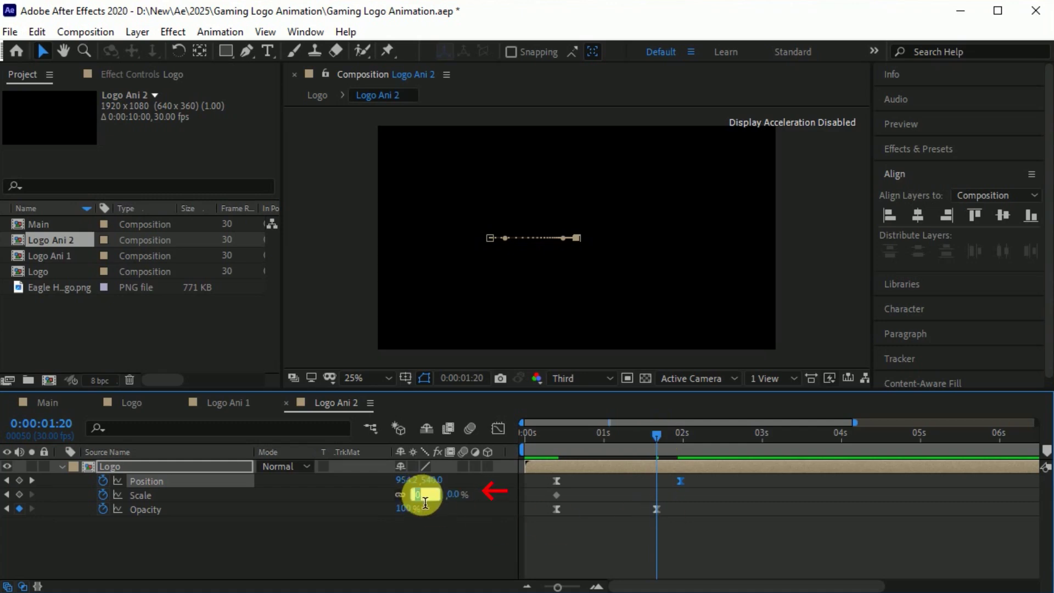
type("100")
key("Return")
- At 0:00:03:00, set the Logo layer's Scale to 0% and Opacity to 0%
left_click_drag(657, 433, 762, 446)
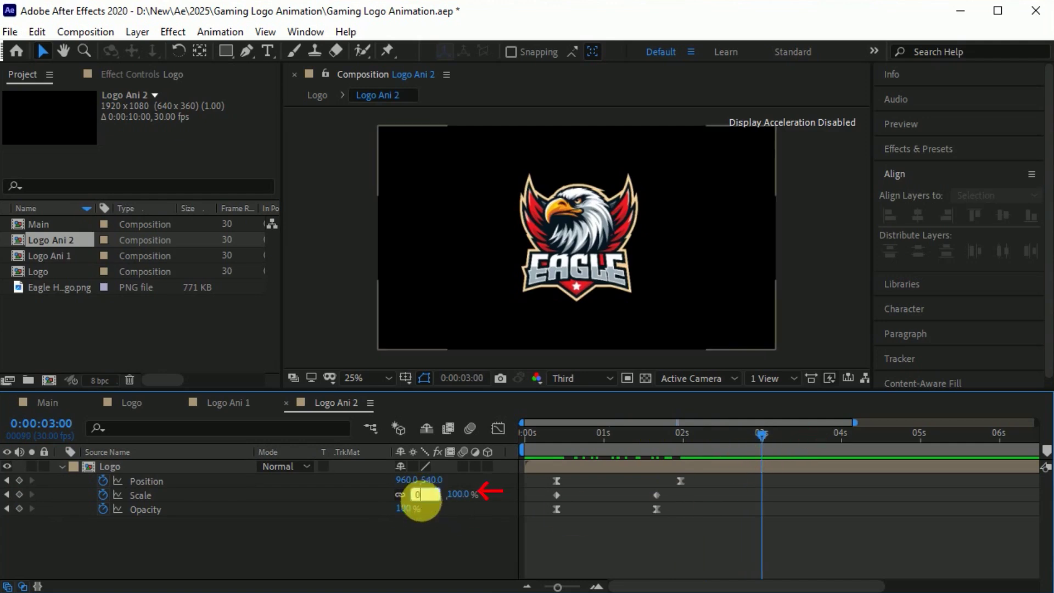
type("0")
key("Return")
left_click(402, 508)
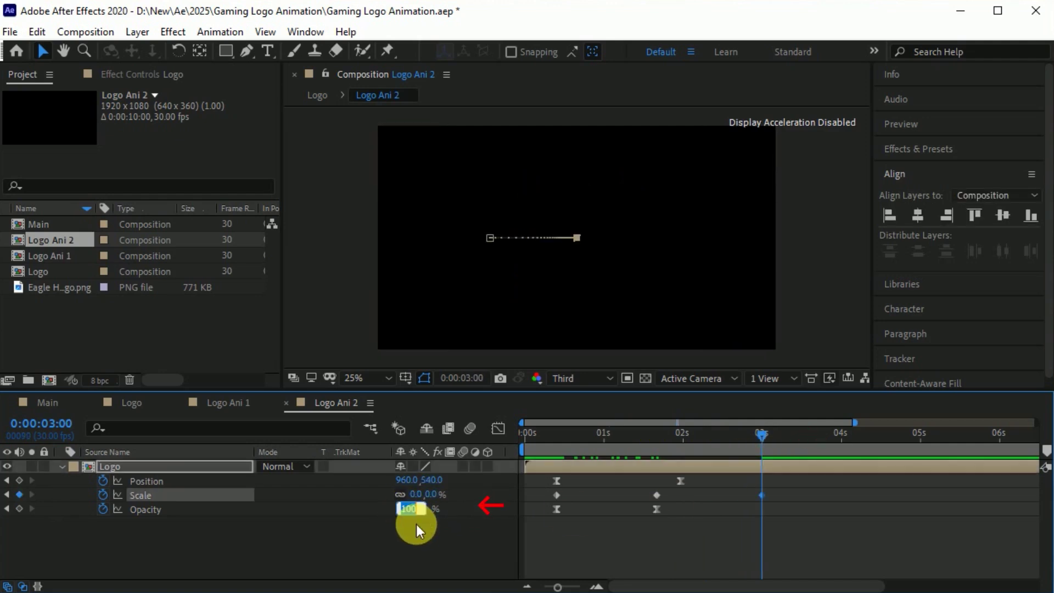
type("0")
key("Return")
- Apply Easy Ease to all the Logo layer's keyframes, stretch the speed-curve handles back toward earlier times, and collapse the layer
left_click_drag(827, 543, 549, 483)
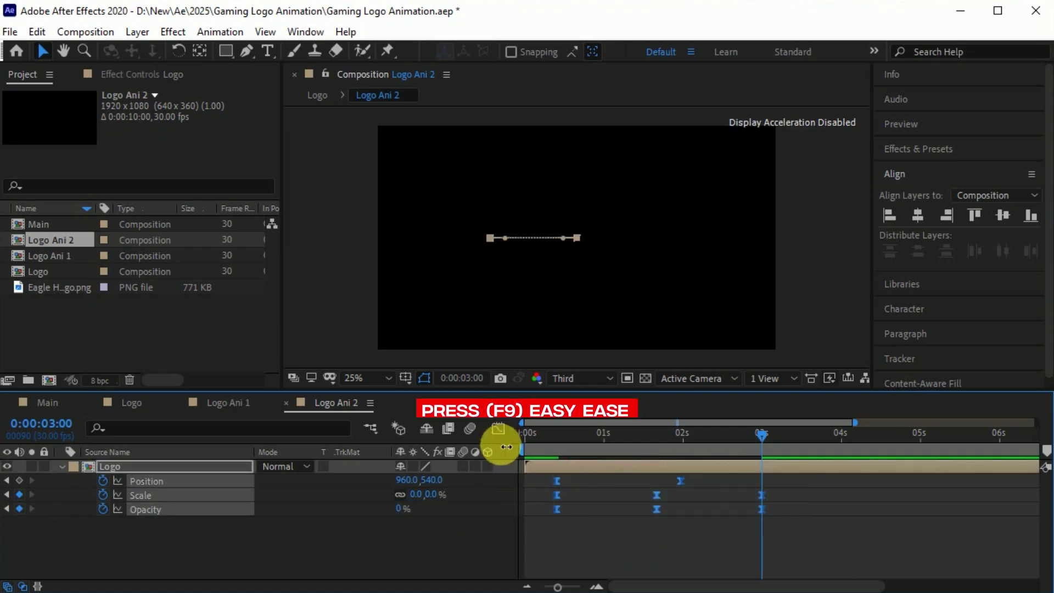
left_click(497, 429)
left_click(801, 530)
left_click_drag(781, 530, 739, 531)
left_click_drag(668, 504, 730, 513)
left_click_drag(657, 514, 609, 515)
left_click(497, 429)
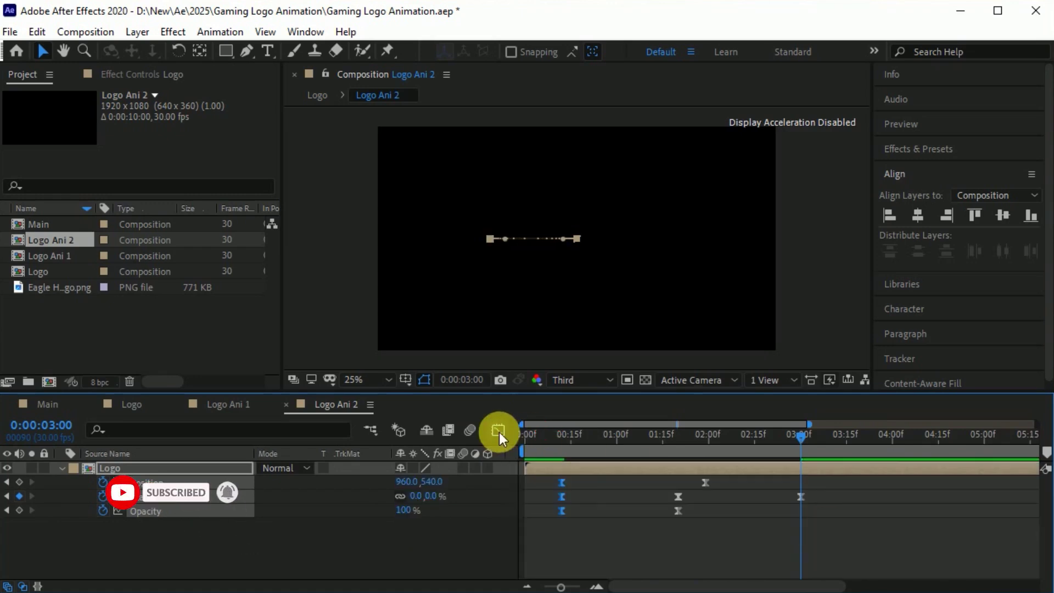
key("u")
left_click(429, 518)
left_click(638, 458)
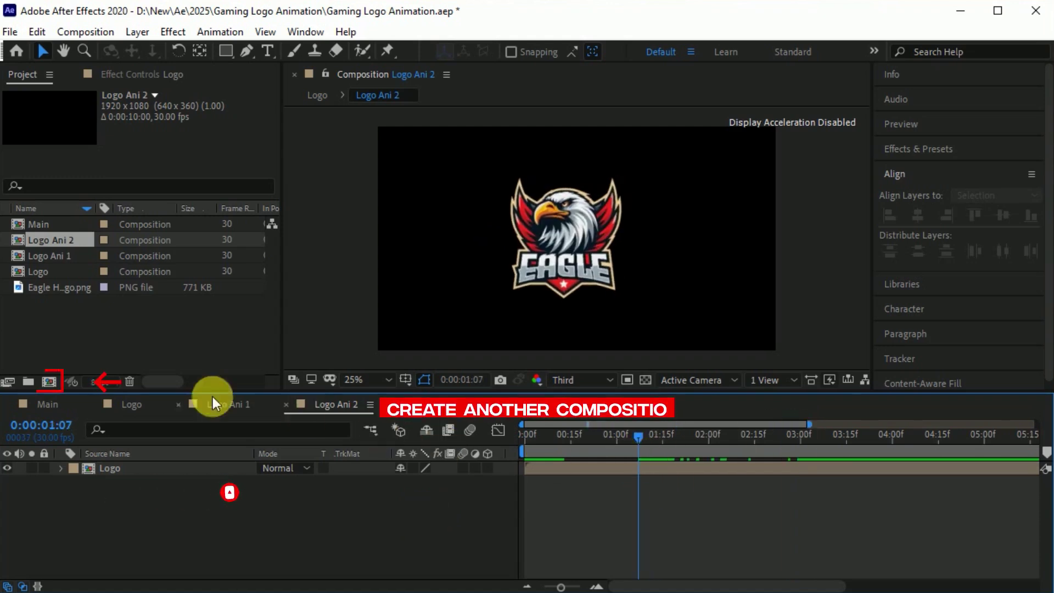
- Create a new 1920 x 1080, 30 fps, 10-second composition named Reveler
left_click(48, 381)
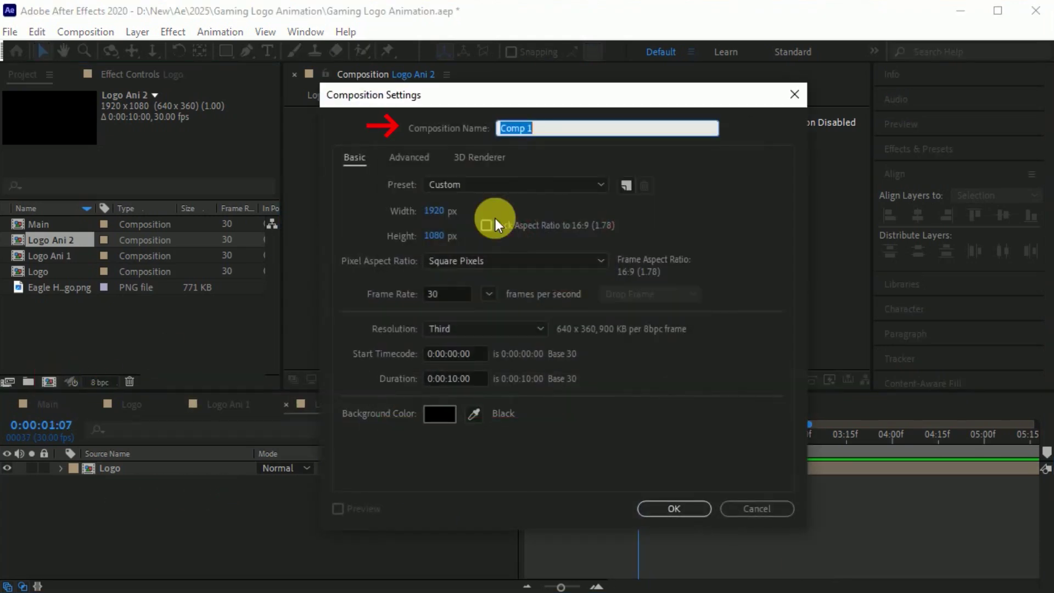
type("Reveler")
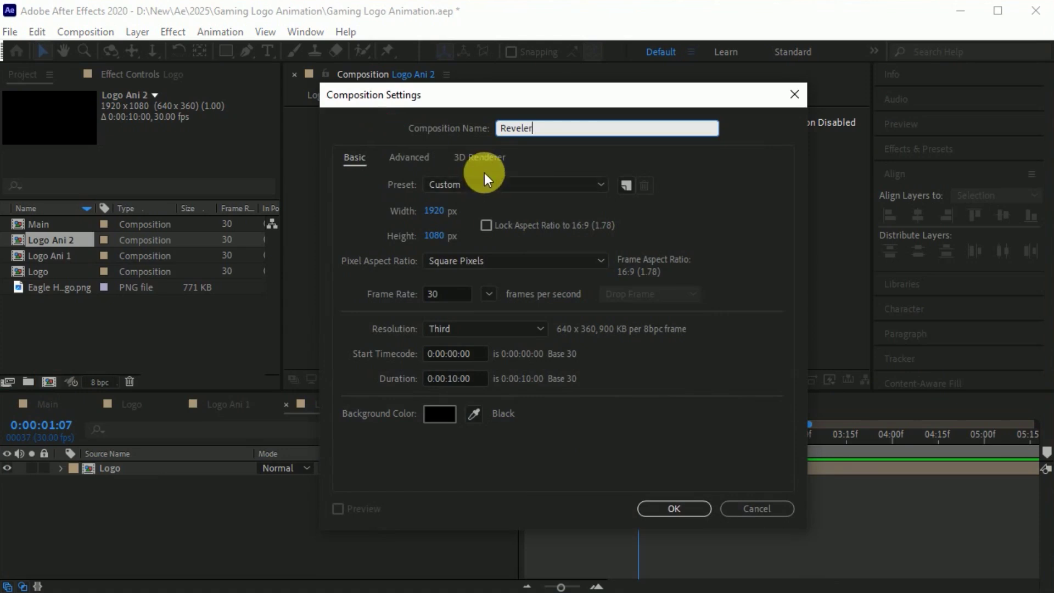
left_click(674, 510)
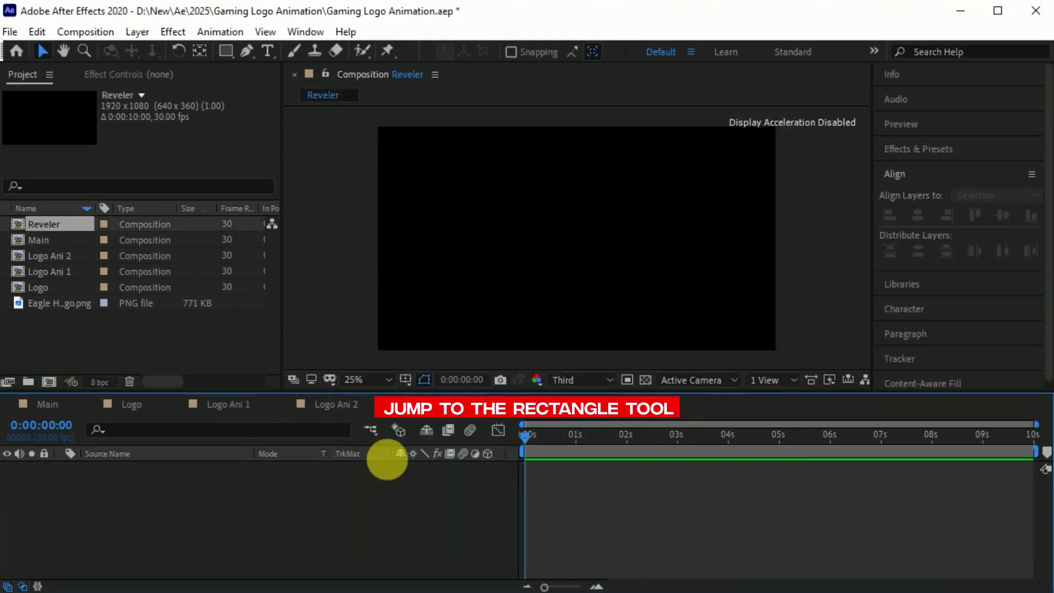
- Draw a tall white rectangle extending past the frame's full height and centre it horizontally and vertically in the composition
left_click(225, 51)
left_click_drag(513, 114, 601, 366)
left_click(201, 51)
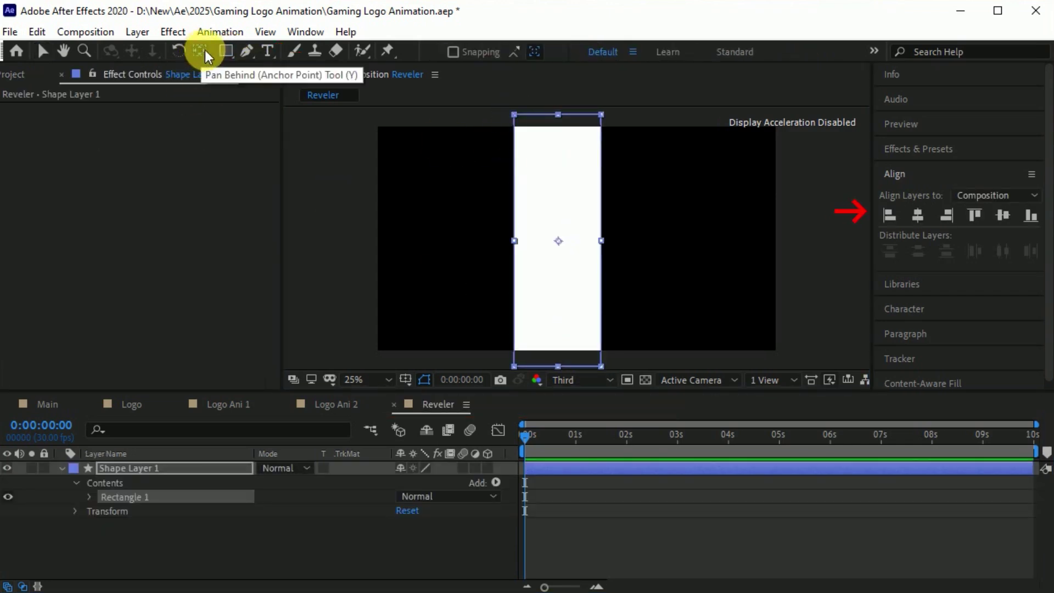
left_click(917, 215)
left_click(1001, 215)
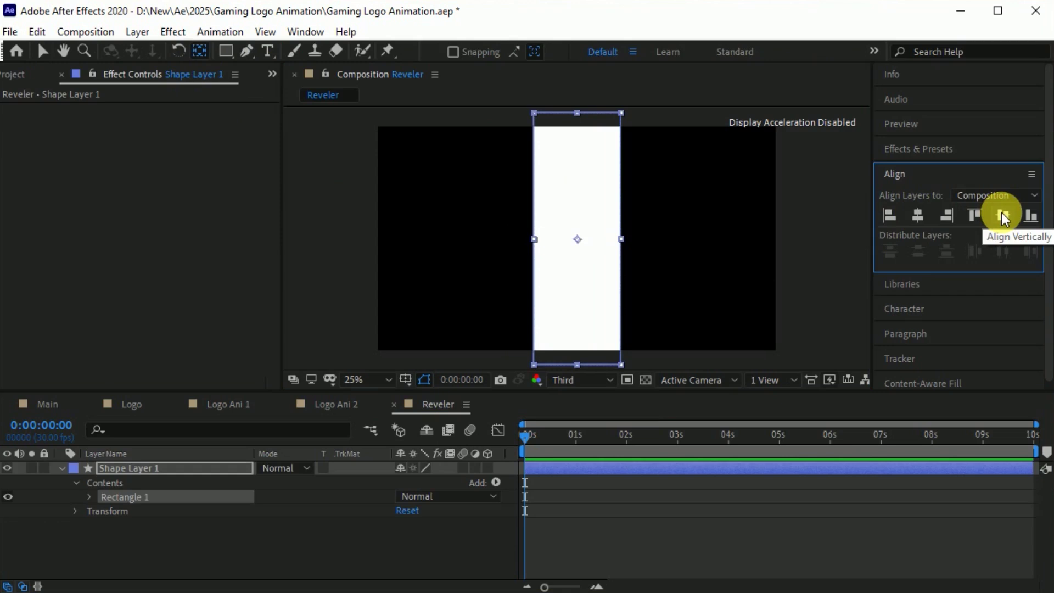
- Apply the Gaussian Blur effect to the rectangle's shape layer with Blurriness 500, then collapse the layer
left_click(937, 146)
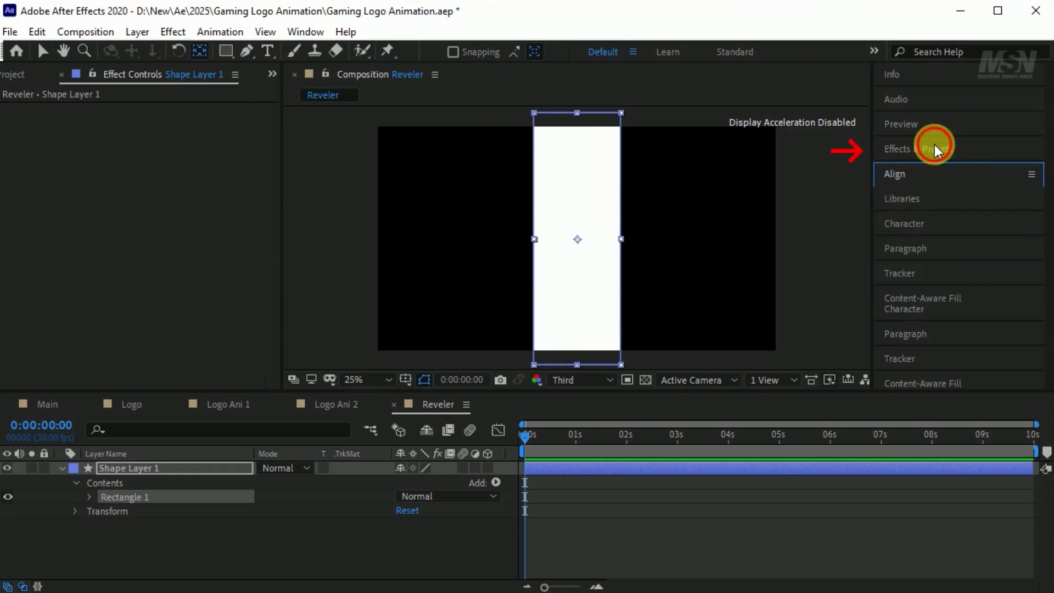
left_click(937, 172)
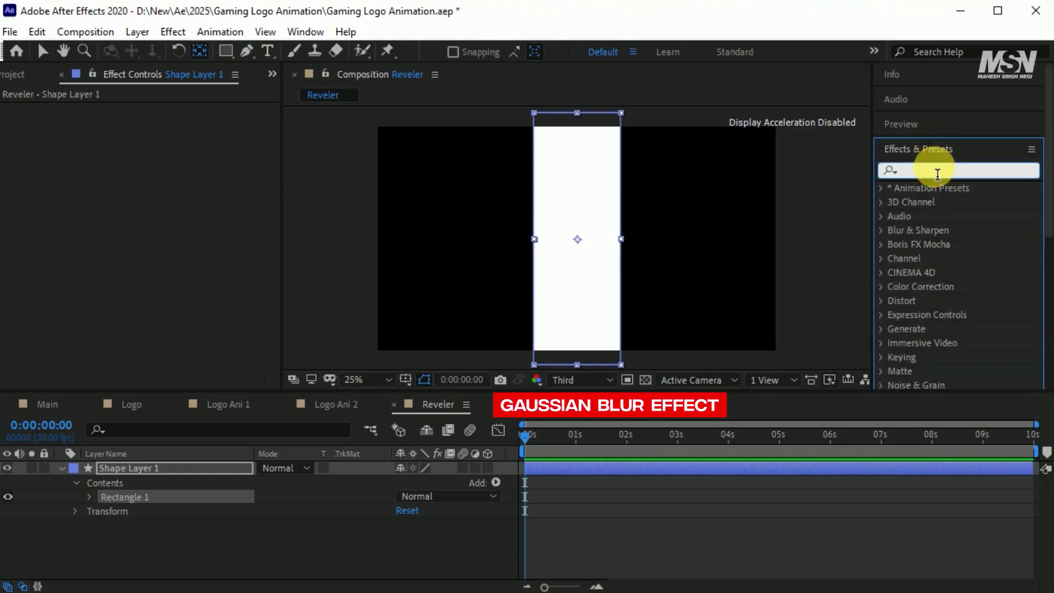
type("gau")
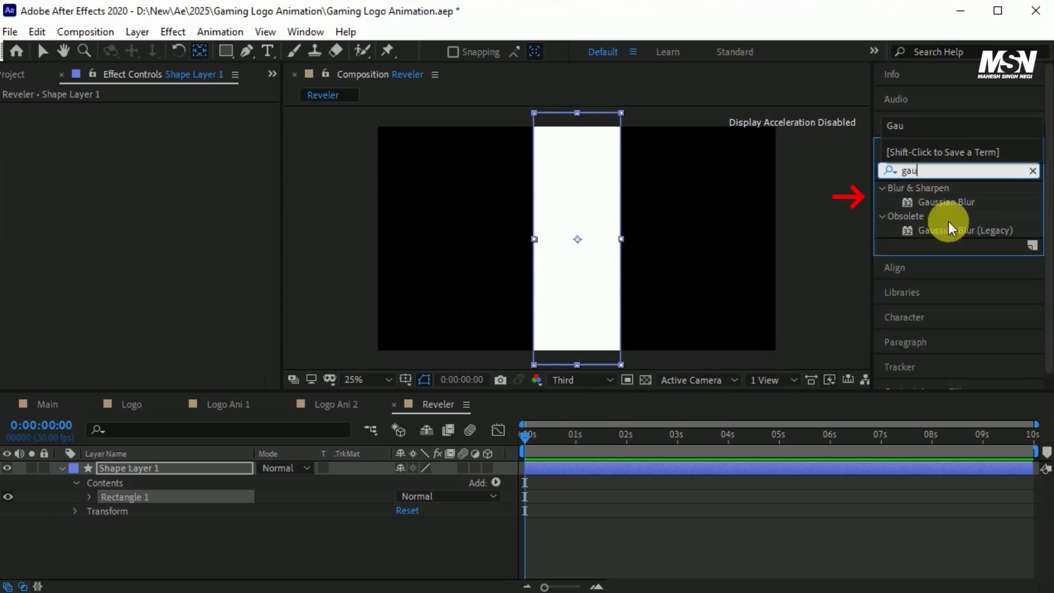
left_click_drag(954, 206, 554, 253)
left_click(170, 130)
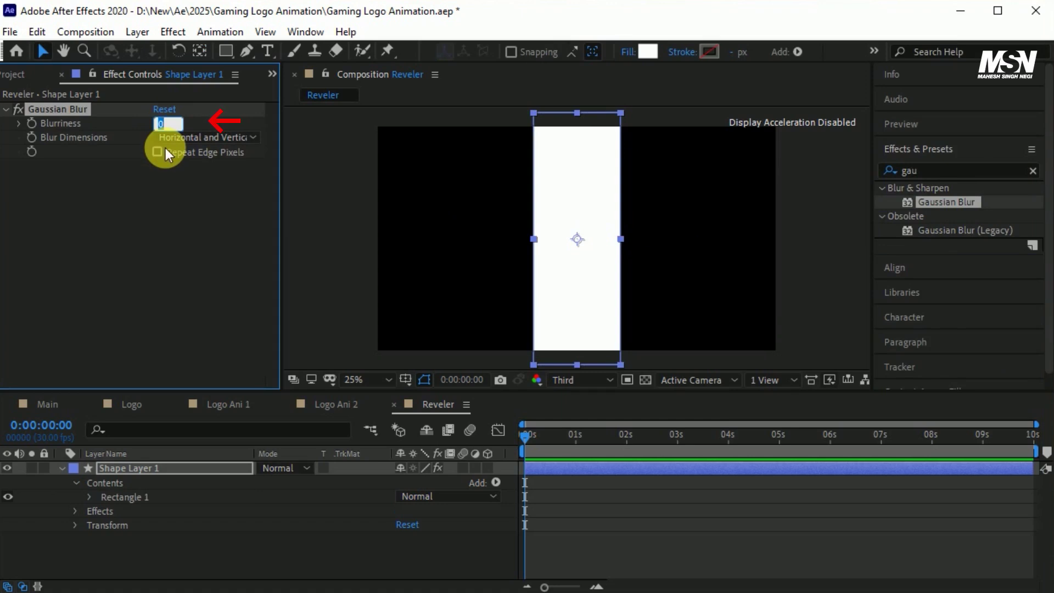
type("500")
left_click(173, 181)
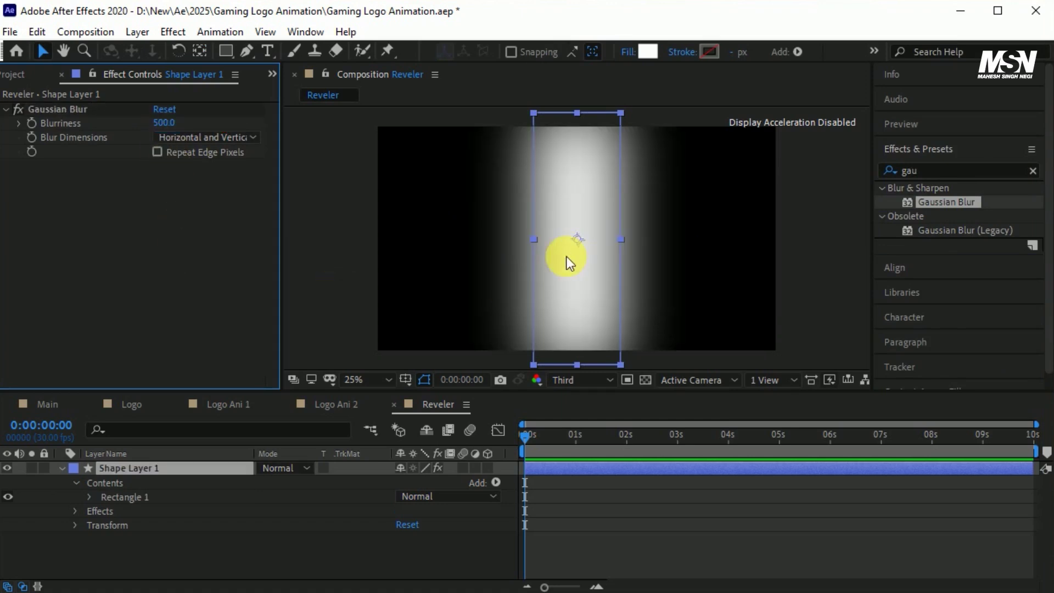
key("ctrl+grave")
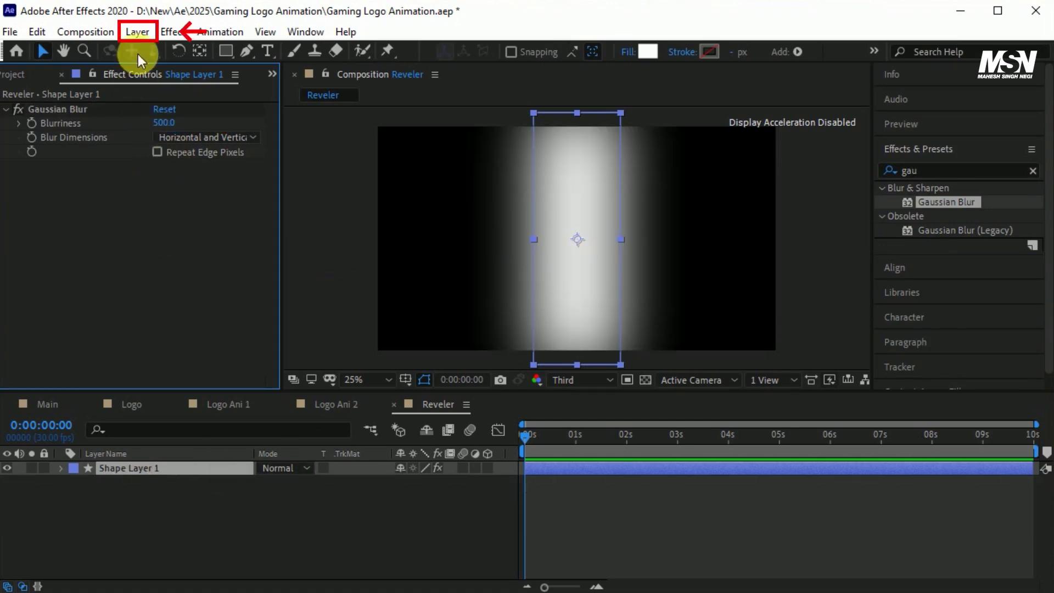
- Add an adjustment layer above the shape layer and rename it Mosiac
left_click(137, 31)
mouse_move(149, 52)
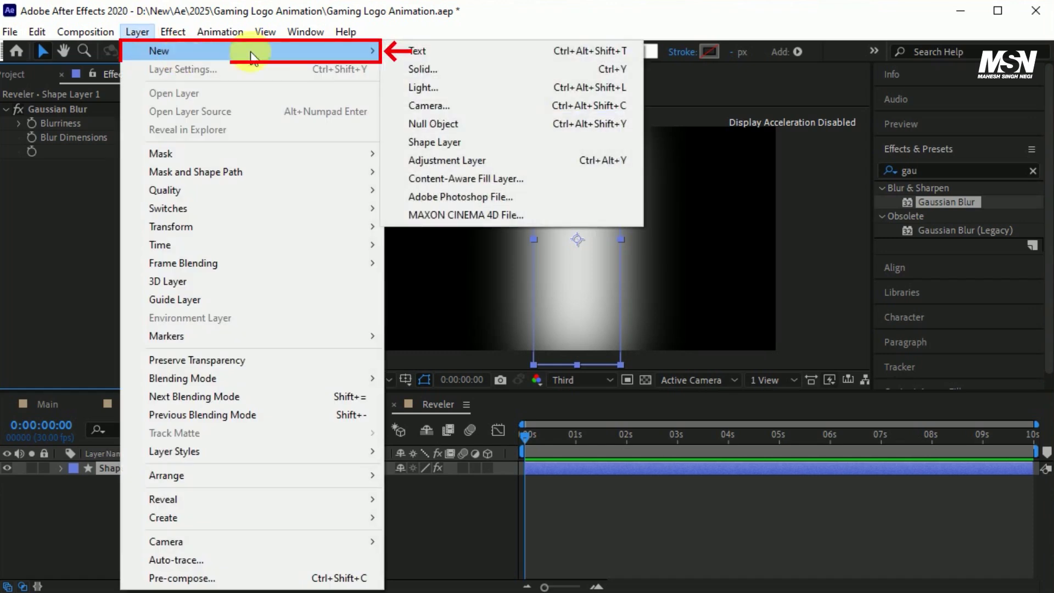
left_click(506, 157)
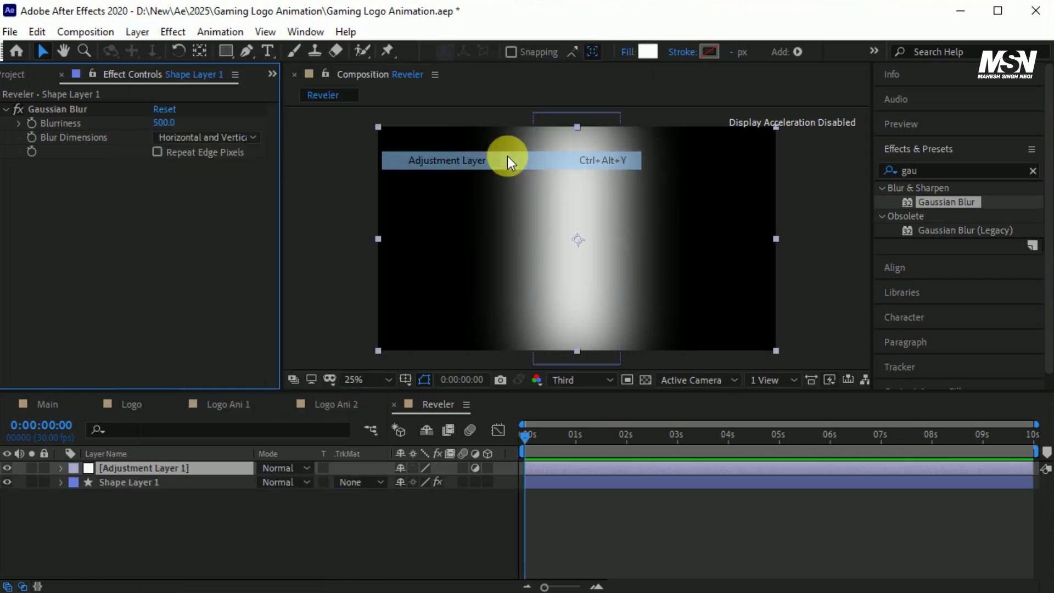
left_click(214, 466)
key("Return")
type("Mosiac")
left_click(198, 504)
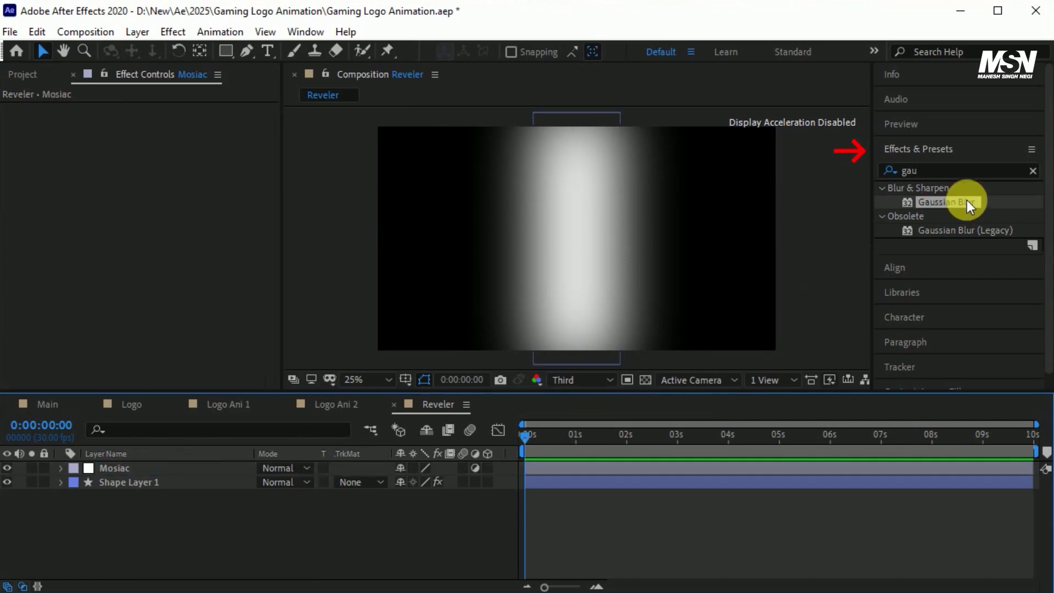
- Find the Stylize Mosaic effect and apply it to the Mosiac adjustment layer
left_click(1033, 171)
left_click(939, 172)
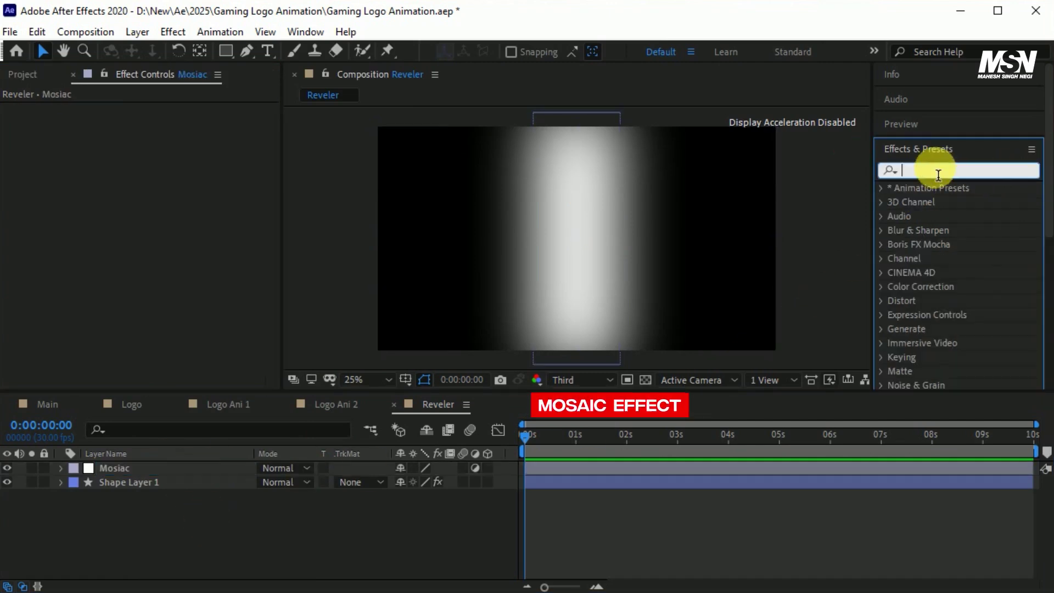
type("Mos")
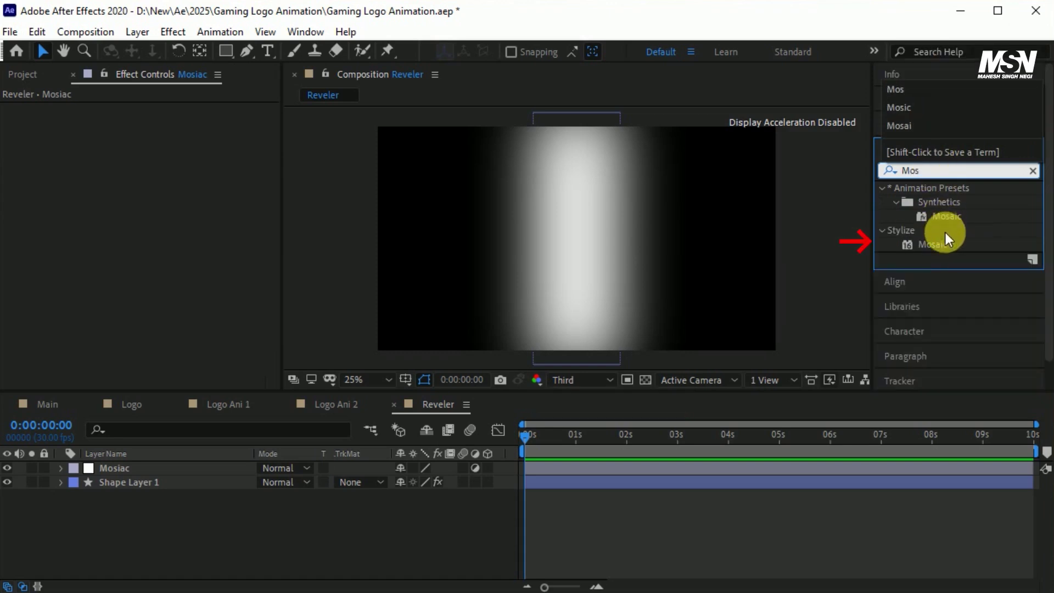
left_click(934, 244)
left_click_drag(934, 244, 585, 262)
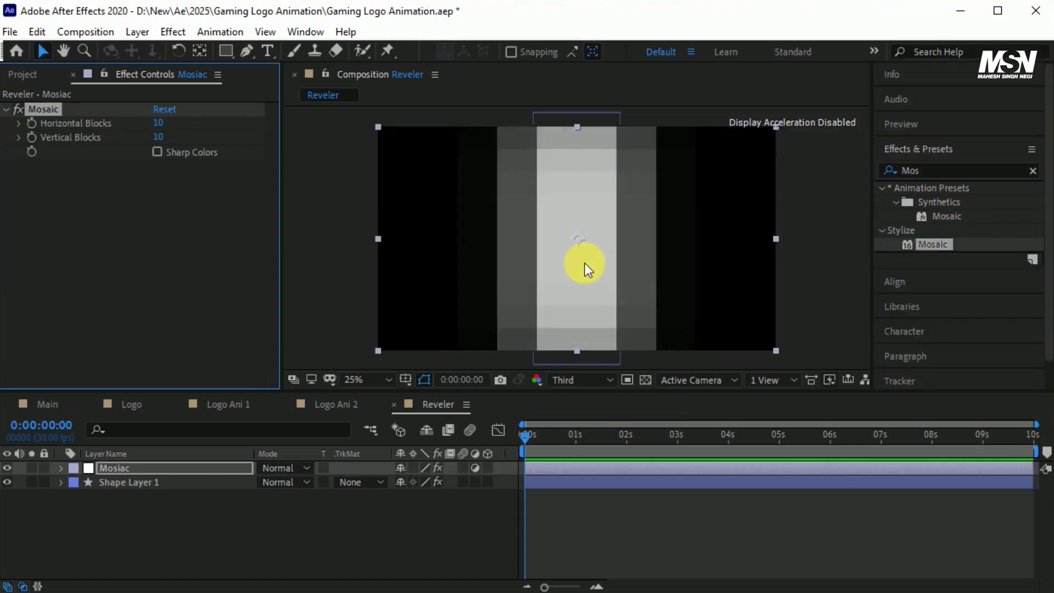
- Set the Mosaic effect's Horizontal Blocks and Vertical Blocks to 30 each, and deselect the layer
left_click(162, 125)
type("30")
left_click(159, 137)
type("30")
left_click(492, 312)
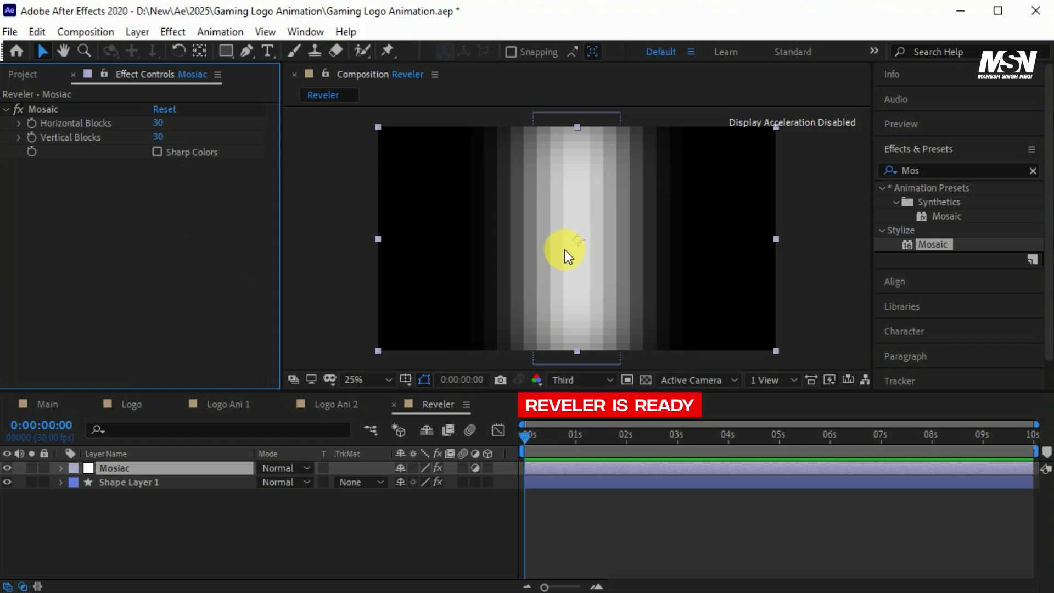
left_click(442, 506)
- Create a new 1920 x 1080, 30 fps, 10-second composition named Animation 1
left_click(24, 74)
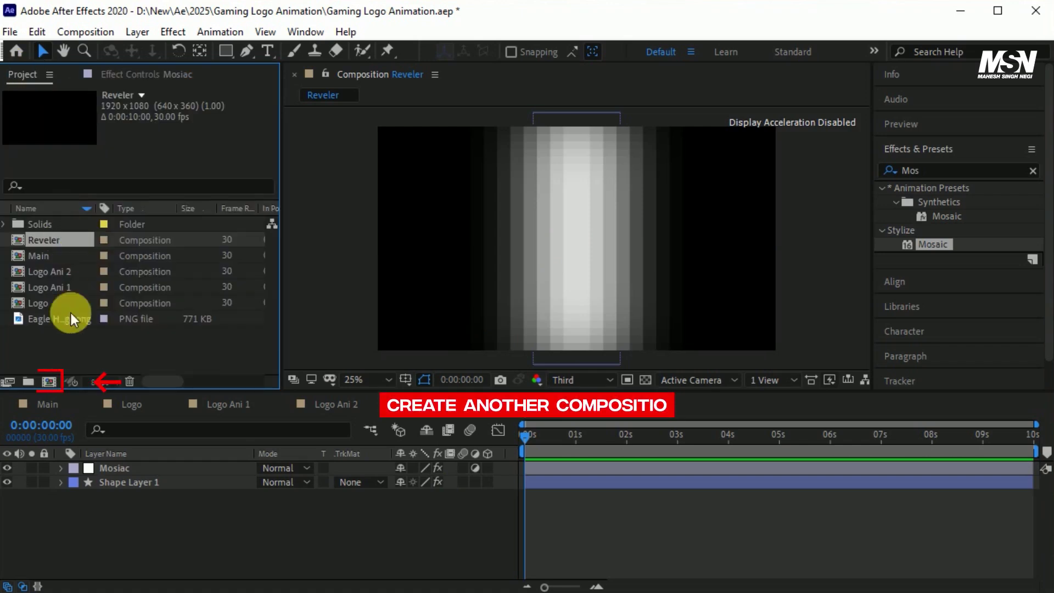
left_click(57, 387)
type("An")
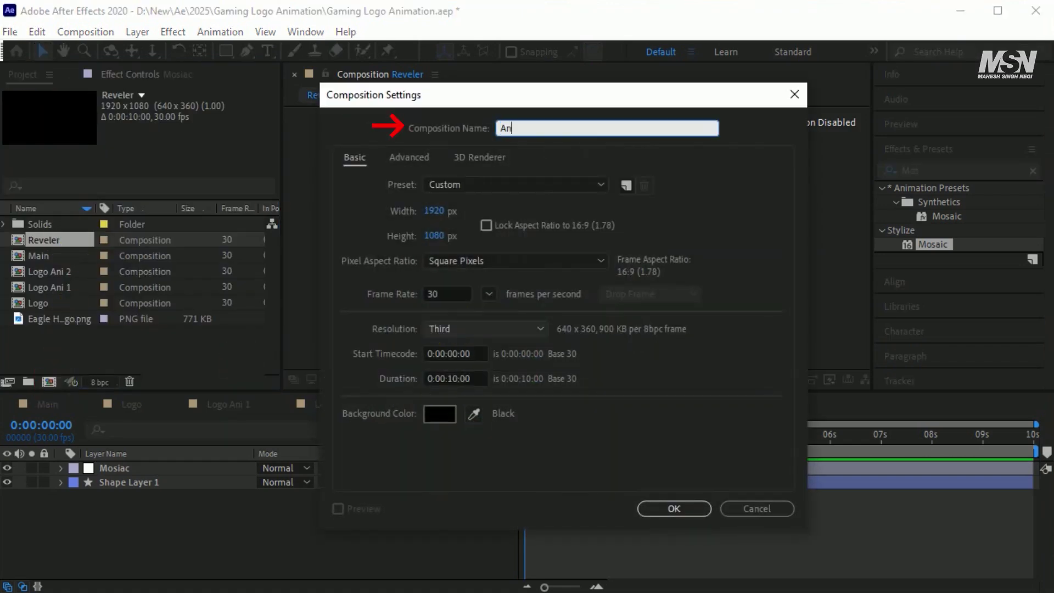
type("imation 1")
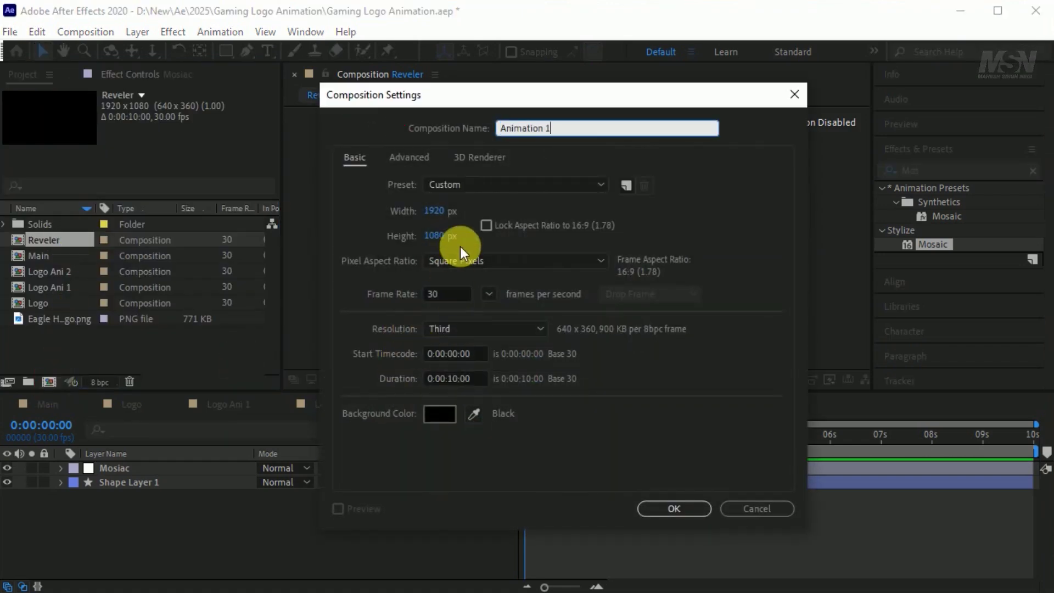
left_click(671, 508)
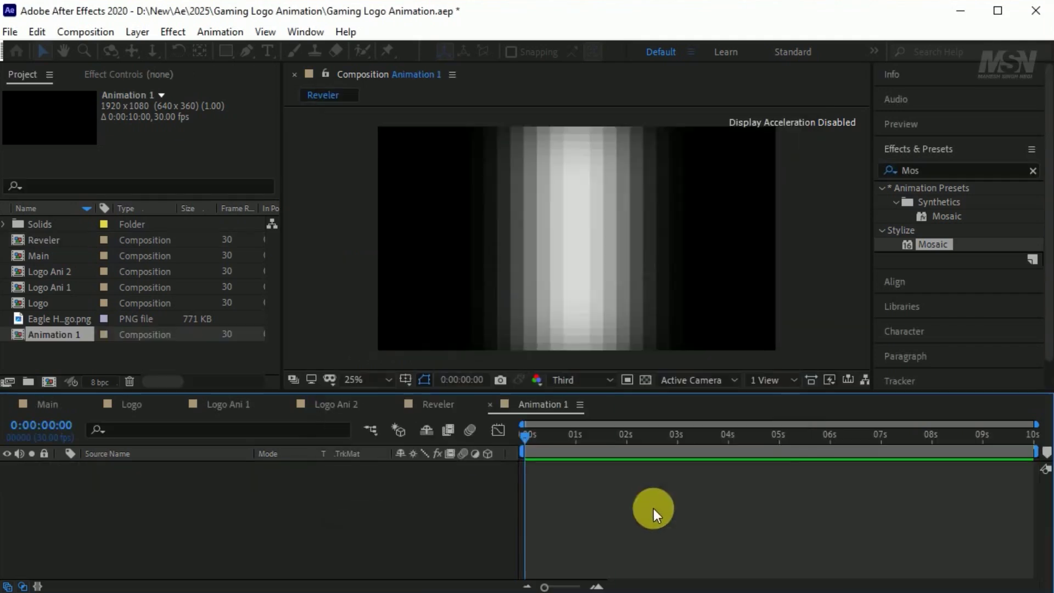
- Add the Reveler composition to Animation 1 with Logo Ani 1 above it, and hide the Reveler layer
left_click_drag(44, 240, 173, 528)
left_click_drag(50, 284, 173, 464)
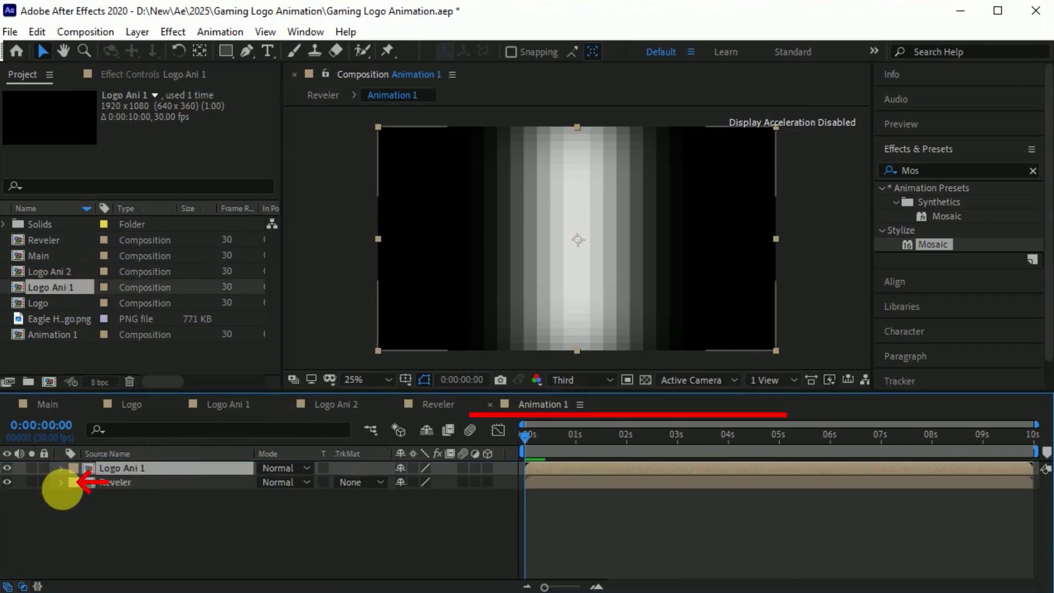
left_click(6, 482)
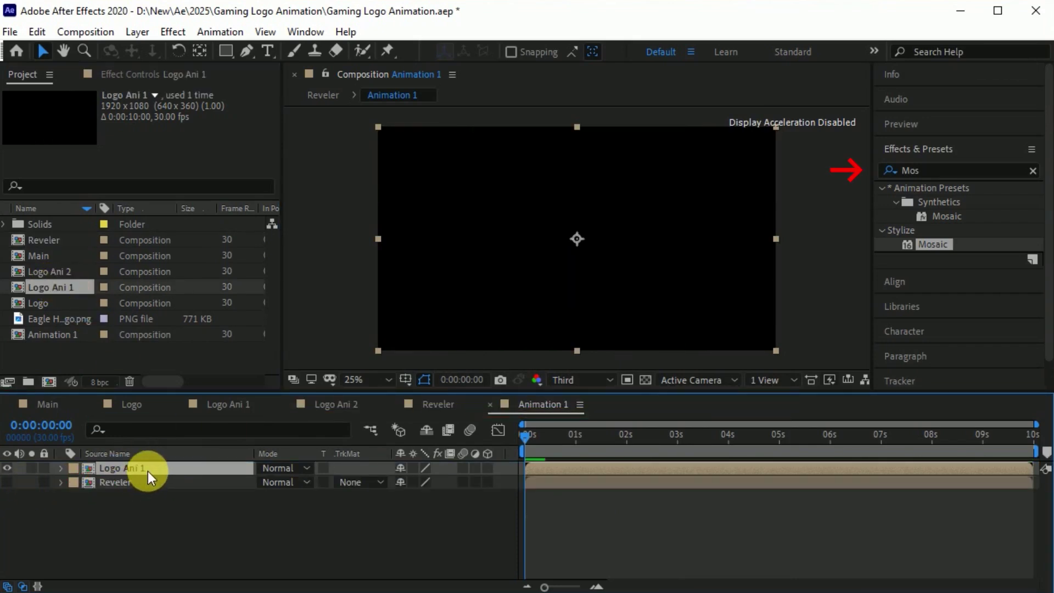
- Apply Time Displacement to the Logo Ani 1 layer with Reveler as the Time Displacement Layer, and preview the animation
double_click(940, 183)
type("time ")
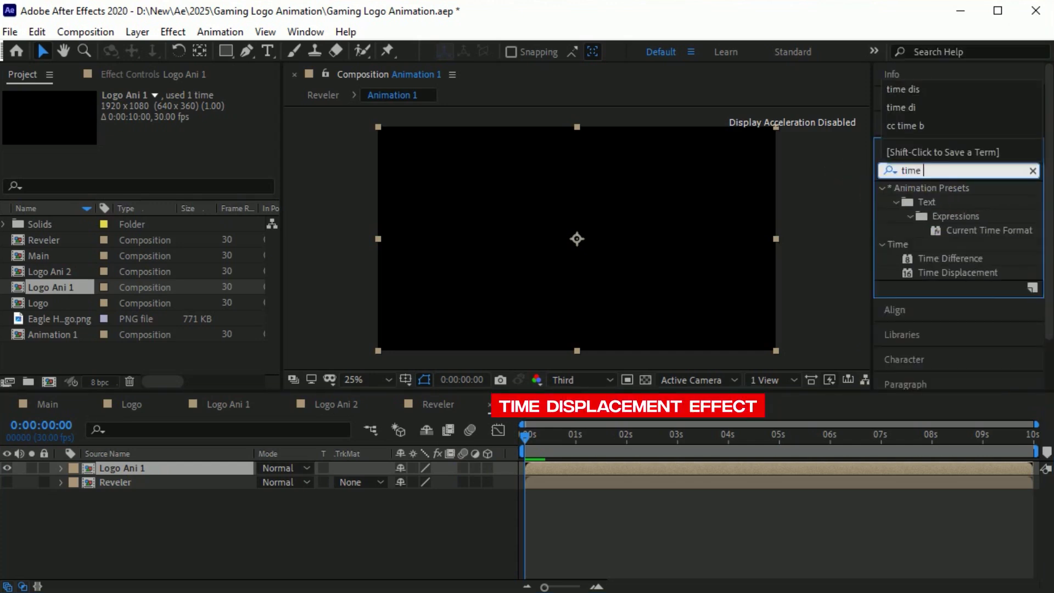
type("di")
left_click_drag(957, 215, 207, 466)
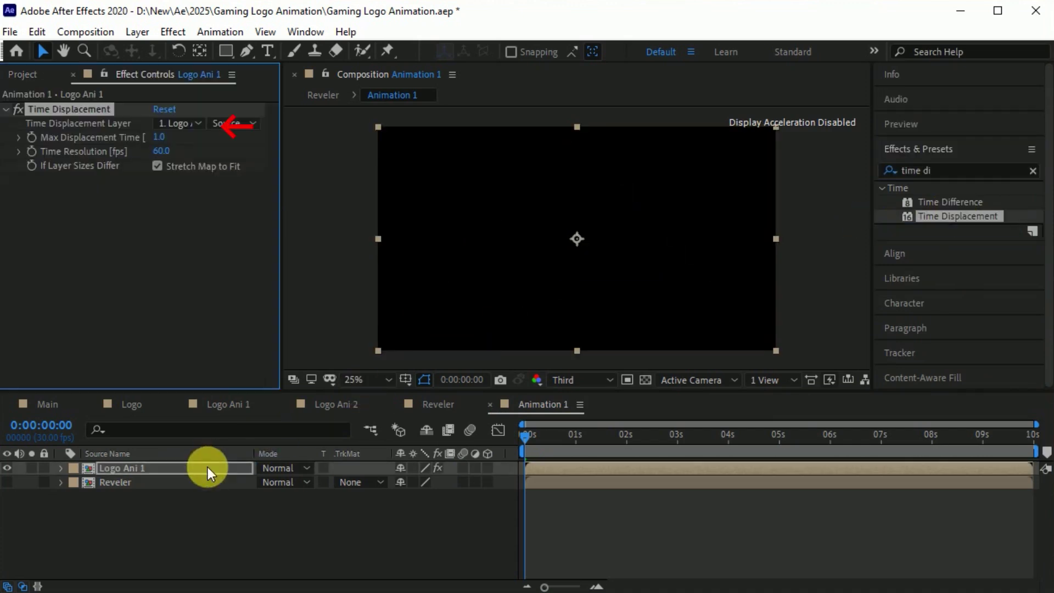
left_click(198, 124)
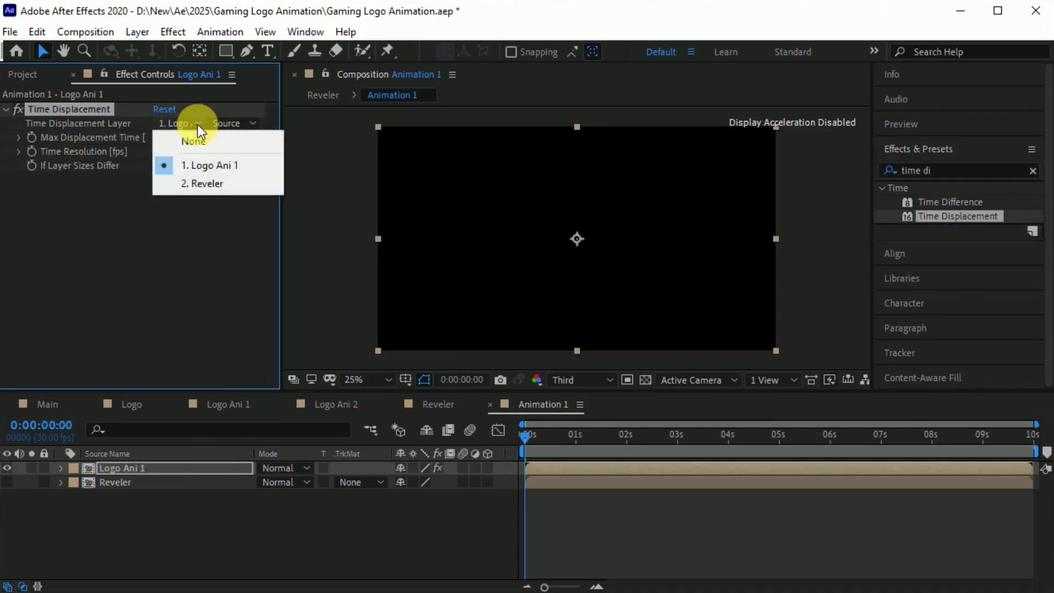
left_click(202, 180)
key("space")
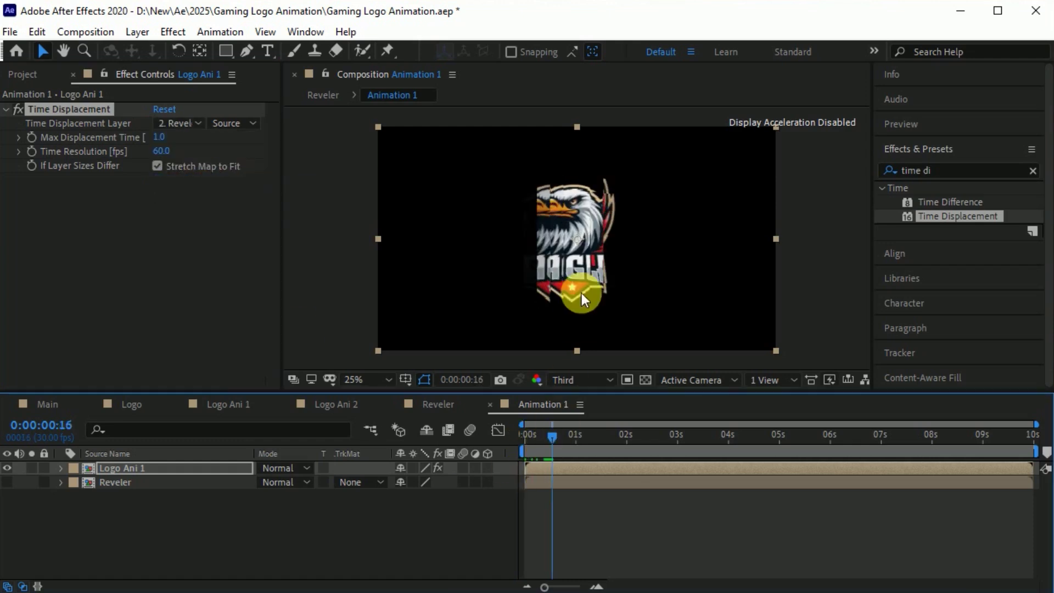
left_click(186, 209)
- Duplicate the Animation 1 composition as Animation 2 and open the copy
left_click(25, 74)
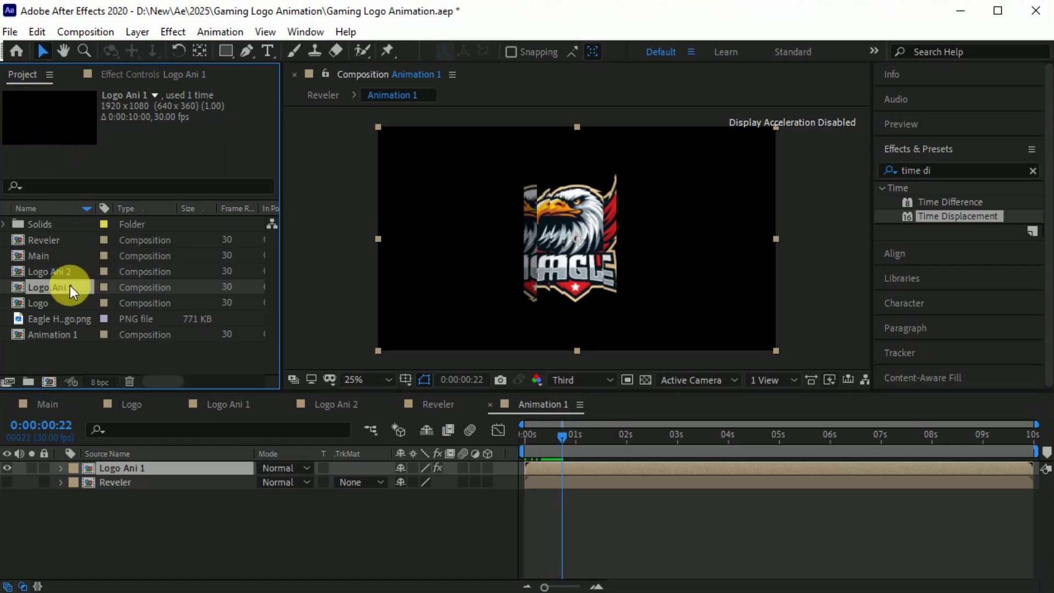
left_click(60, 335)
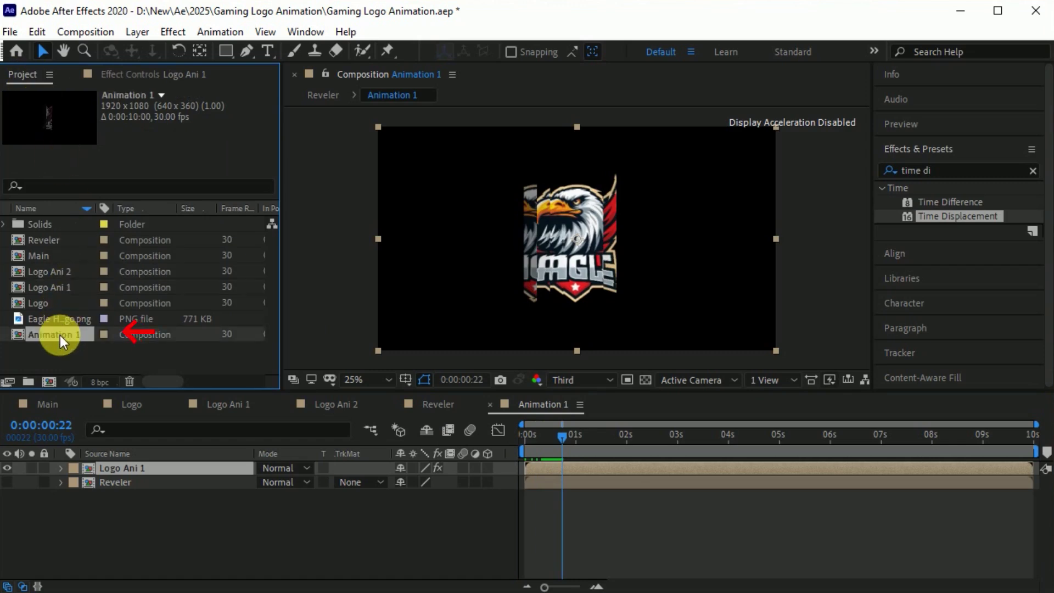
key("ctrl+d")
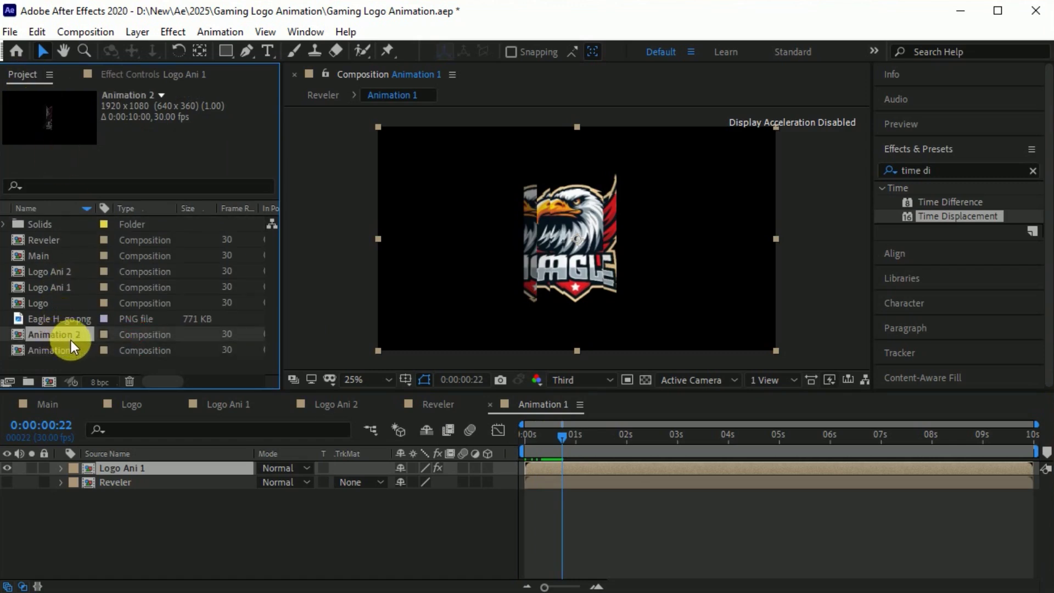
double_click(64, 336)
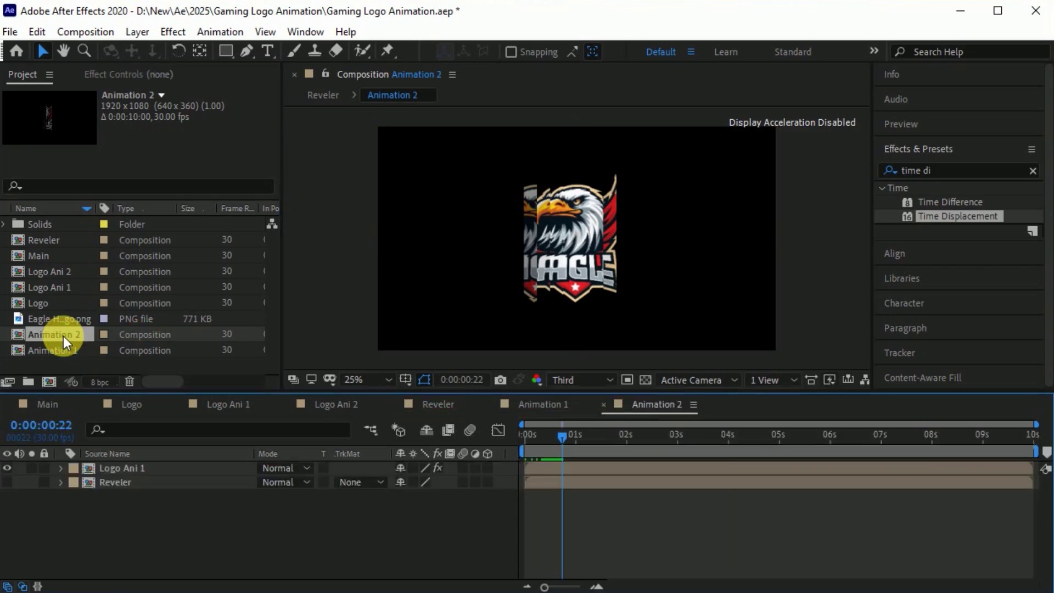
- Replace the Logo Ani 1 layer in Animation 2 with the Logo Ani 2 composition, placed above Reveler
left_click(137, 469)
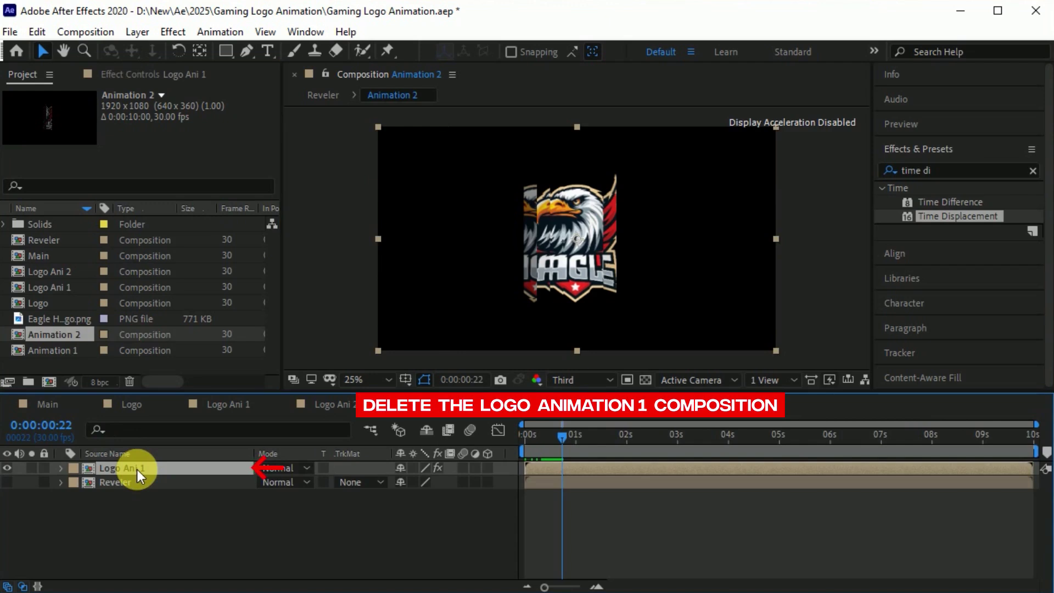
key("Delete")
left_click_drag(61, 272, 145, 466)
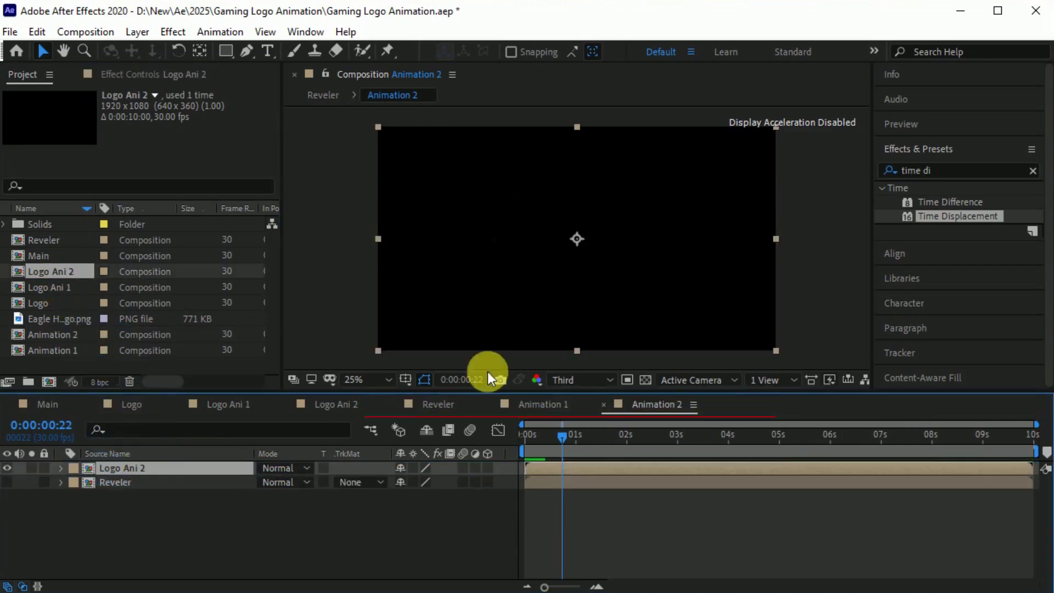
- Apply Time Displacement to the Logo Ani 2 layer with Reveler as the Time Displacement Layer, and preview the animation
left_click_drag(940, 214, 187, 466)
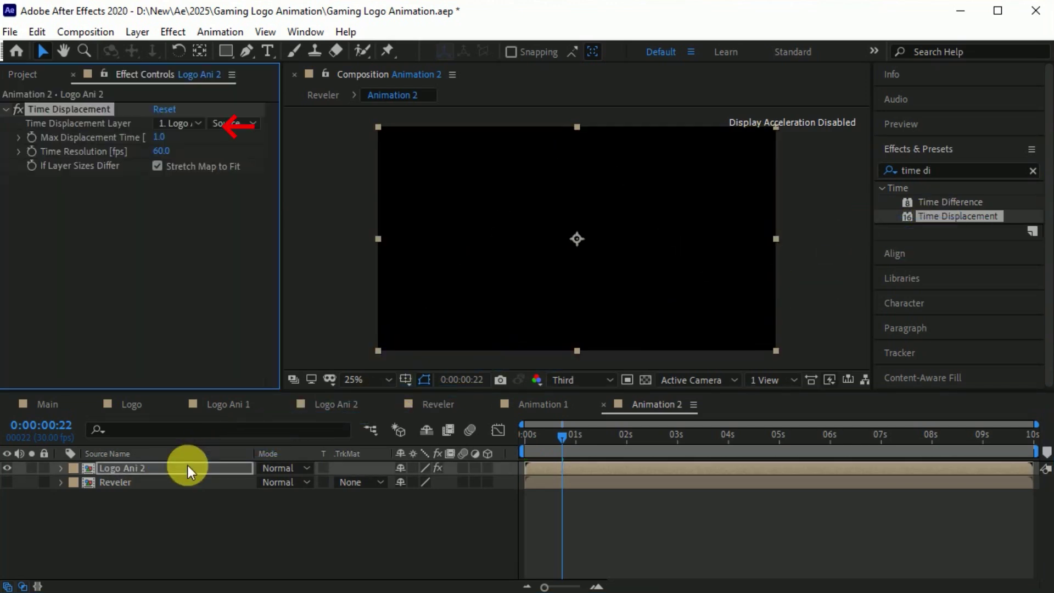
left_click(186, 124)
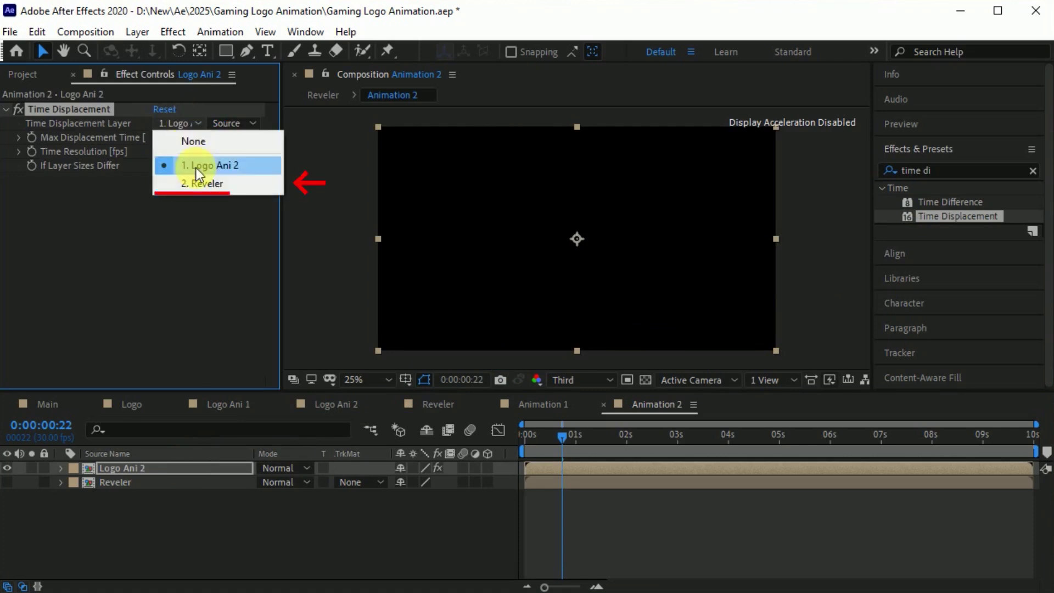
left_click(199, 184)
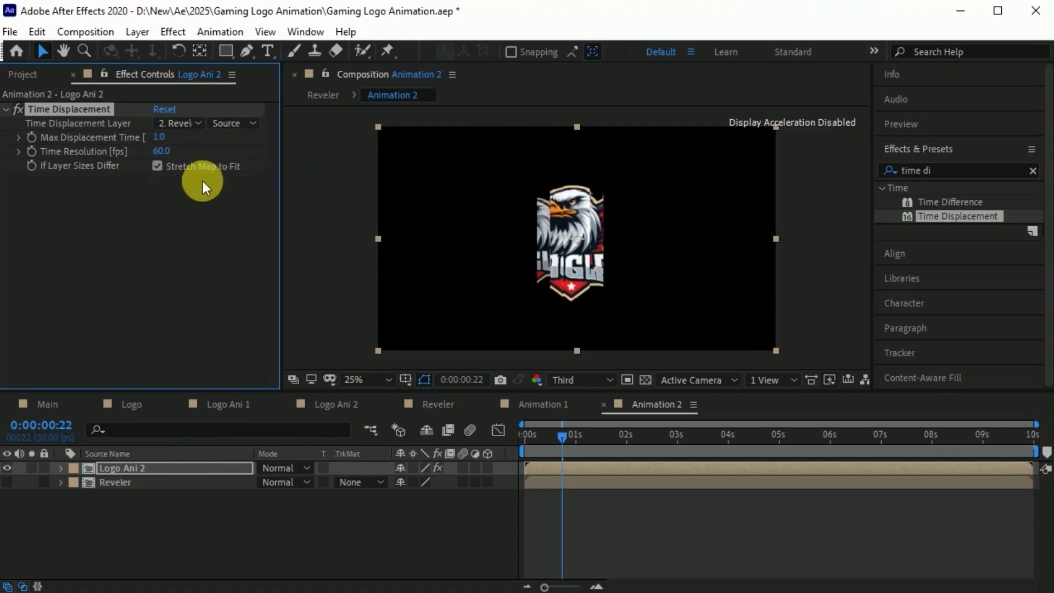
left_click(573, 436)
left_click_drag(573, 436, 605, 450)
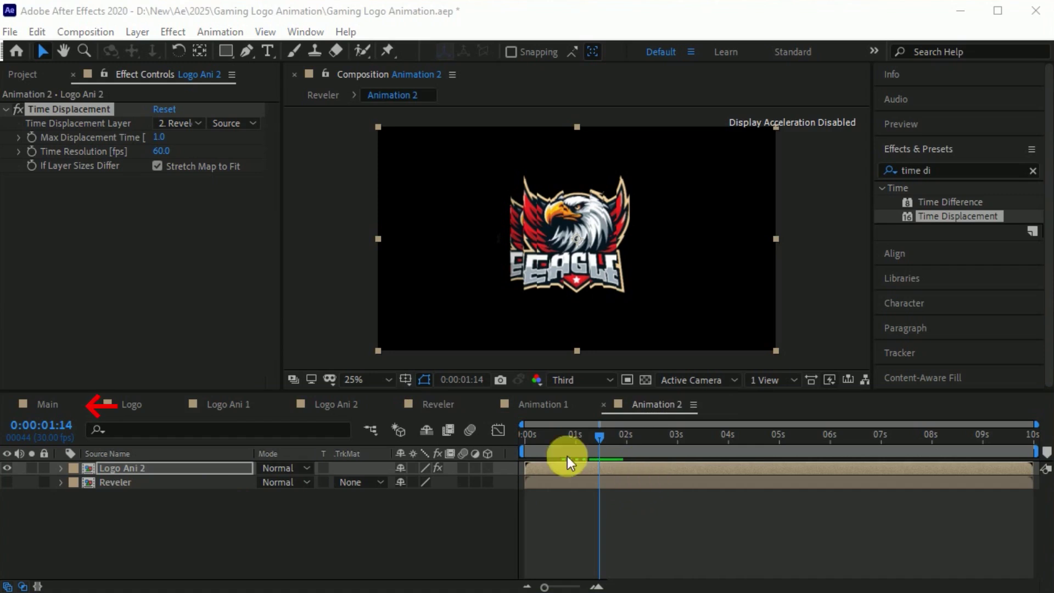
- Create a 1920 x 1080 black solid named Bg in the Main composition and deselect it
left_click(57, 403)
left_click(24, 75)
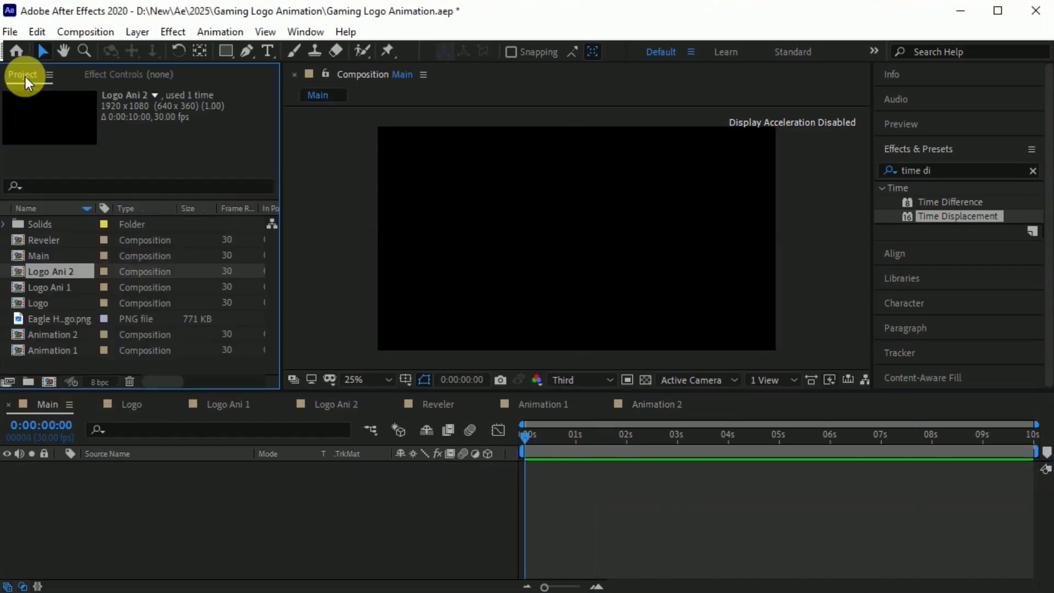
left_click(163, 516)
key("ctrl+y")
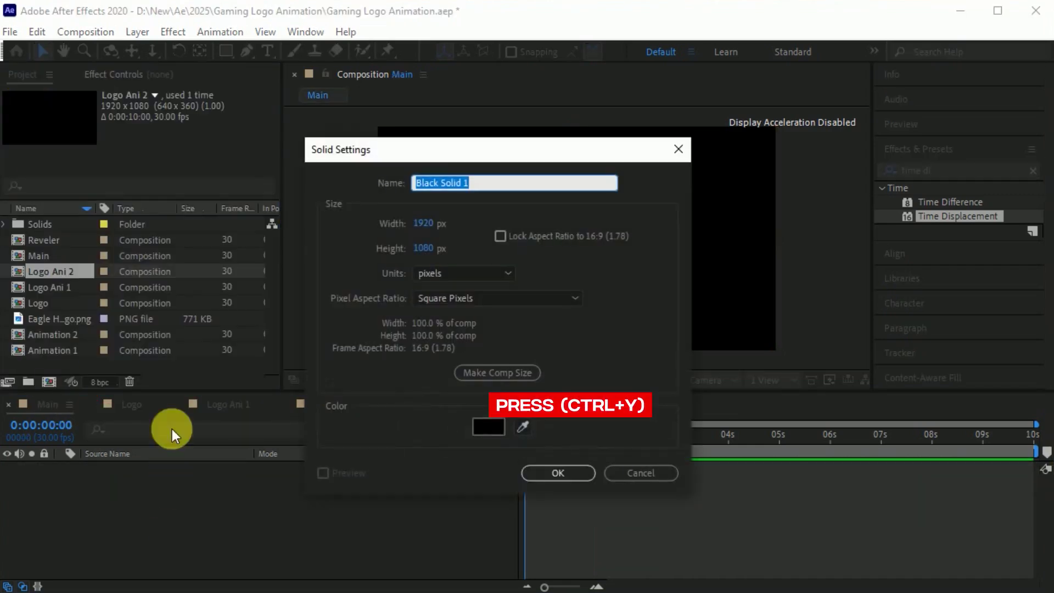
type("Bg")
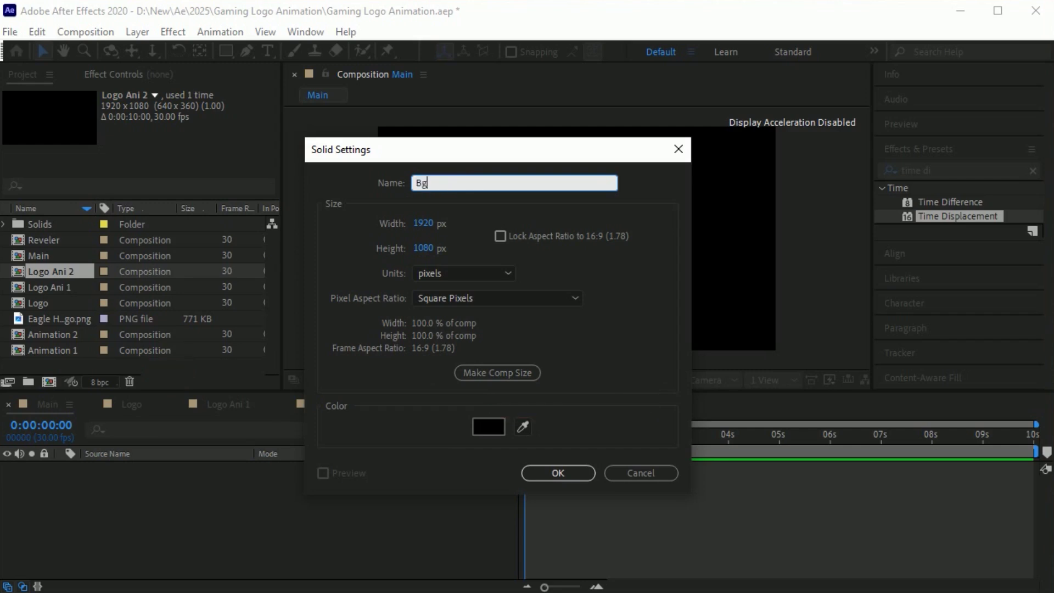
key("Return")
left_click(183, 477)
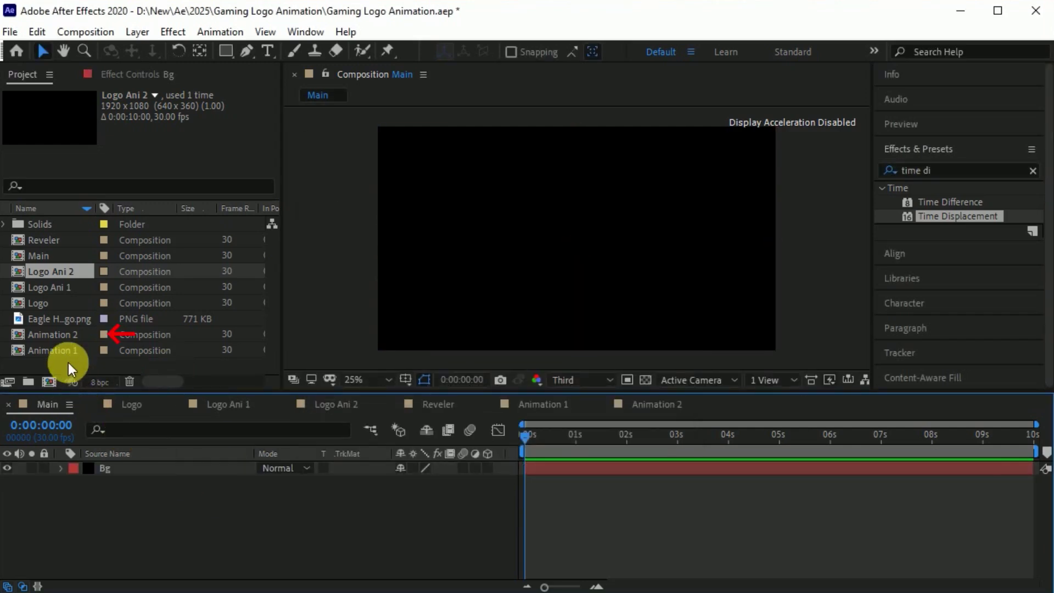
- Add the Animation 2 composition above Bg in Main and apply the Shift Channels effect to it
left_click_drag(58, 337, 148, 463)
left_click_drag(551, 430, 572, 441)
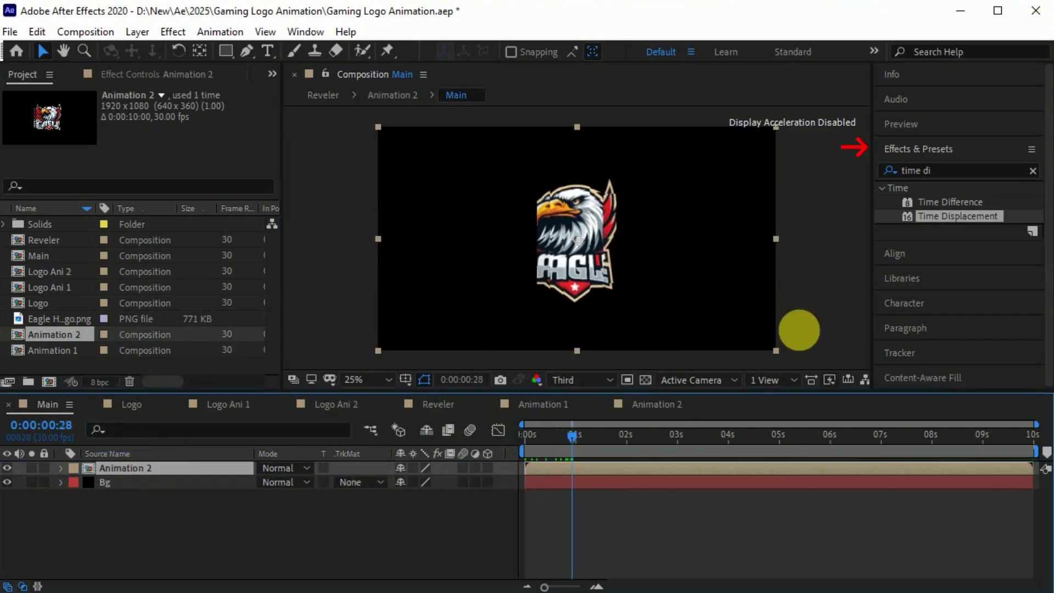
left_click(934, 170)
type("shit")
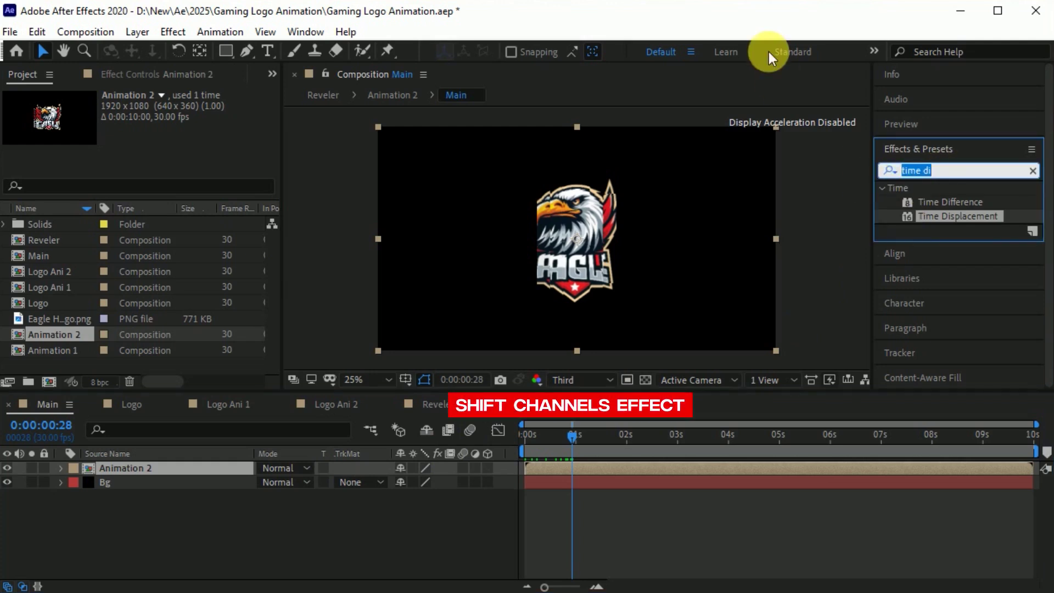
key("BackSpace")
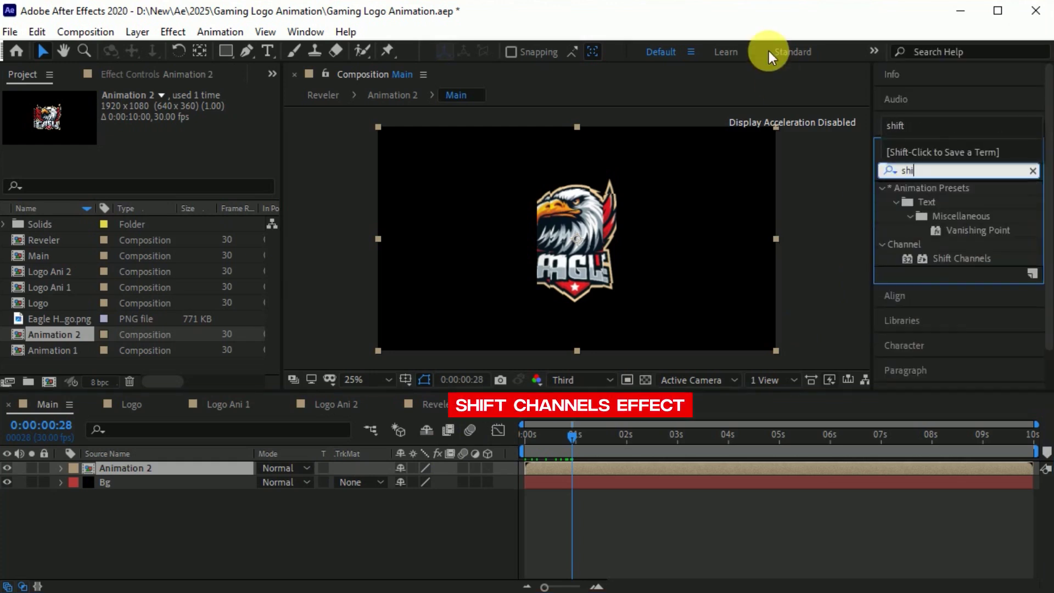
left_click(924, 259)
left_click_drag(922, 258, 222, 466)
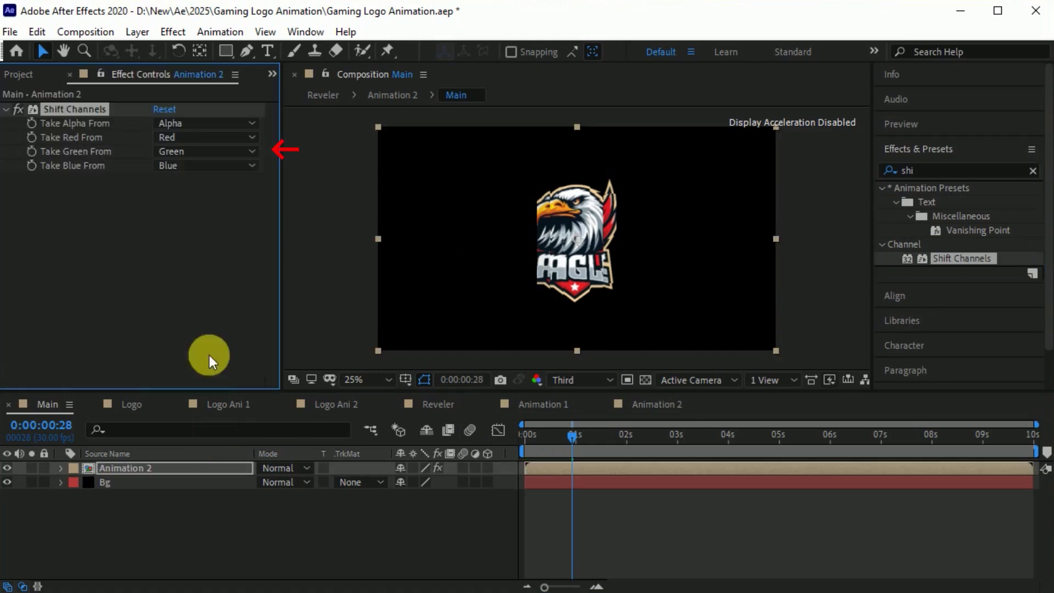
- Set Take Green From and Take Blue From to Full Off on Animation 2, and set its blending mode to Screen
left_click(199, 155)
left_click(184, 335)
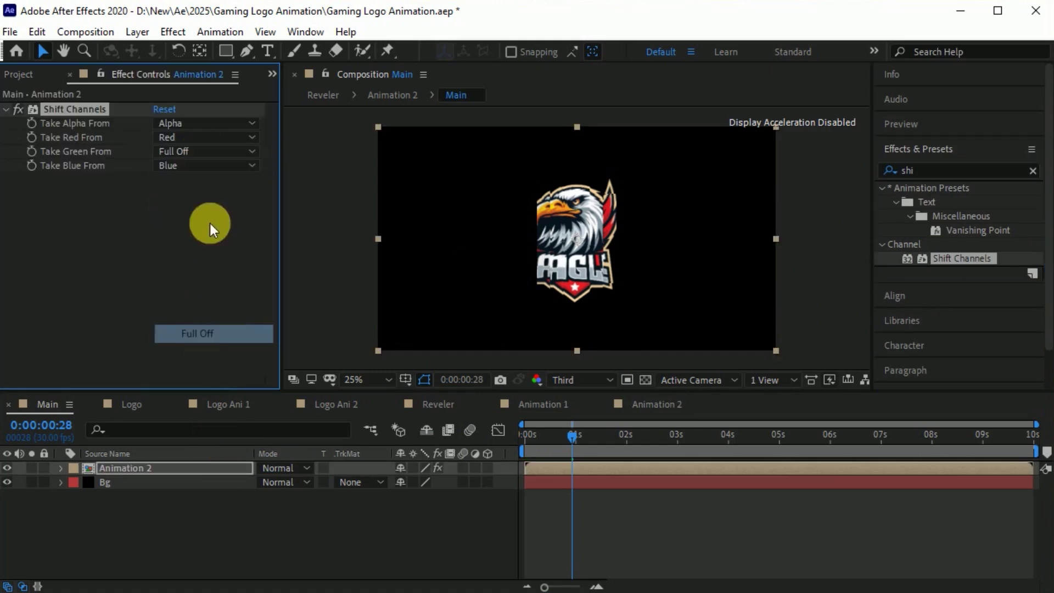
left_click(199, 169)
left_click(206, 346)
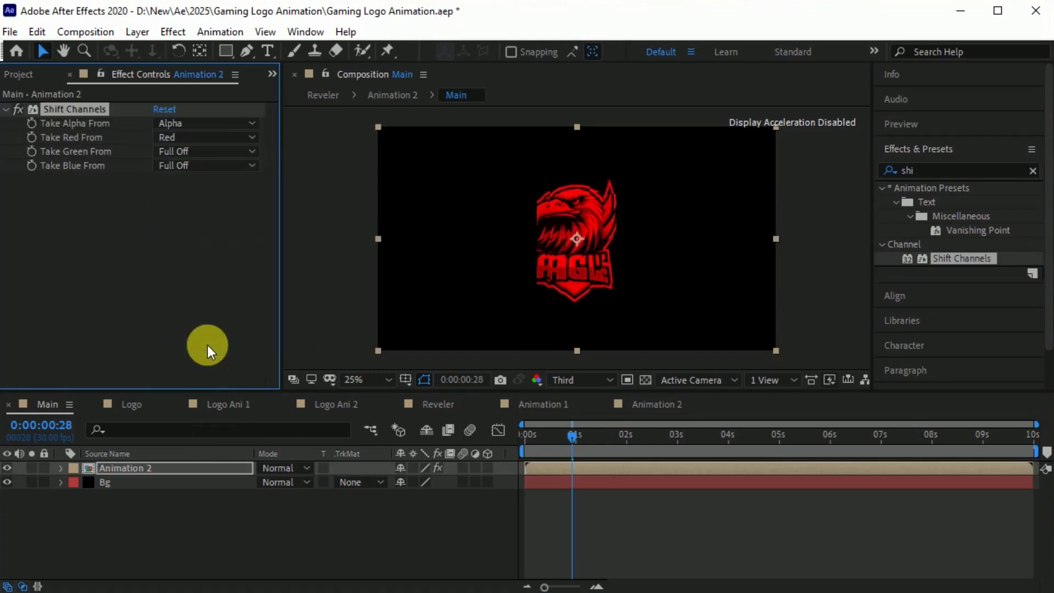
left_click(298, 468)
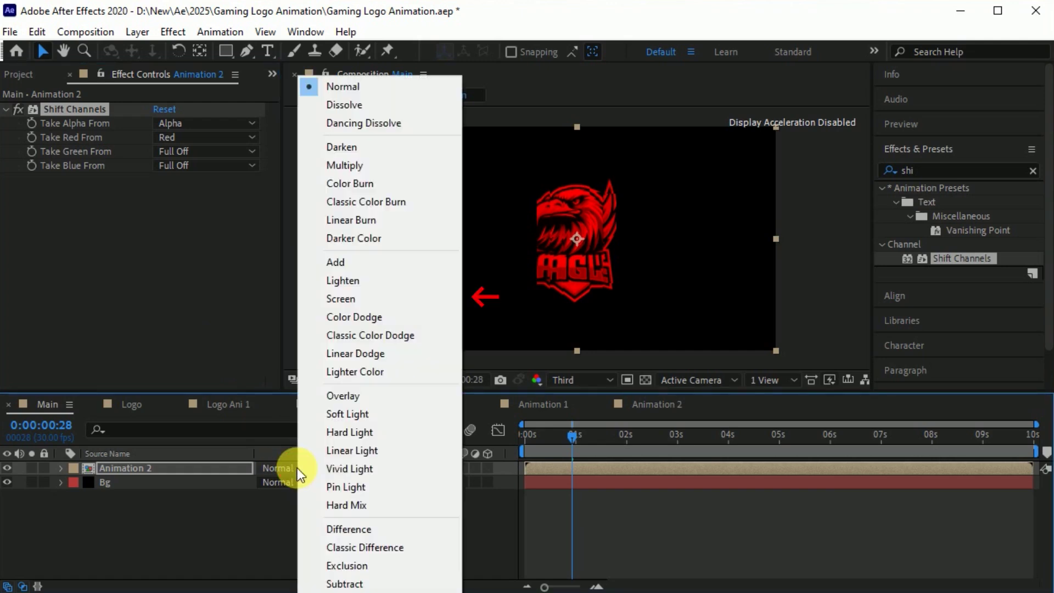
left_click(343, 297)
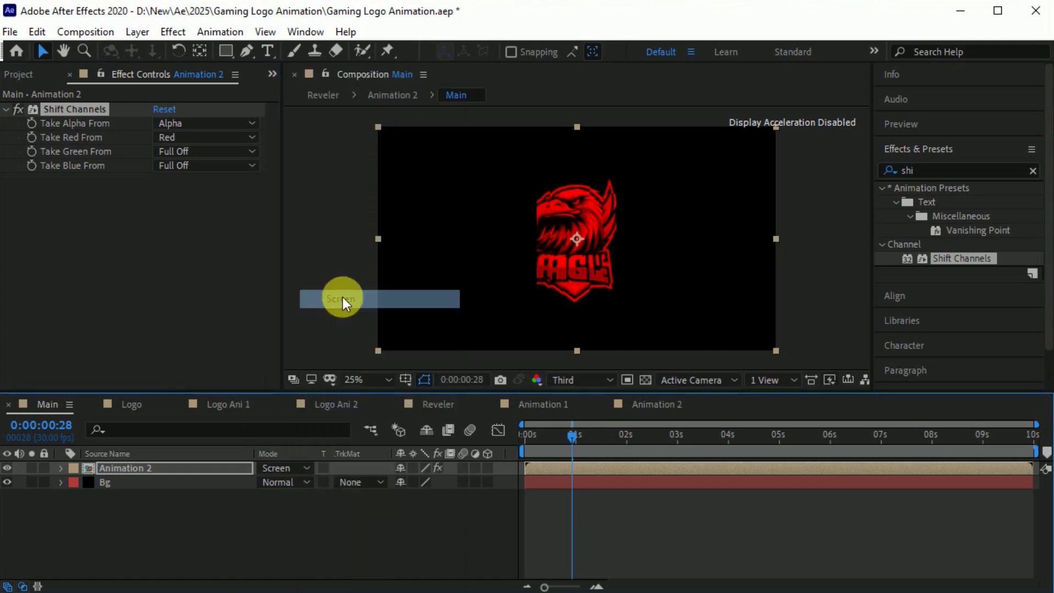
- Duplicate the Animation 2 layer and set the copy's Take Red From to Full Off and Take Green From to Green
left_click(179, 467)
key("ctrl+d")
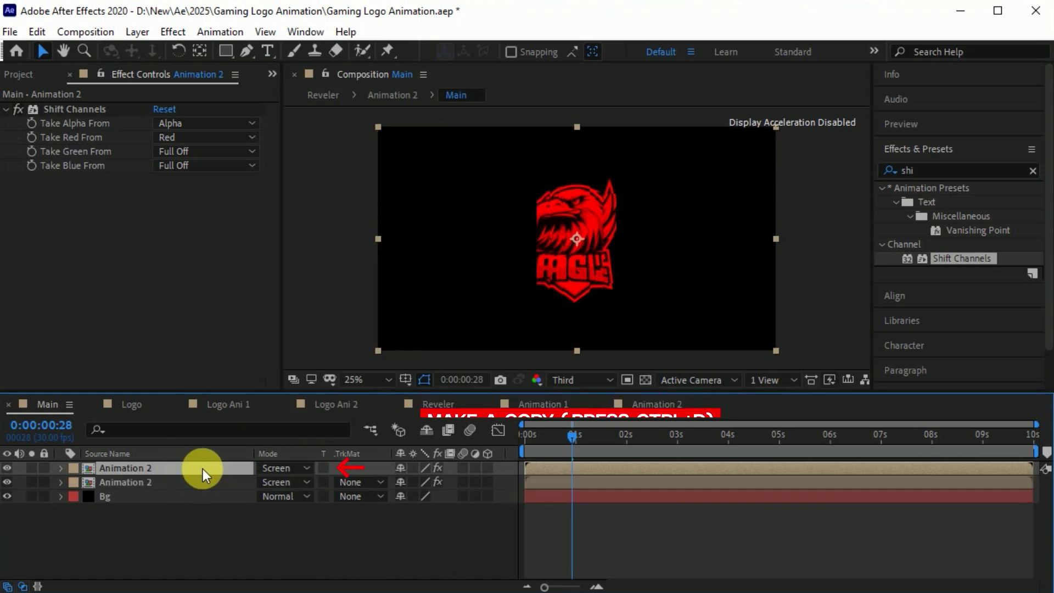
left_click(197, 138)
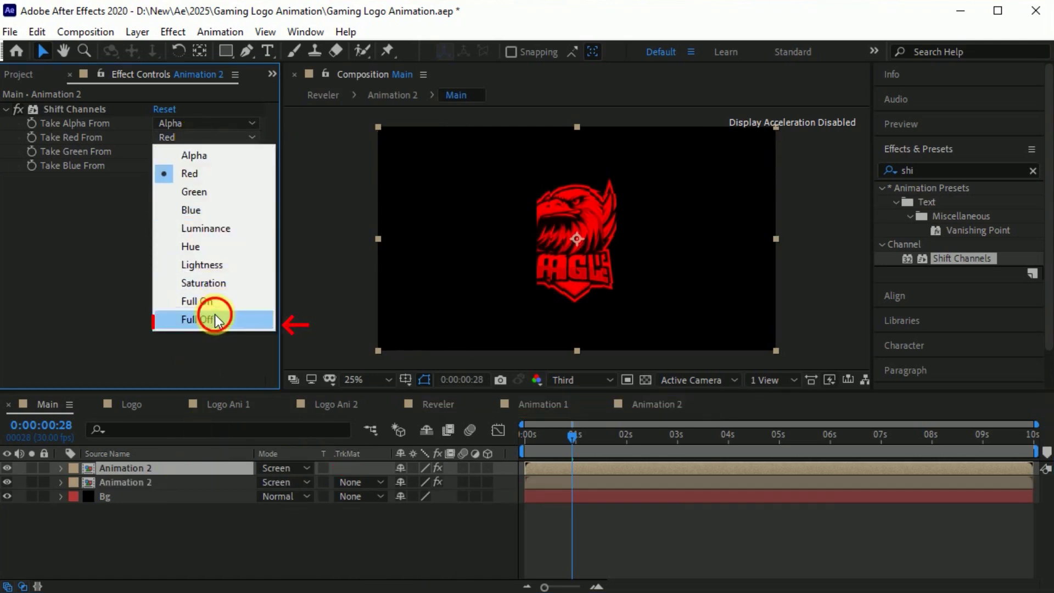
left_click(215, 317)
left_click(186, 153)
left_click(199, 206)
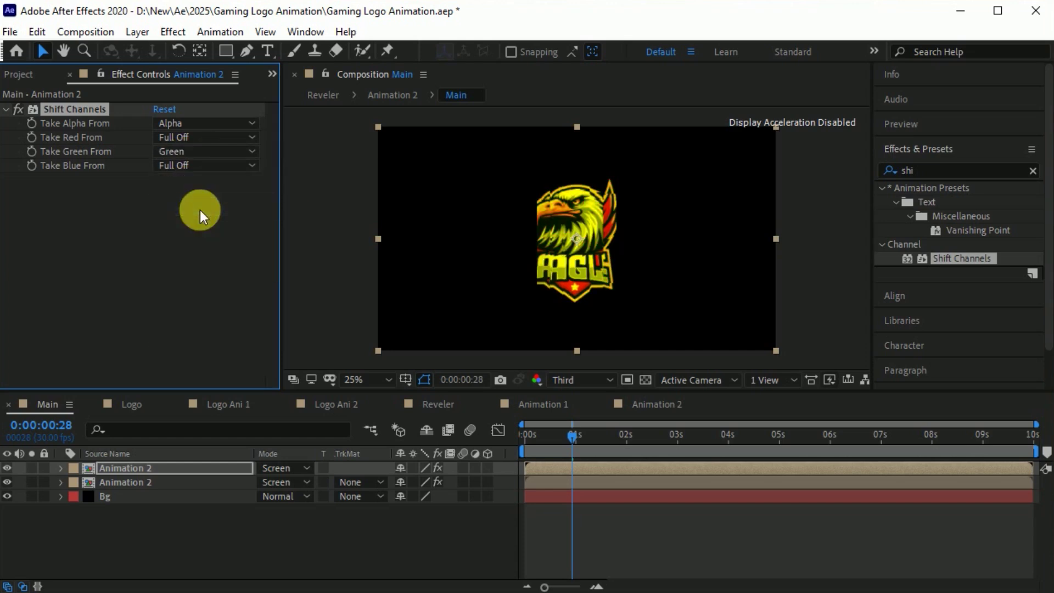
- Duplicate the topmost Animation 2 layer and set the new copy's Take Green From to Full Off and Take Blue From to Blue
left_click(129, 471)
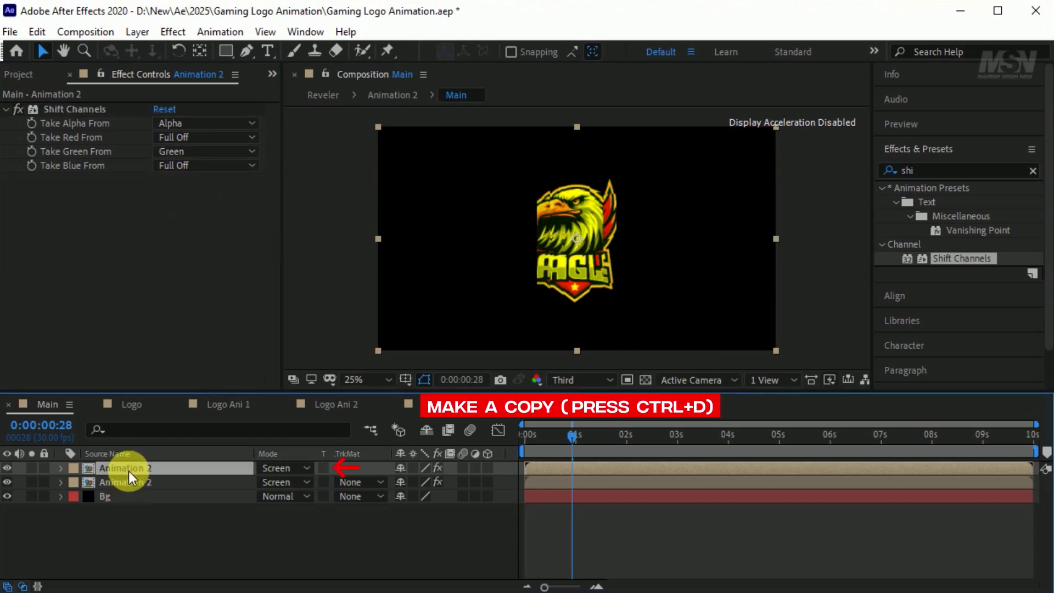
key("ctrl+d")
left_click(192, 152)
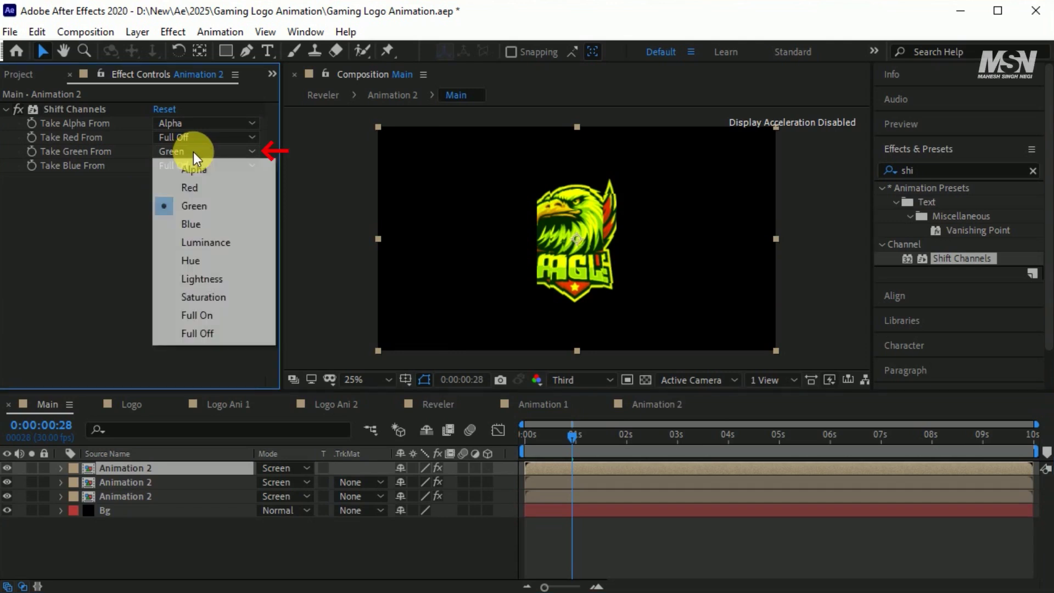
left_click(209, 330)
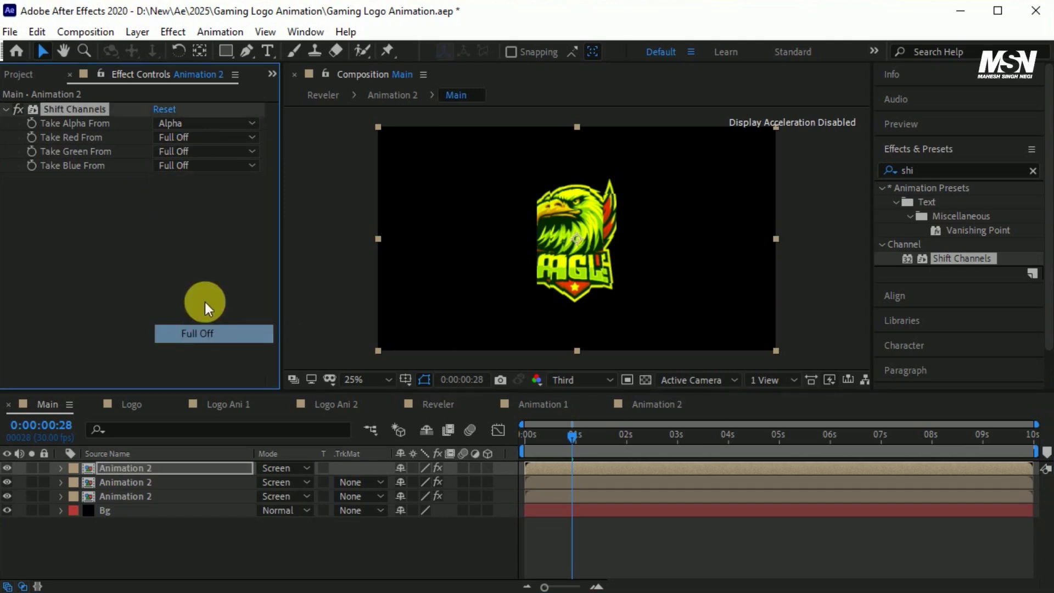
left_click(211, 165)
left_click(208, 237)
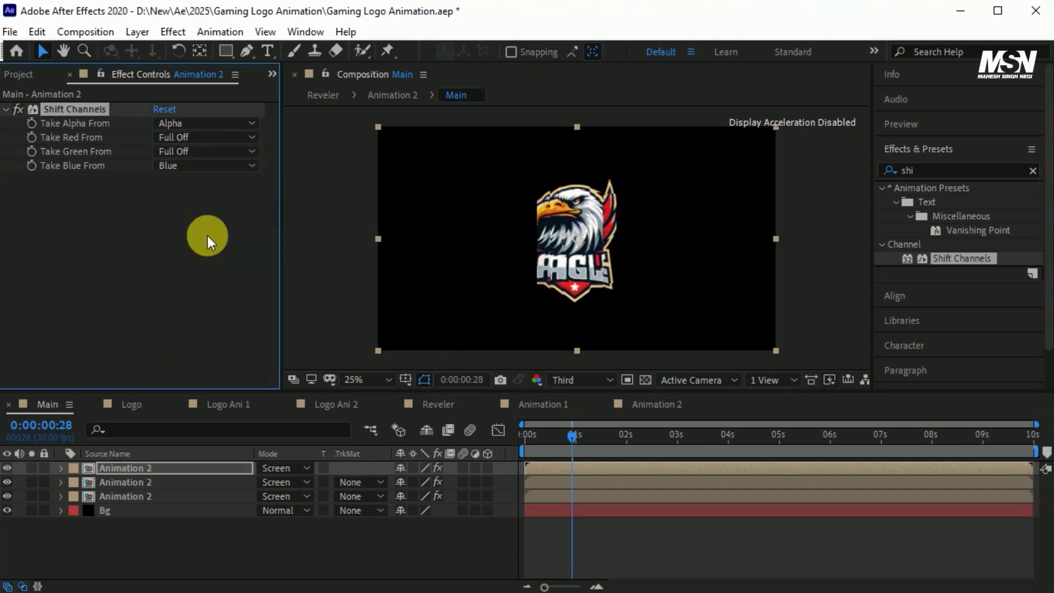
- Stagger the upper two Animation 2 layers a few frames later in time, the topmost starting last, and preview the color split
left_click(534, 470)
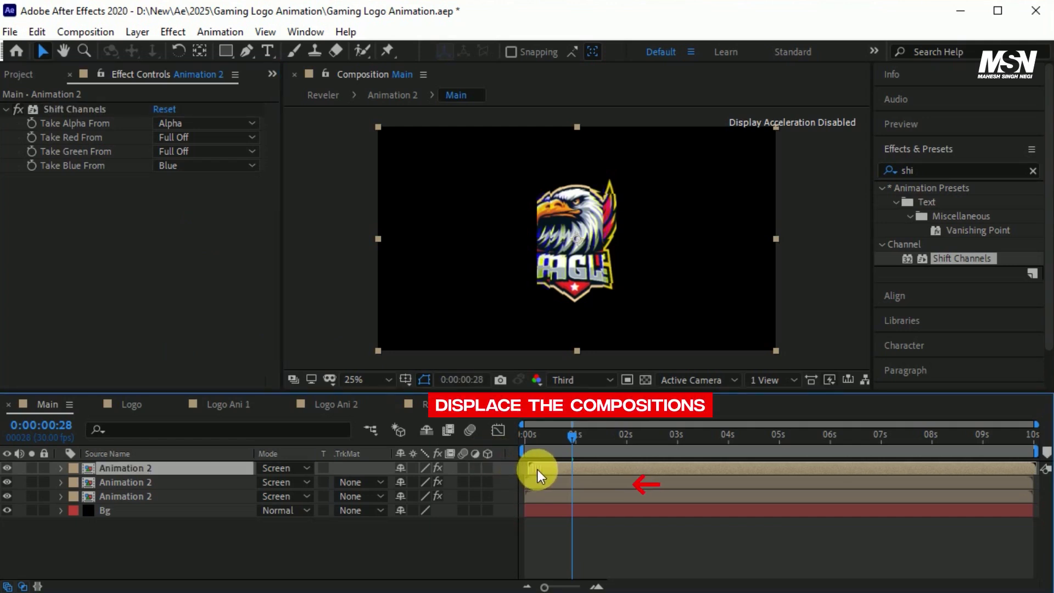
left_click(539, 483)
left_click(538, 466)
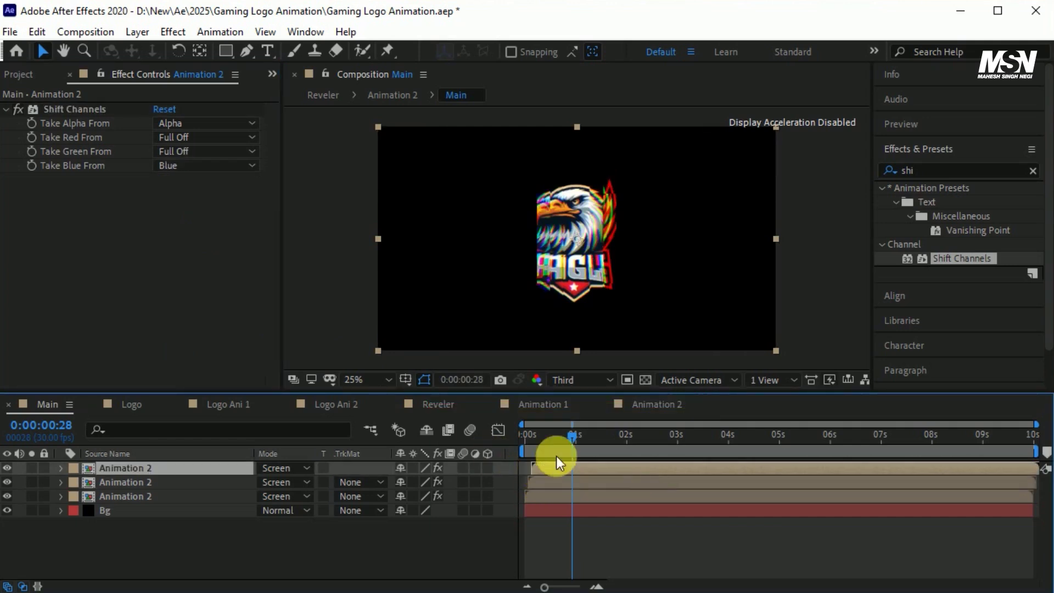
left_click(568, 434)
left_click_drag(568, 433, 579, 432)
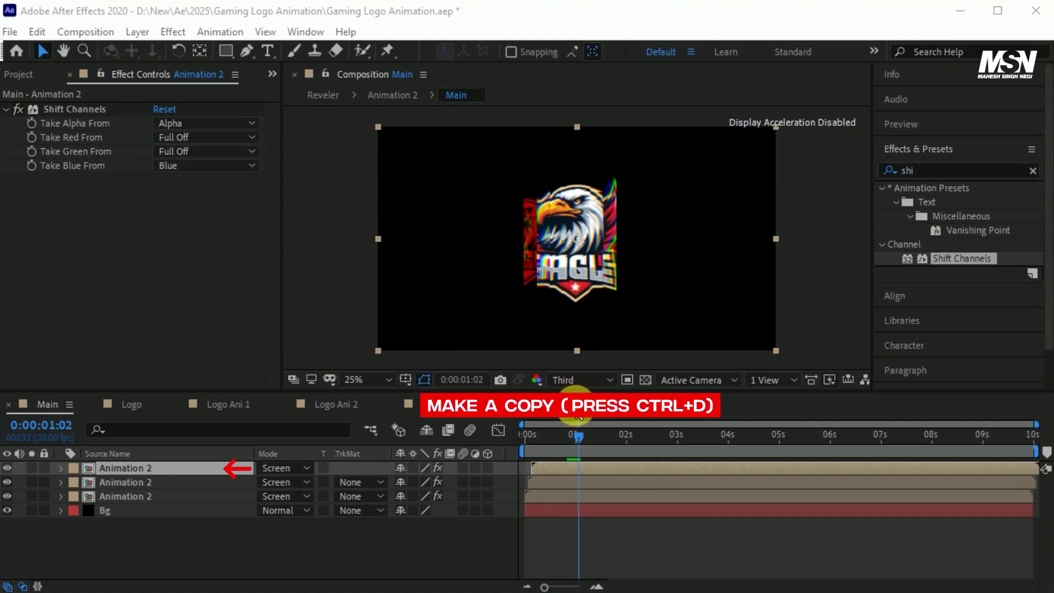
- Duplicate the topmost Animation 2 layer and remove the Shift Channels effect from the copy
left_click(150, 466)
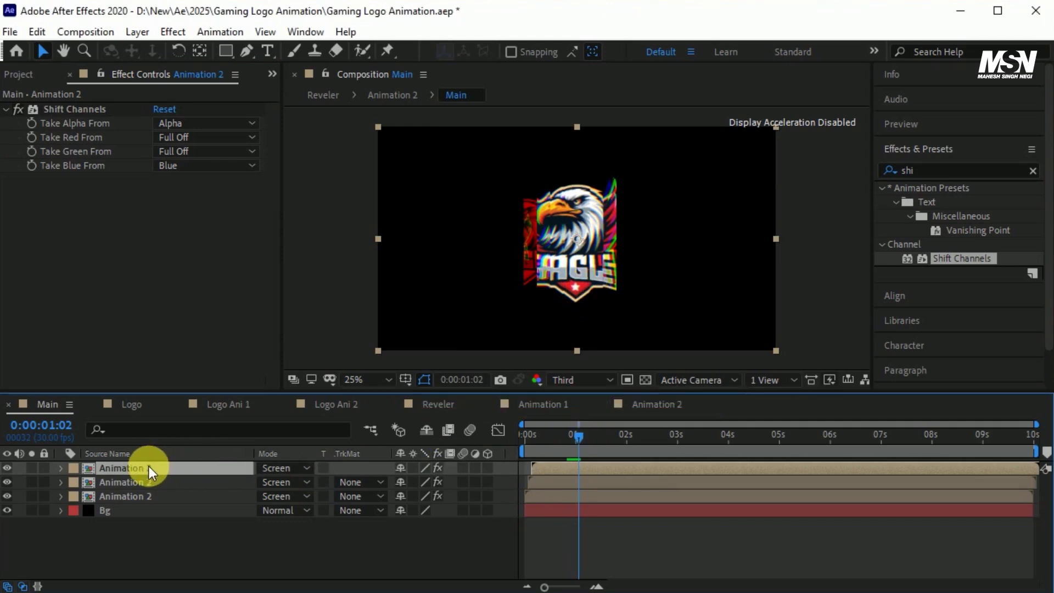
key("ctrl+d")
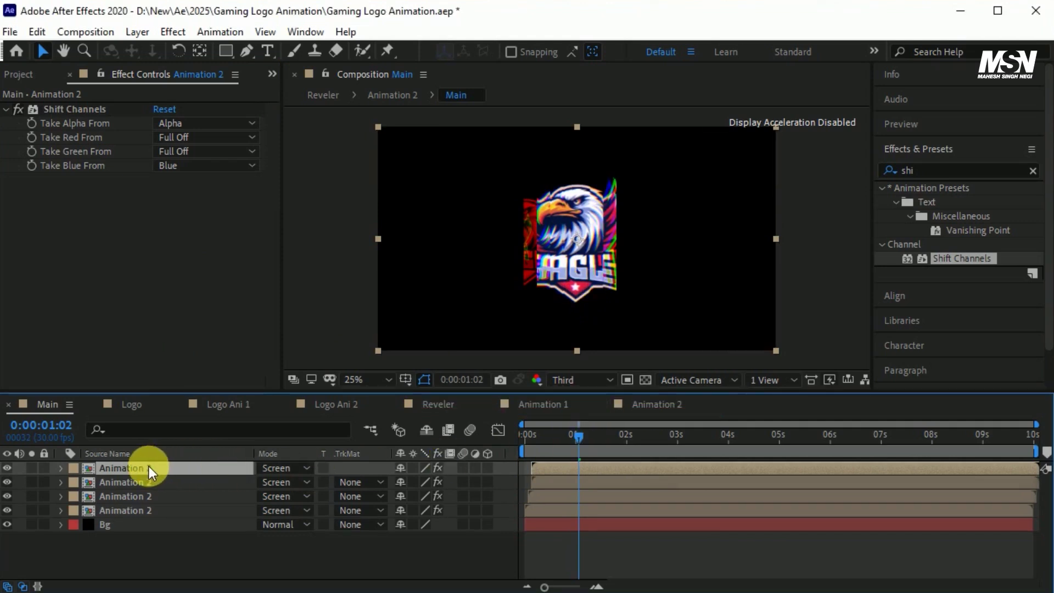
left_click(79, 113)
key("Delete")
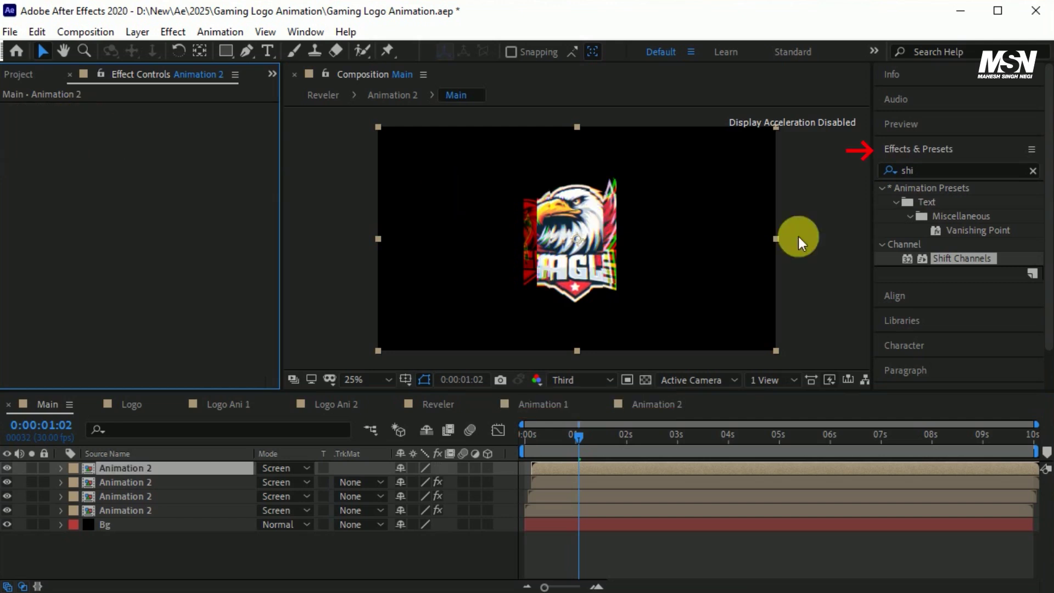
- Apply Find Edges with Invert enabled to the topmost Animation 2 layer and shift the layer slightly later in time
left_click(892, 173)
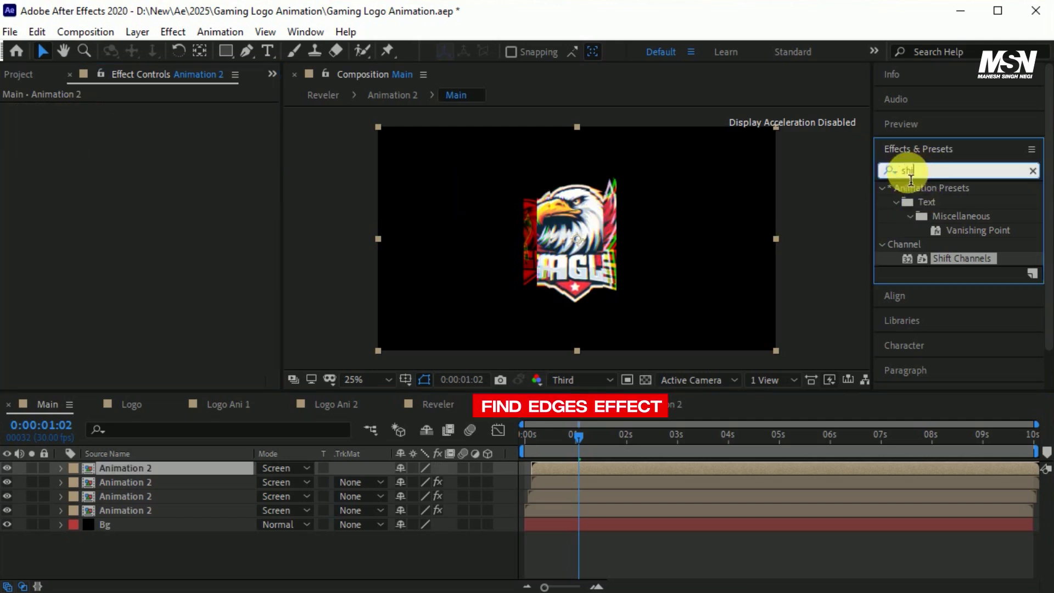
type("find")
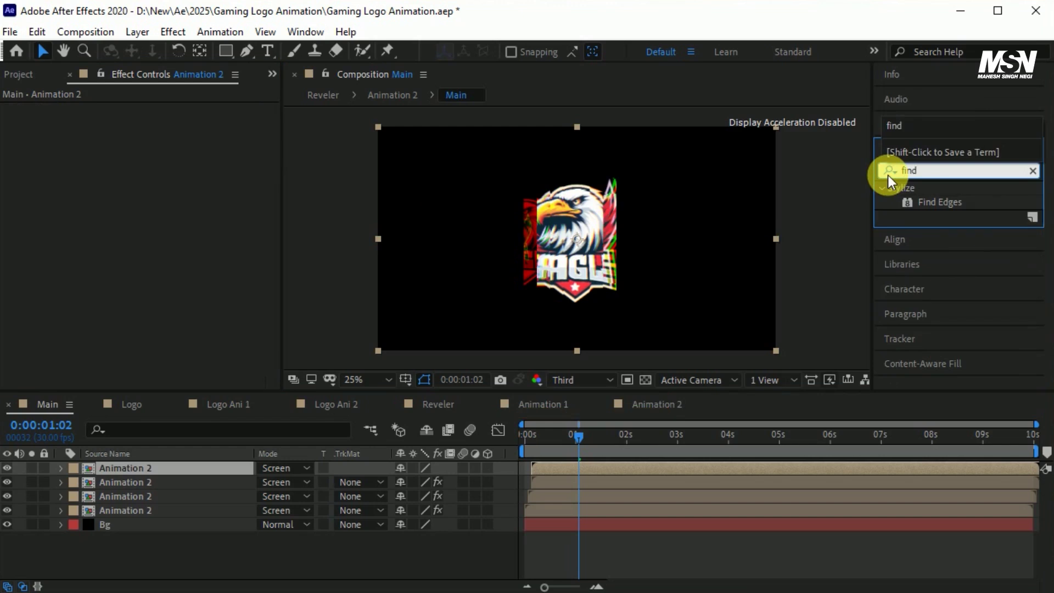
left_click_drag(928, 201, 189, 459)
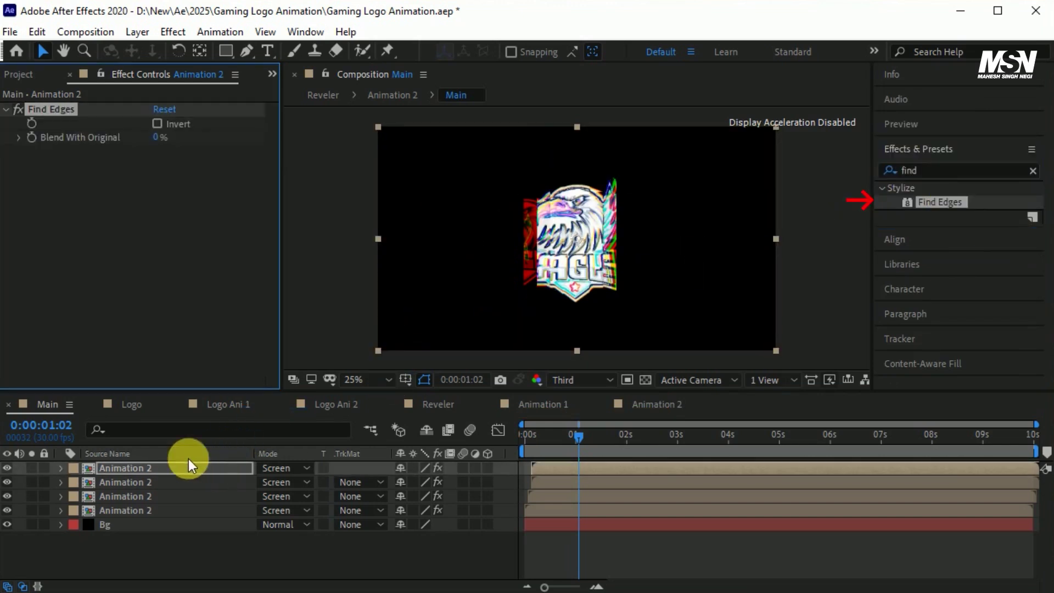
left_click(159, 124)
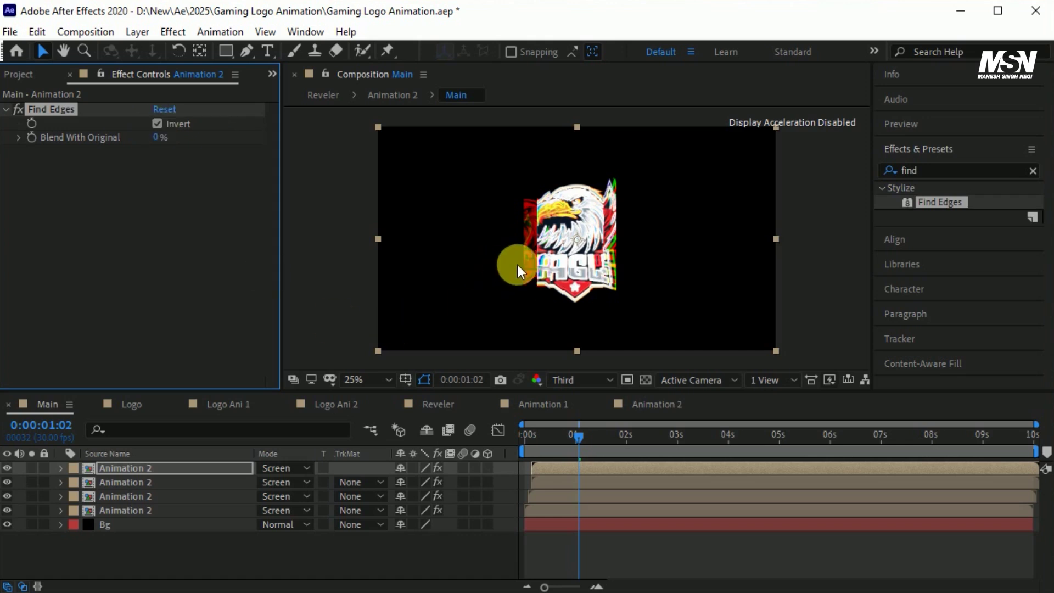
left_click(542, 466)
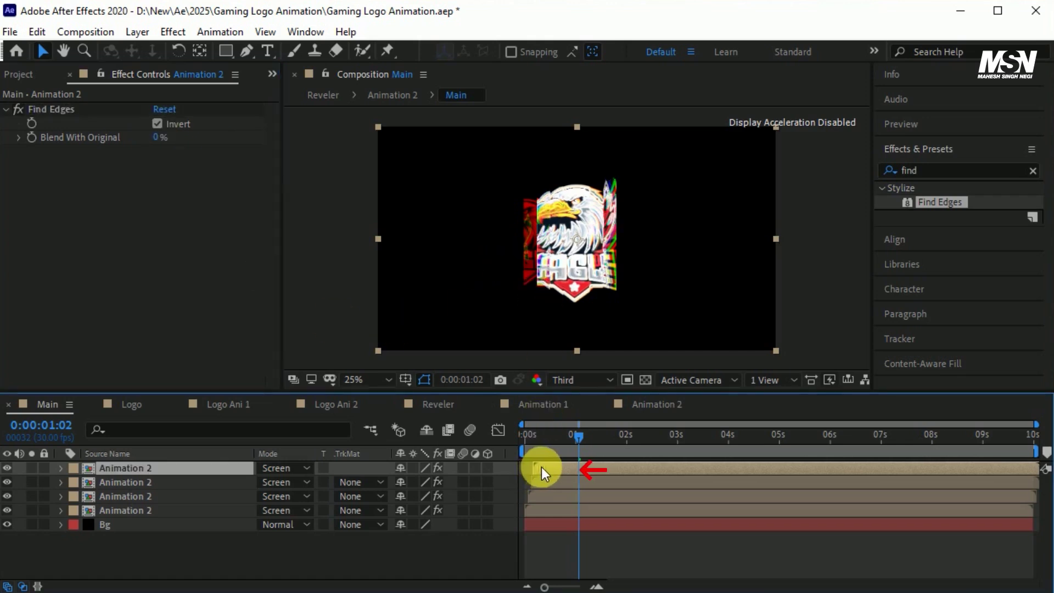
- Add the Animation 1 composition as the topmost layer in Main, starting a few frames after the layer below, and preview it
left_click(20, 74)
left_click_drag(64, 350, 173, 464)
mouse_move(579, 434)
left_mouse_down()
mouse_move(504, 444)
mouse_move(584, 440)
mouse_move(558, 467)
mouse_move(528, 445)
mouse_move(634, 452)
mouse_move(631, 436)
left_mouse_up()
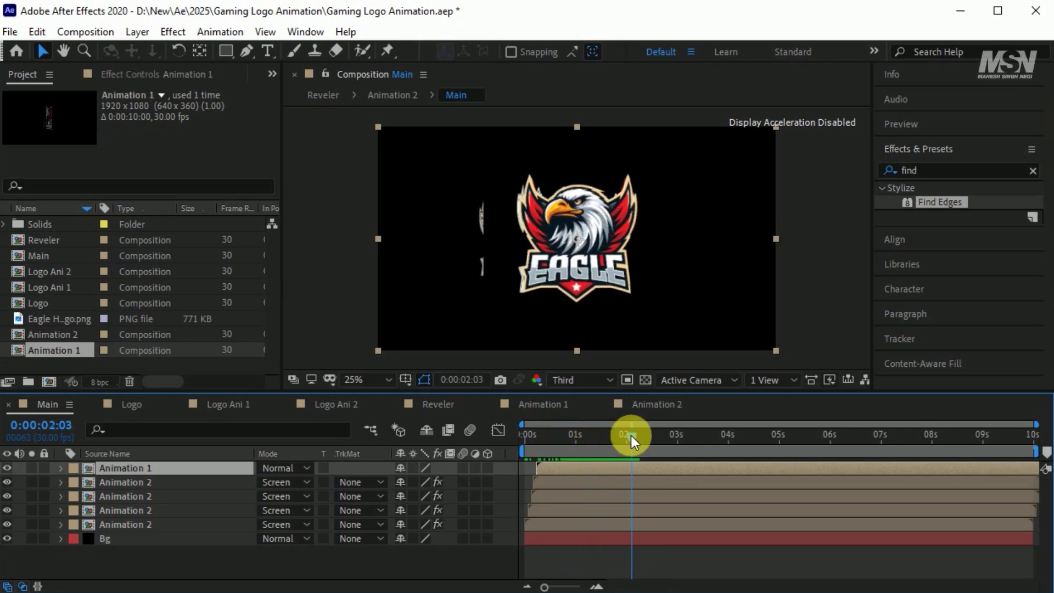
- Duplicate the Animation 2 layer that has Find Edges and move the copy above the Animation 1 layer
left_click(156, 479)
key("ctrl+d")
left_click_drag(146, 478, 156, 462)
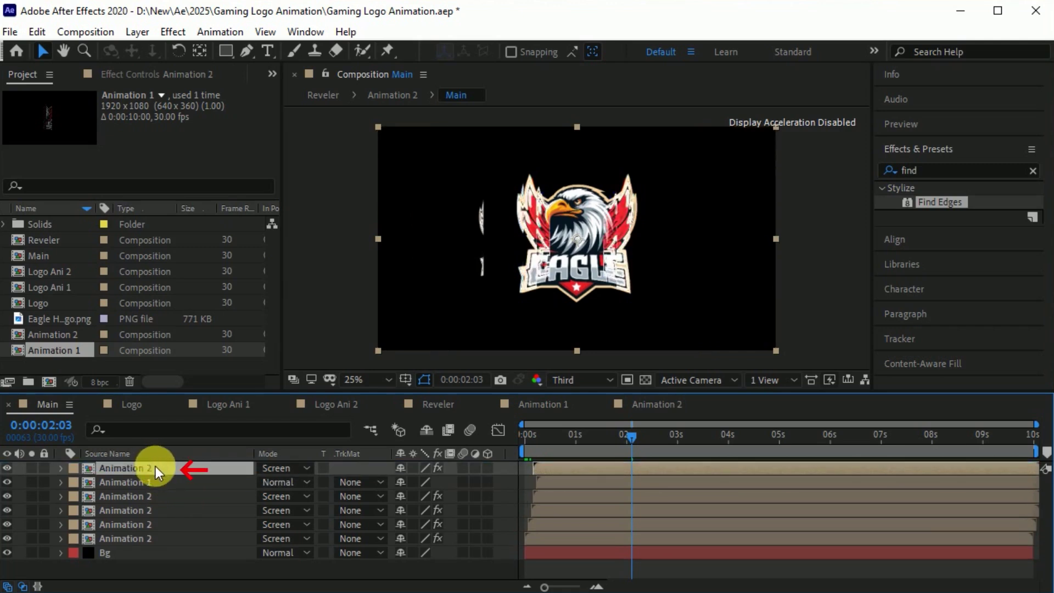
left_click(116, 76)
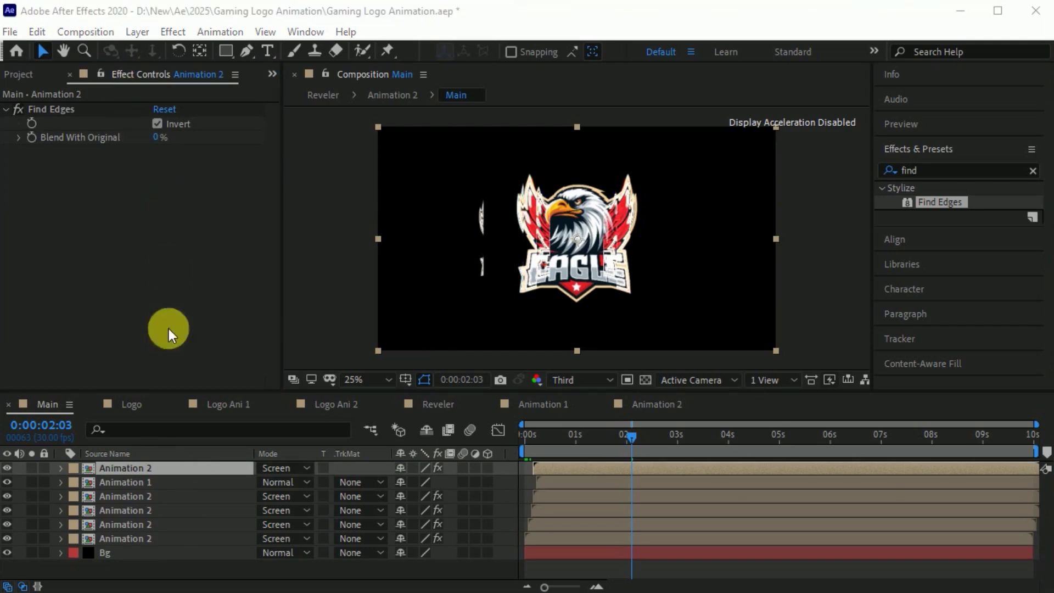
- Duplicate the topmost Animation 2 layer and apply Directional Blur with a Blur Length of 175 to the copy
left_click(141, 465)
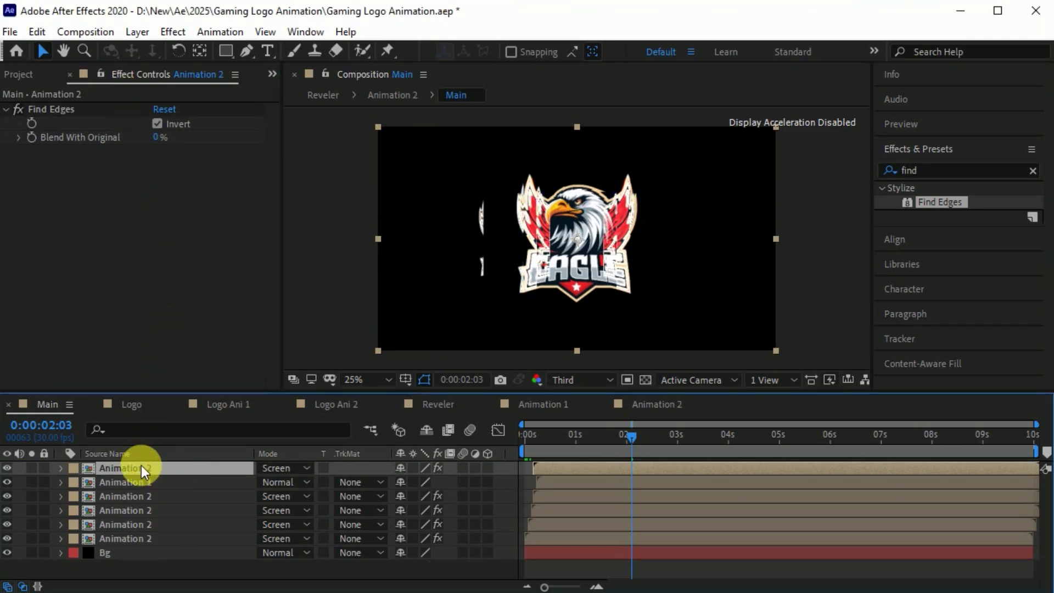
key("ctrl+d")
double_click(907, 171)
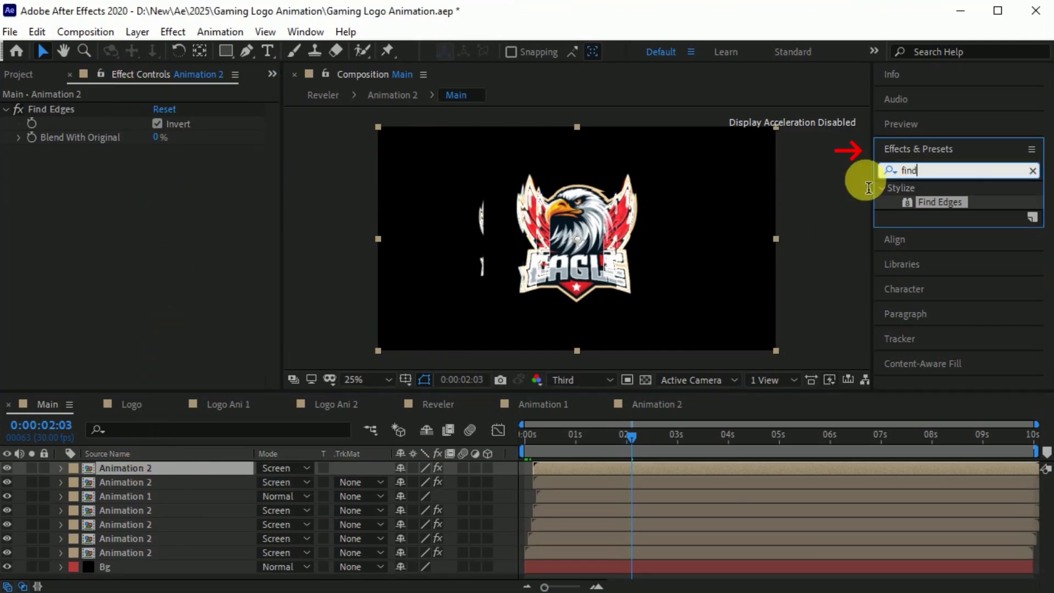
type("dir")
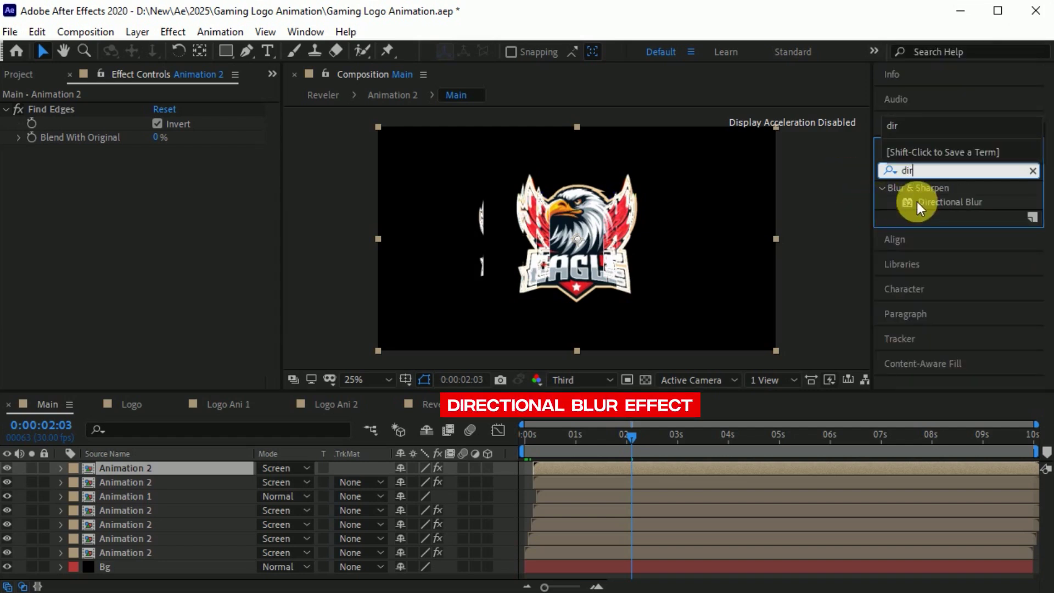
left_click_drag(918, 202, 216, 465)
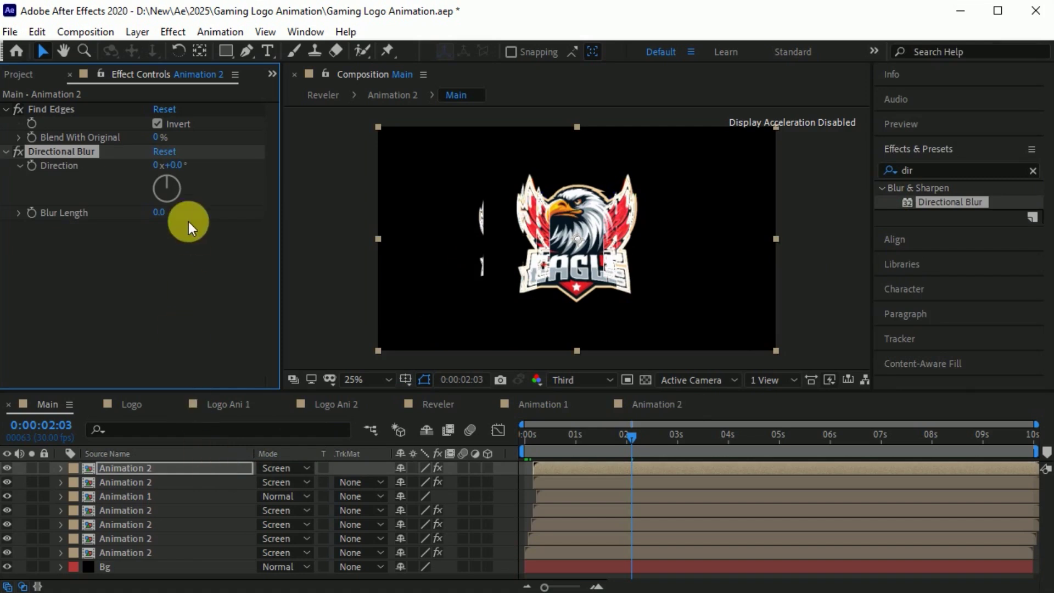
left_click(159, 212)
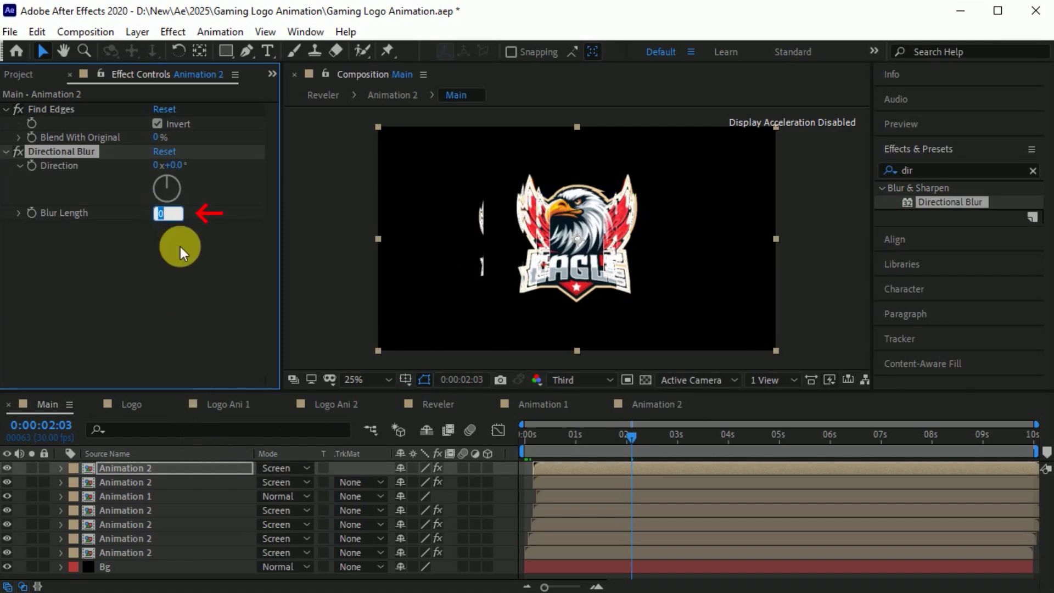
type("175")
key("Return")
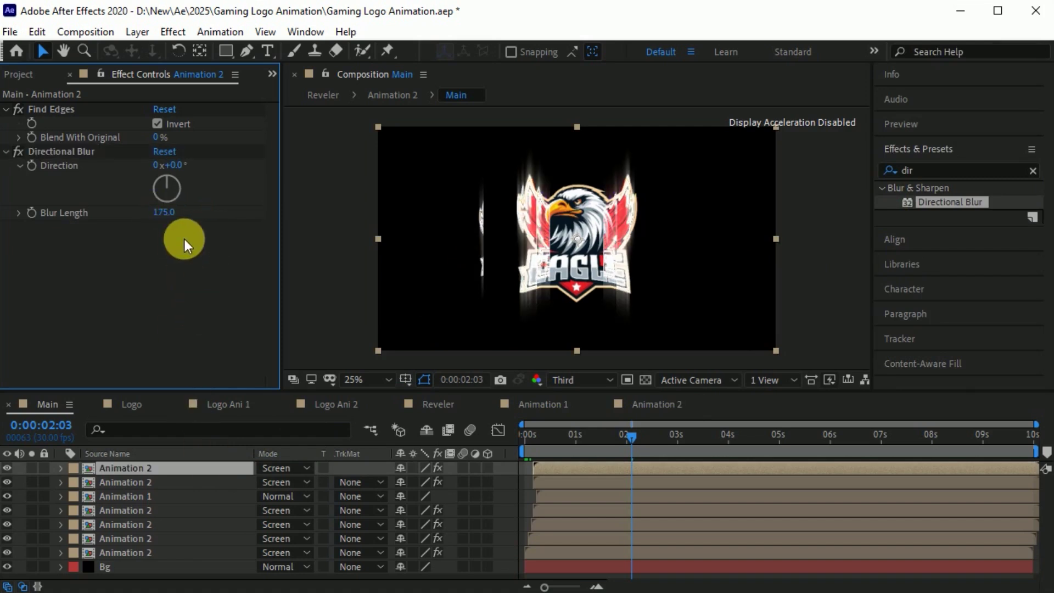
- Shift the two Animation 2 layers above Animation 1 a few frames later in time and preview the blurred edges
left_click(551, 481)
left_click(545, 464)
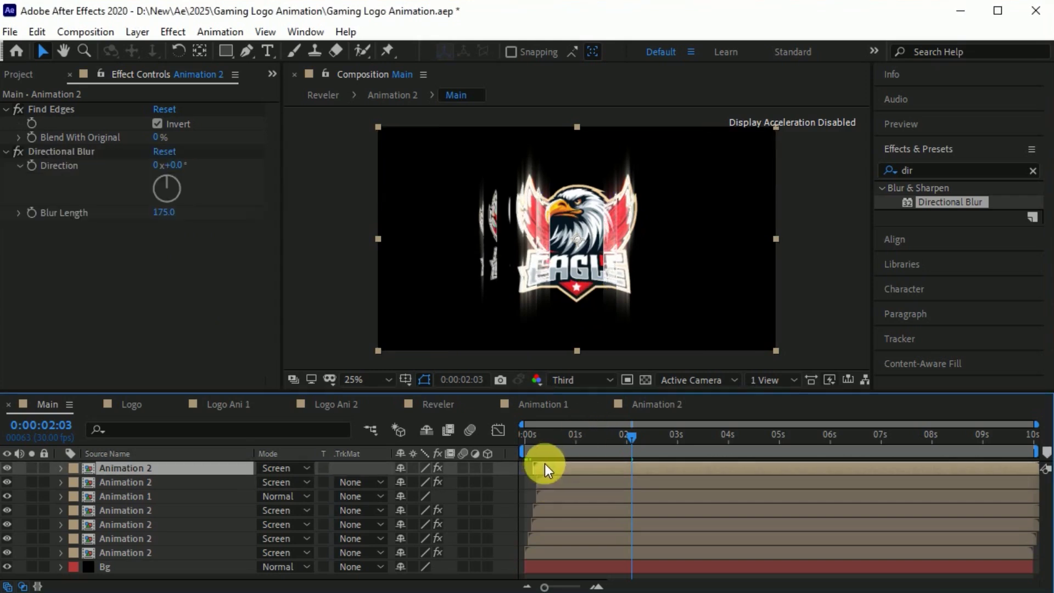
left_click(597, 436)
left_click_drag(604, 437, 628, 450)
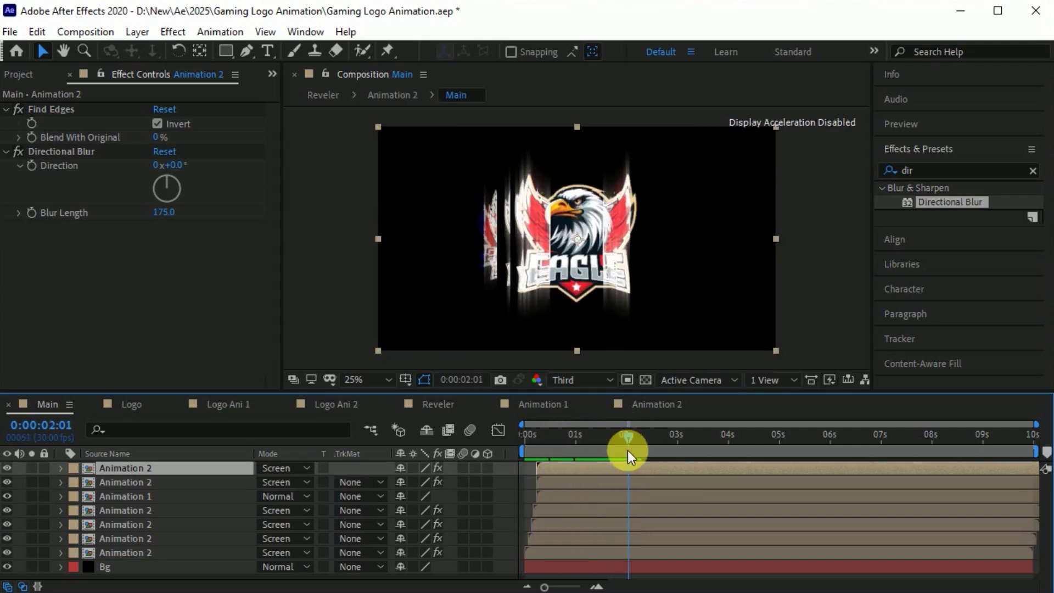
- Create an adjustment layer above all layers in Main and name it Noise
left_click(133, 35)
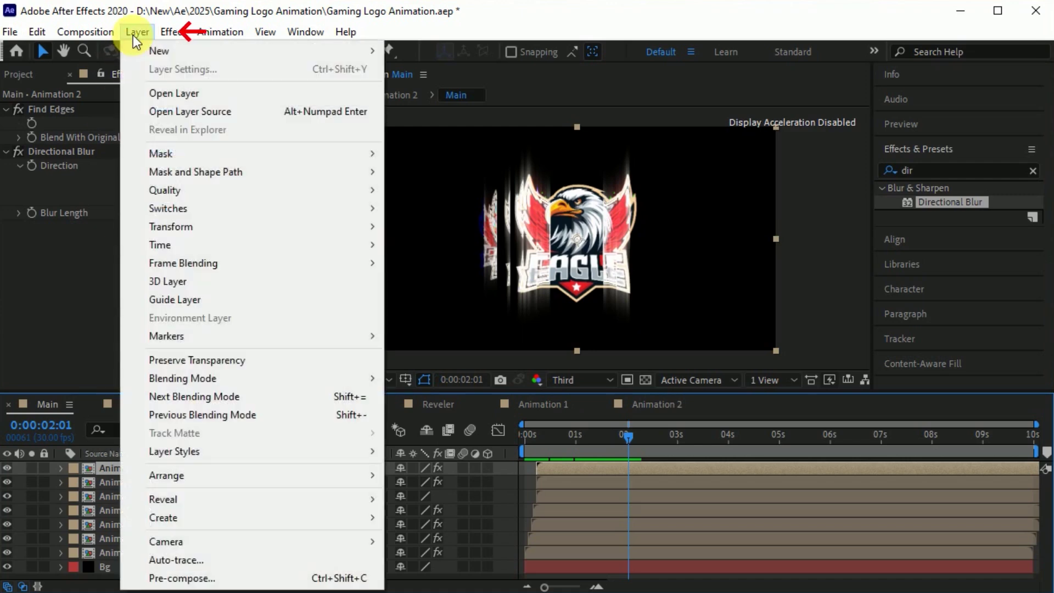
mouse_move(160, 51)
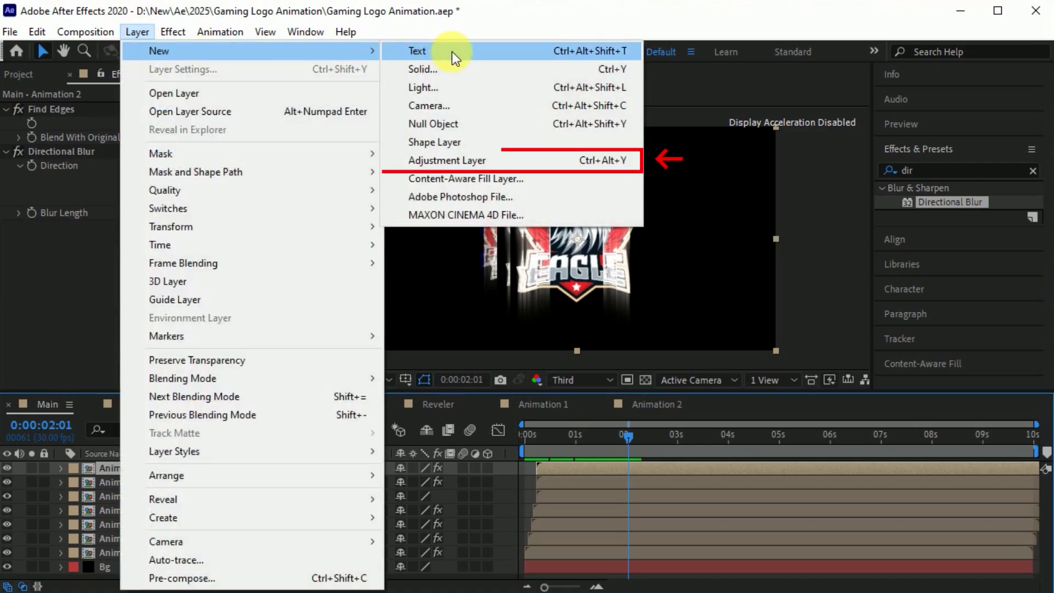
left_click(474, 160)
key("Return")
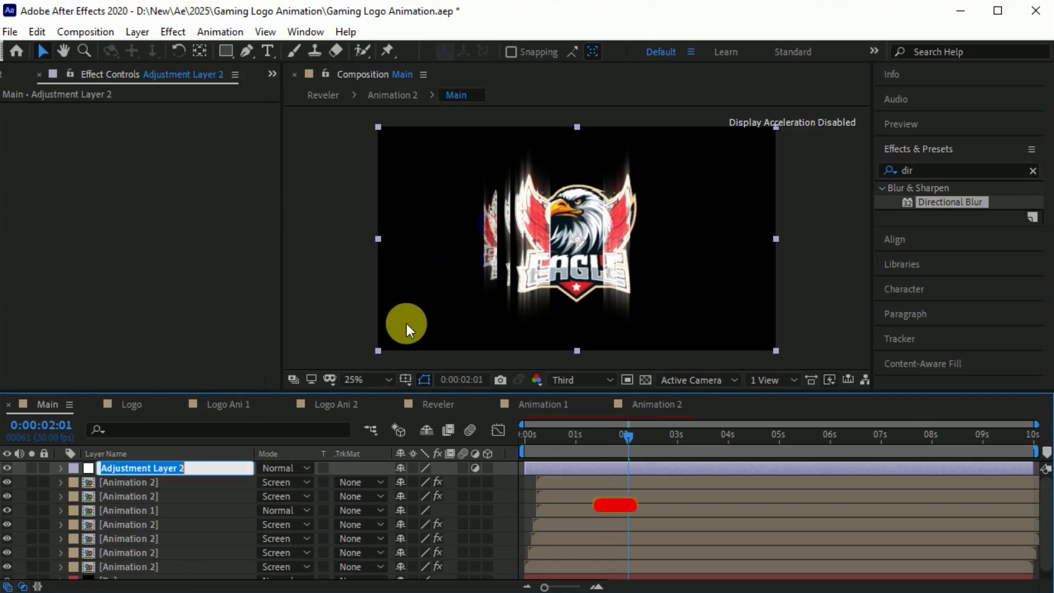
type("Noise")
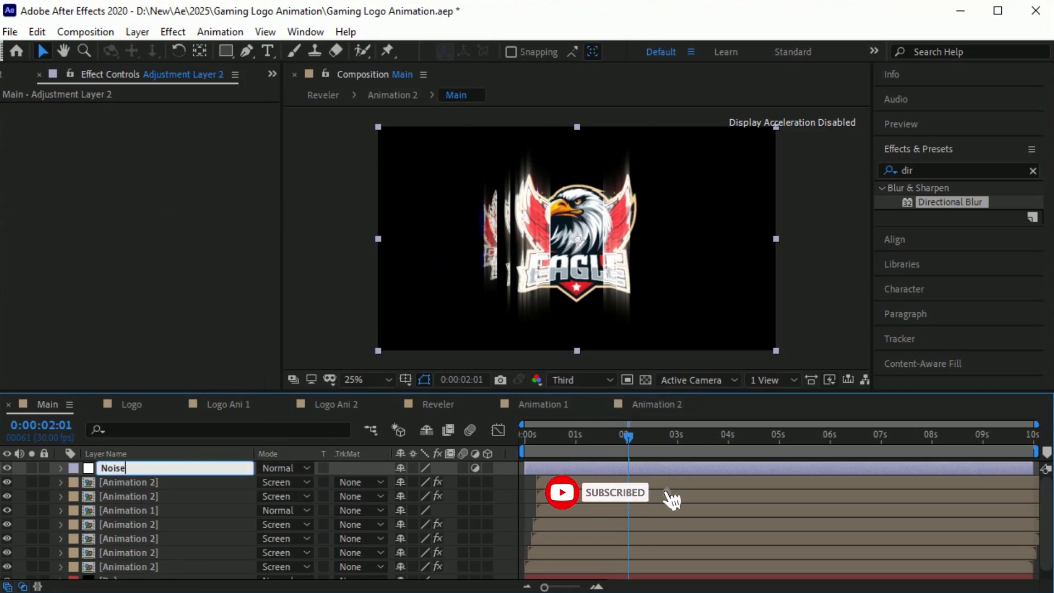
- Apply the Noise effect to the Noise layer at 2% and disable Use Color Noise and Clip Result Values
left_click(937, 170)
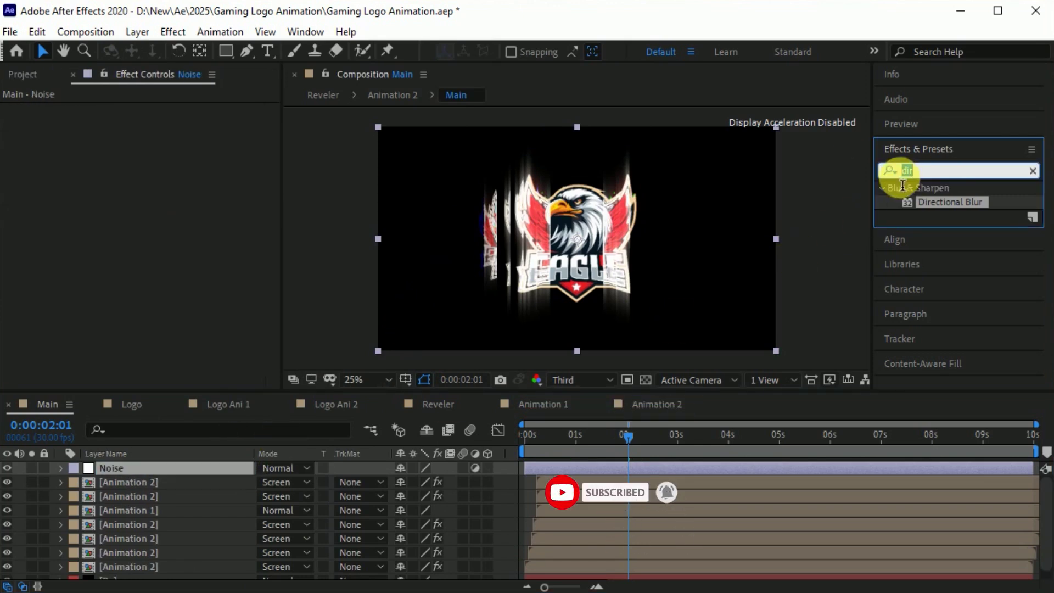
type("Noise")
left_click_drag(942, 258, 199, 470)
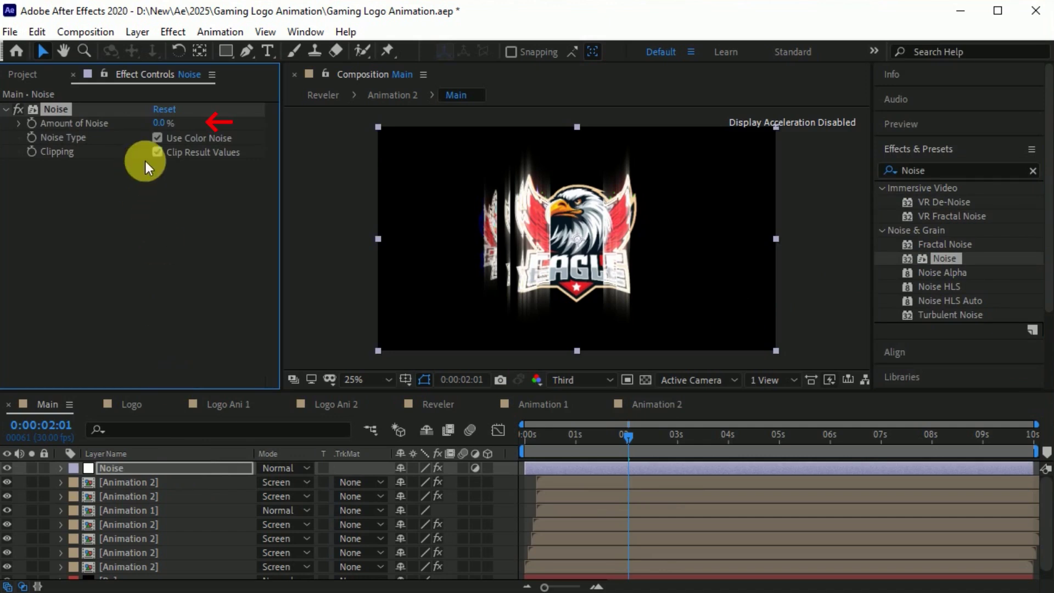
left_click(160, 123)
type("2")
key("Return")
left_click(157, 138)
left_click(158, 152)
left_click(166, 199)
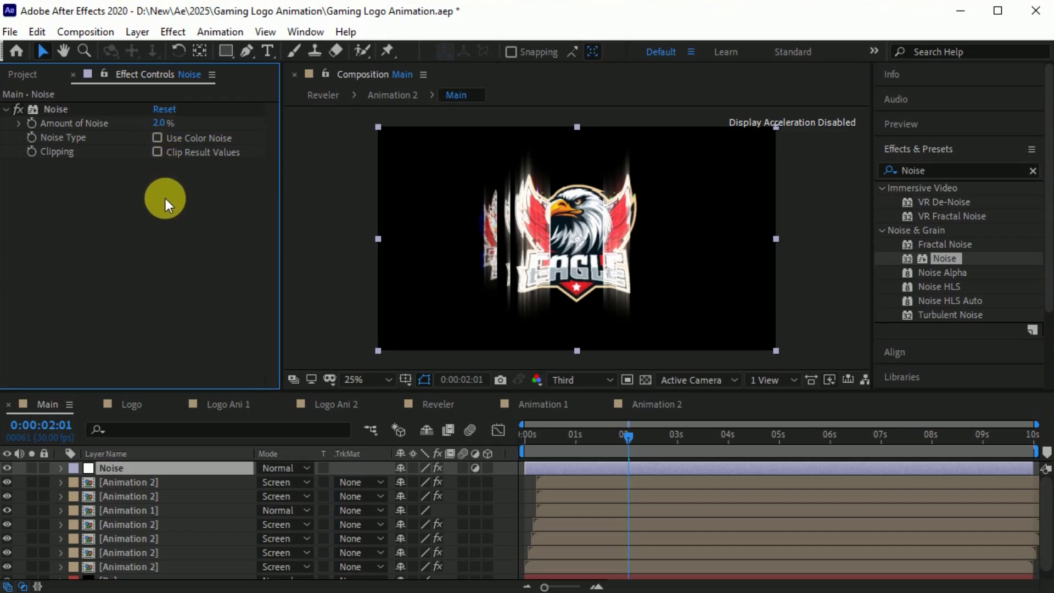
- Shorten Main's work area to end at about 5 seconds and play back the animation
left_click_drag(609, 435, 545, 444)
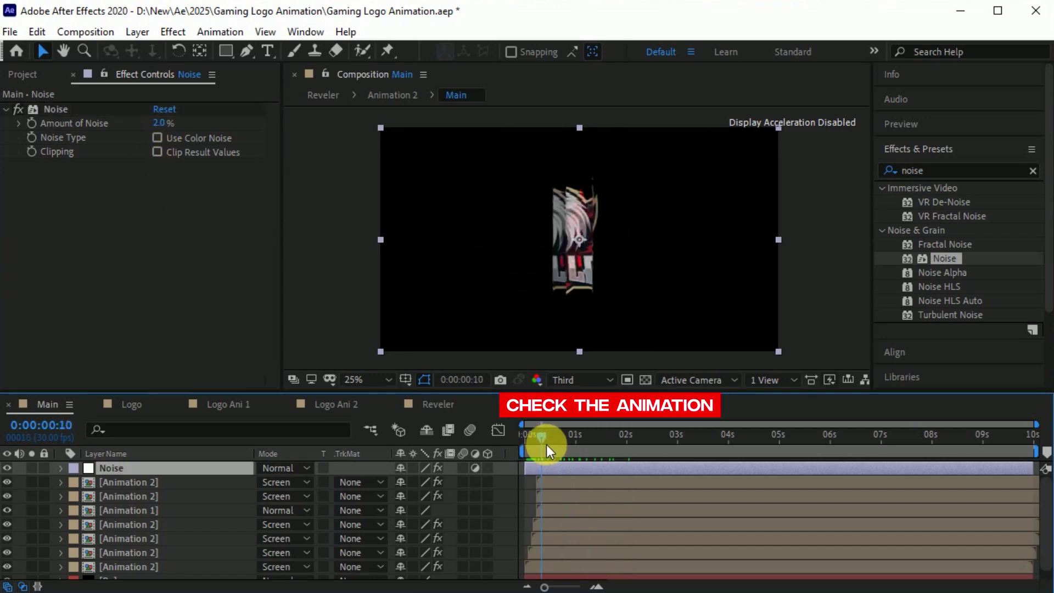
key("space")
left_click_drag(794, 453, 778, 454)
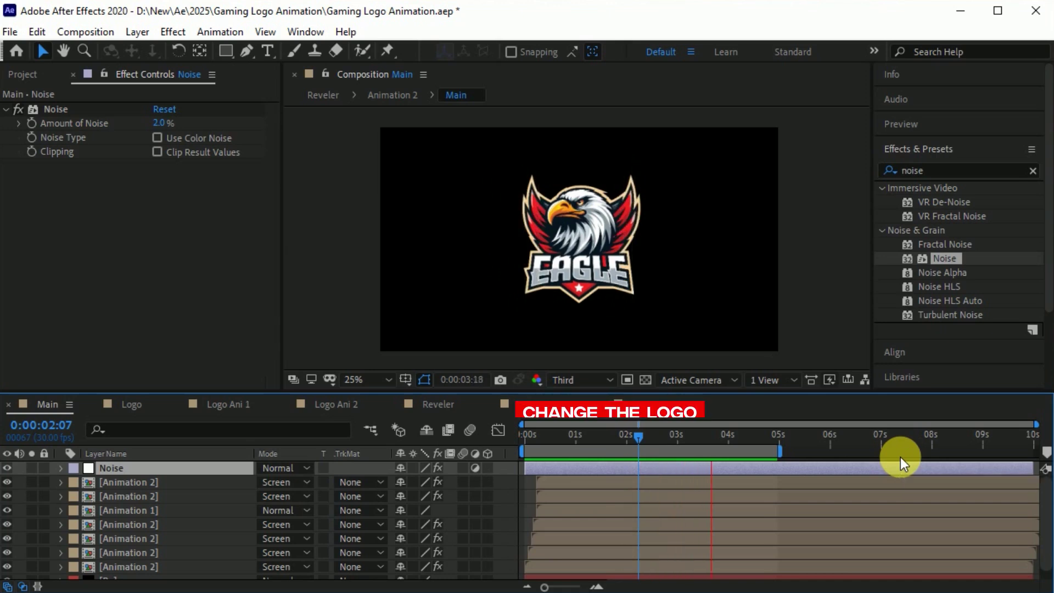
key("space")
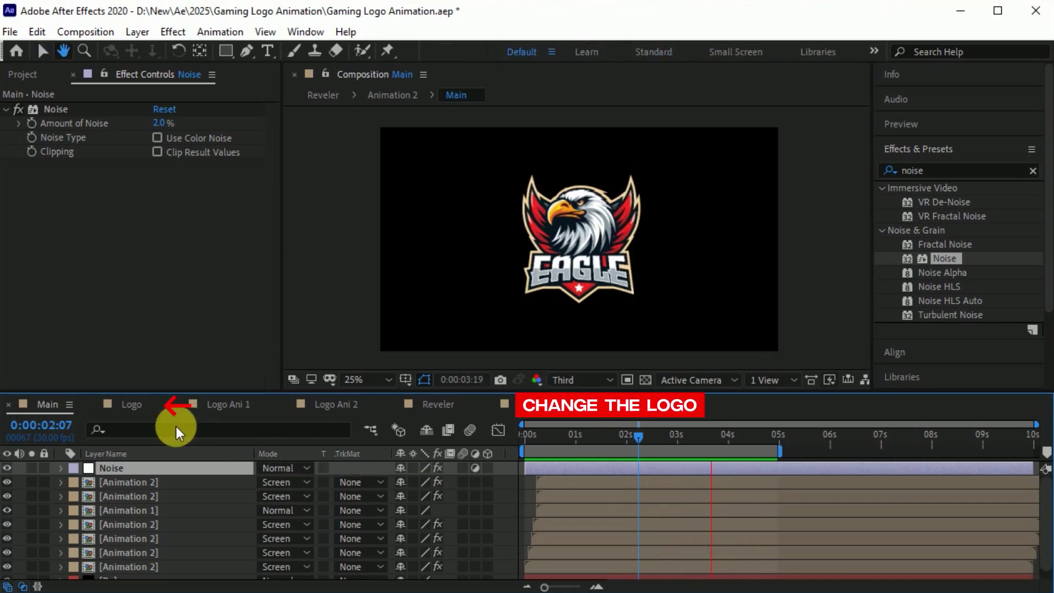
- Open the Logo composition and import the Esport Logo PNG as footage
left_click(136, 406)
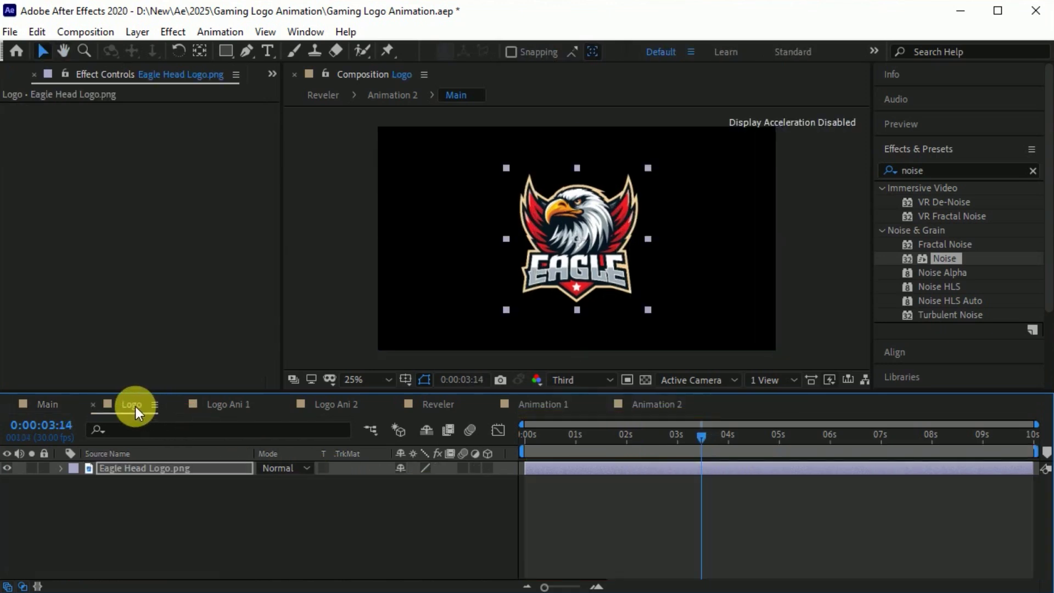
left_click(176, 515)
key("ctrl+i")
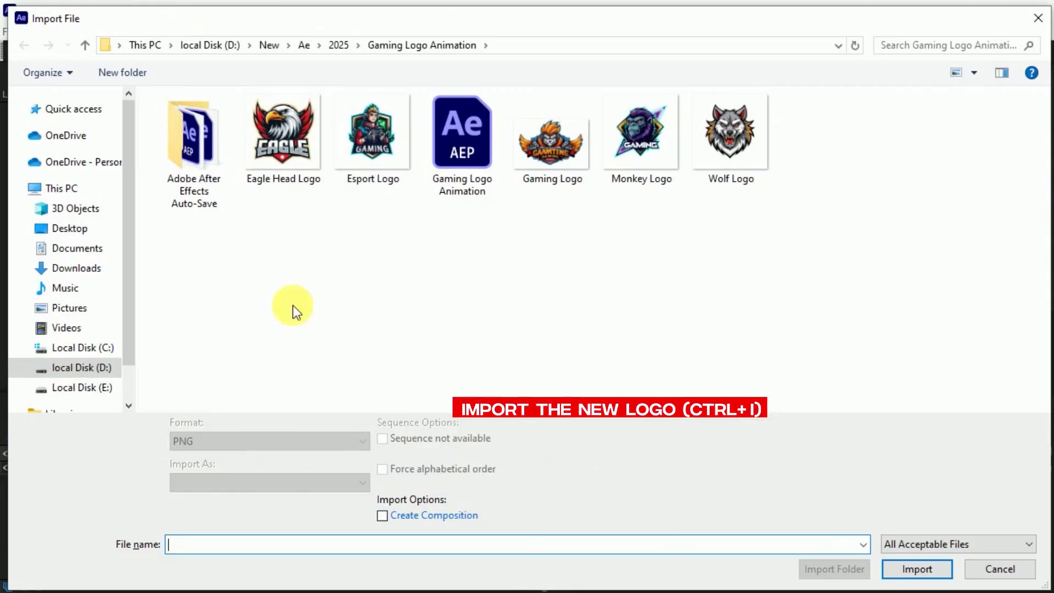
left_click(376, 144)
left_click(917, 557)
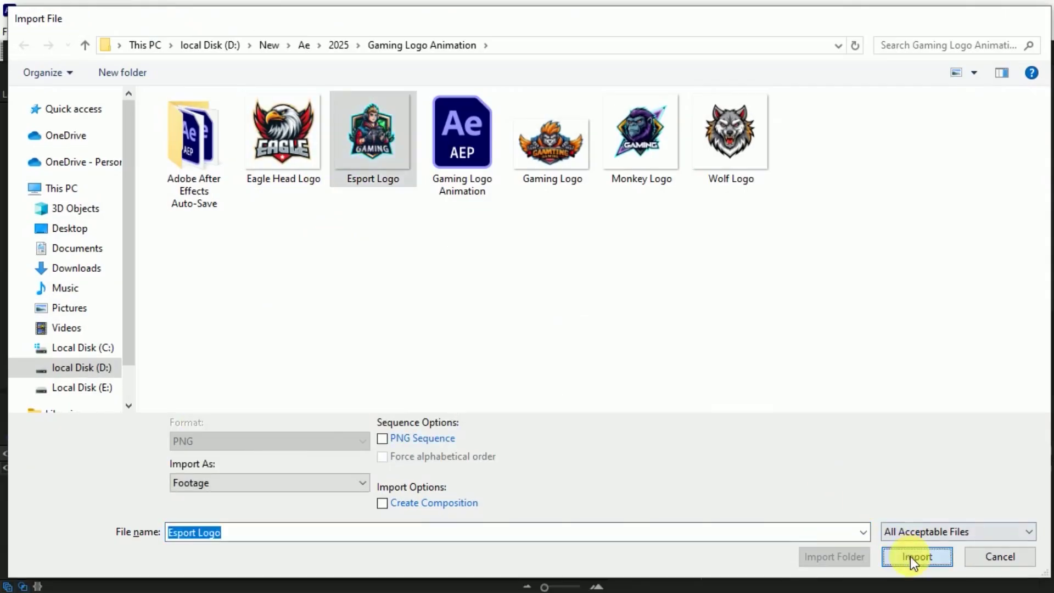
- Place Esport Logo.png below the eagle layer in the Logo composition, scale it to 136%, and hide the Eagle Head Logo layer
left_click_drag(77, 342, 153, 492)
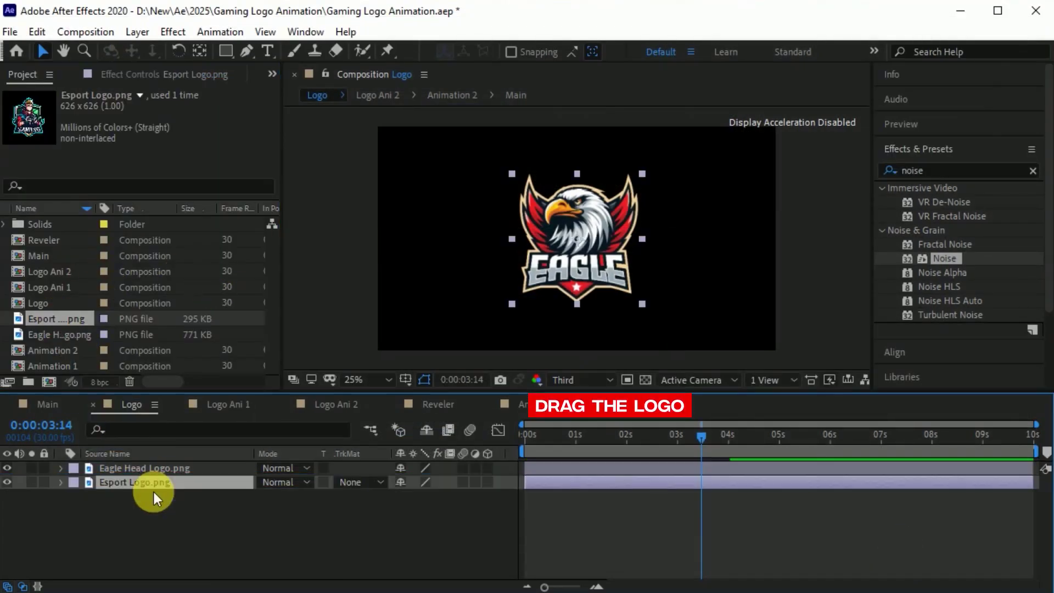
key("s")
left_click_drag(420, 496, 446, 493)
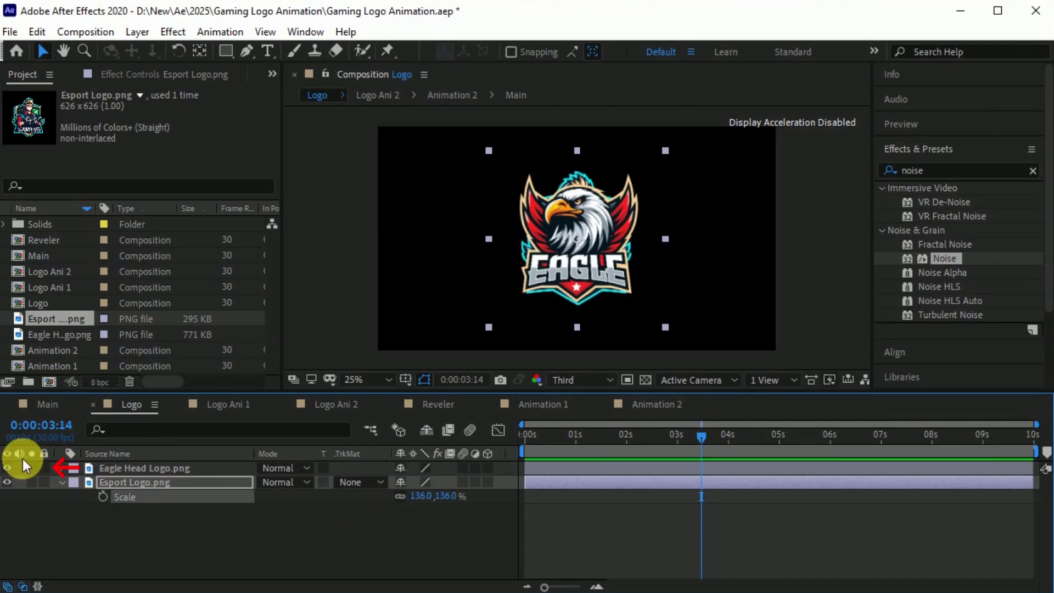
left_click(6, 468)
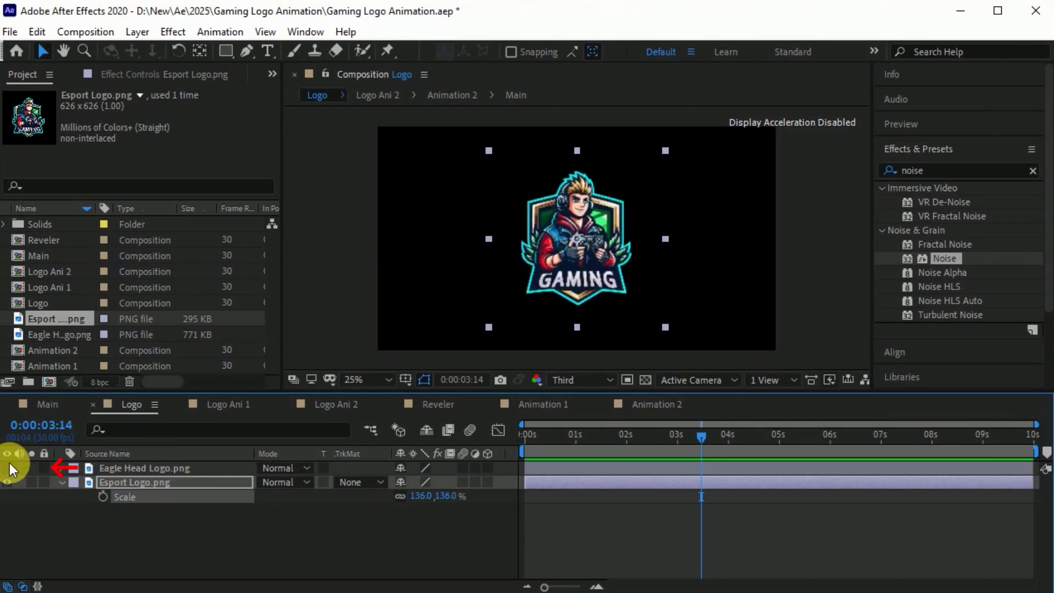
- Play back the swapped logo in the Main composition and apply the Gradient Ramp effect to the Bg layer
left_click(45, 406)
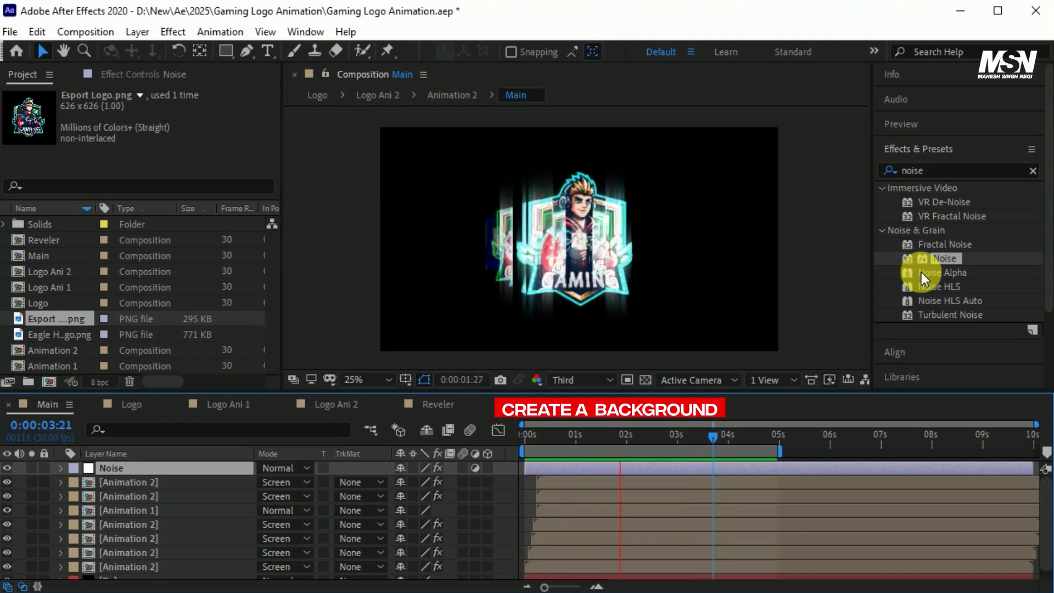
key("space")
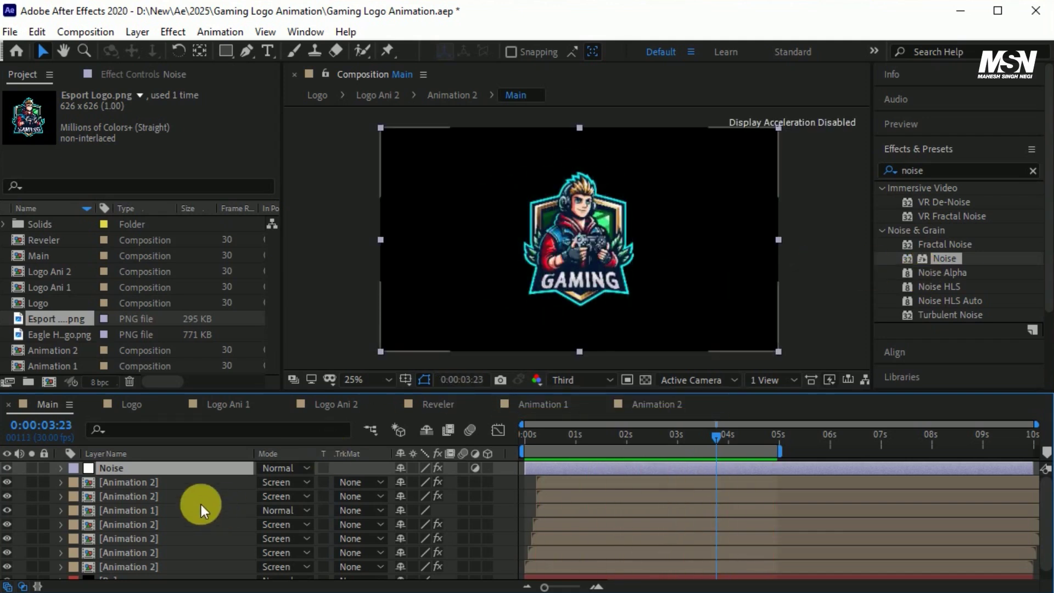
scroll(156, 506, "down", 1)
left_click(120, 571)
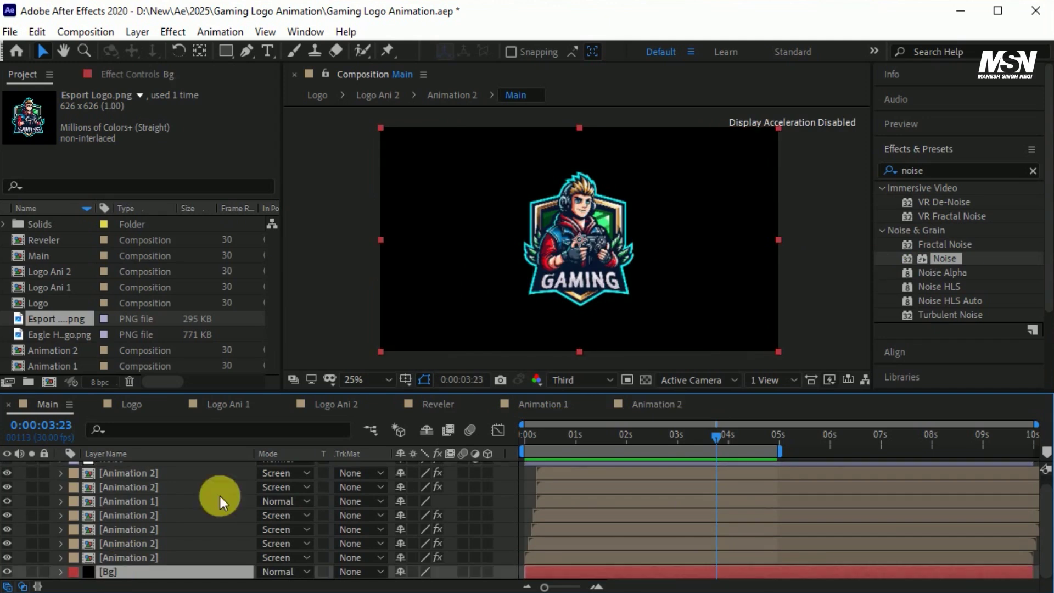
left_click(897, 175)
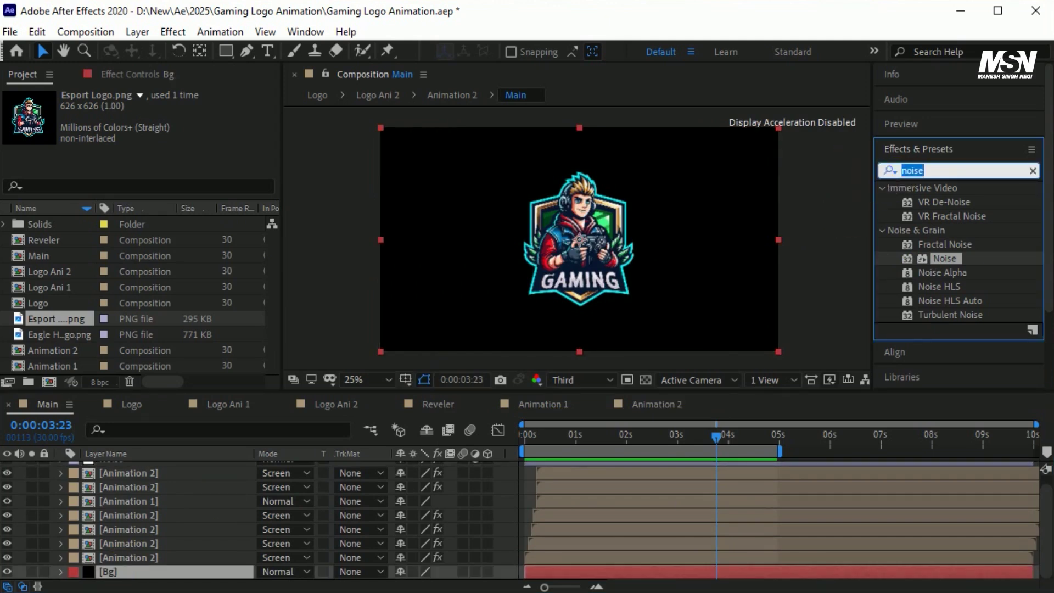
type("ramp")
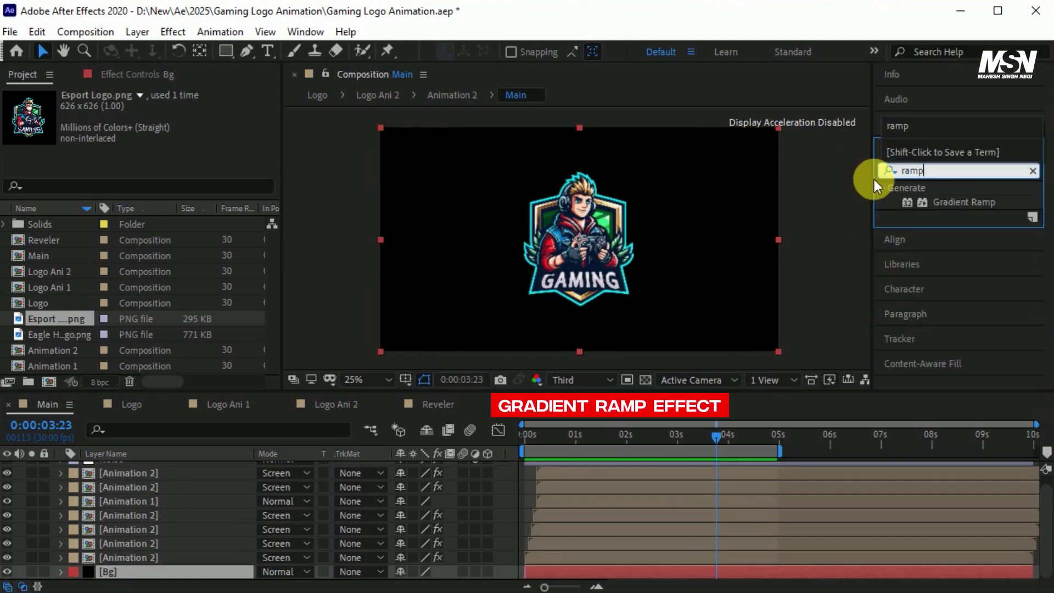
left_click(962, 201)
left_click_drag(961, 201, 209, 568)
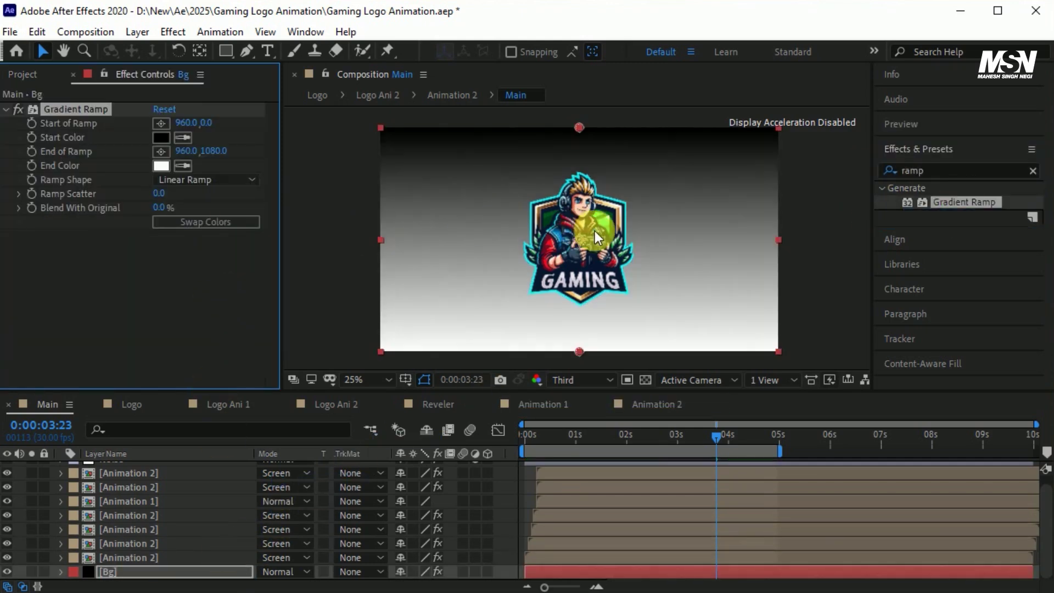
- Sample the logo's dark green as the Gradient Ramp's start color and the jacket's blue as its end color
scroll(597, 230, "up", 4)
scroll(578, 182, "up", 3)
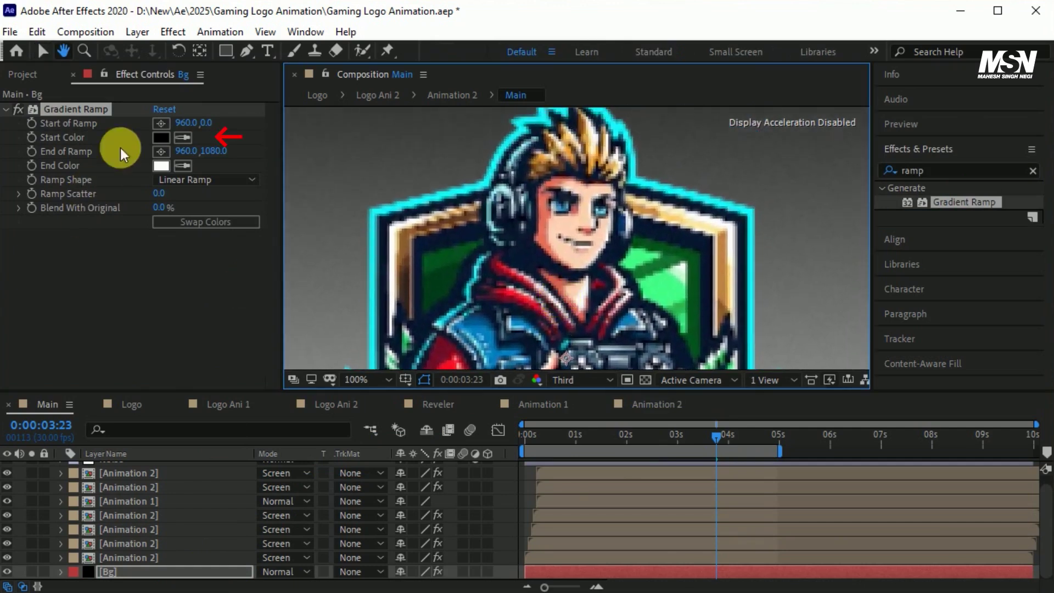
left_click(183, 137)
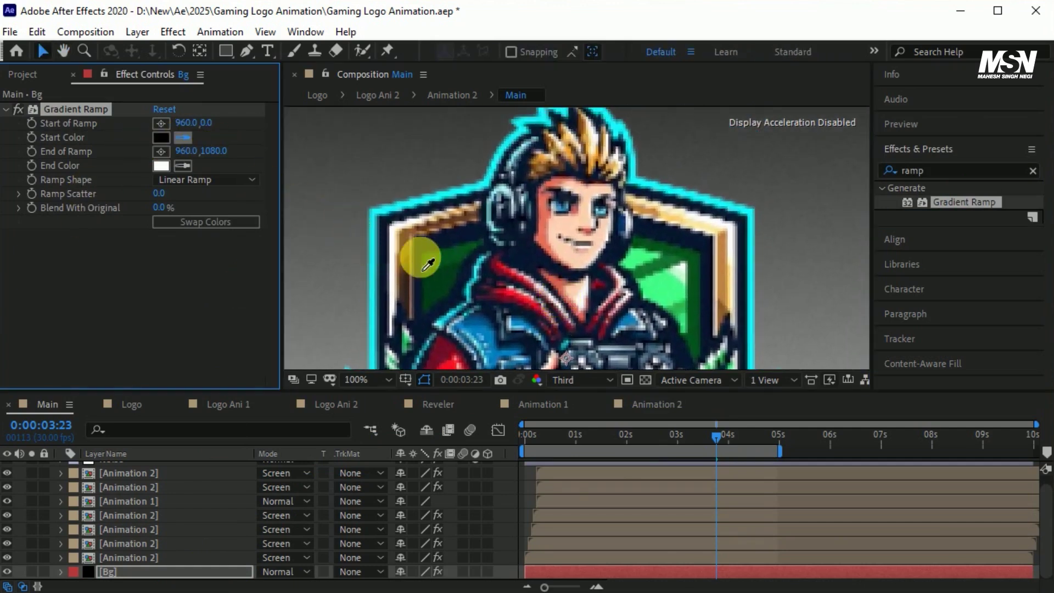
left_click(440, 273)
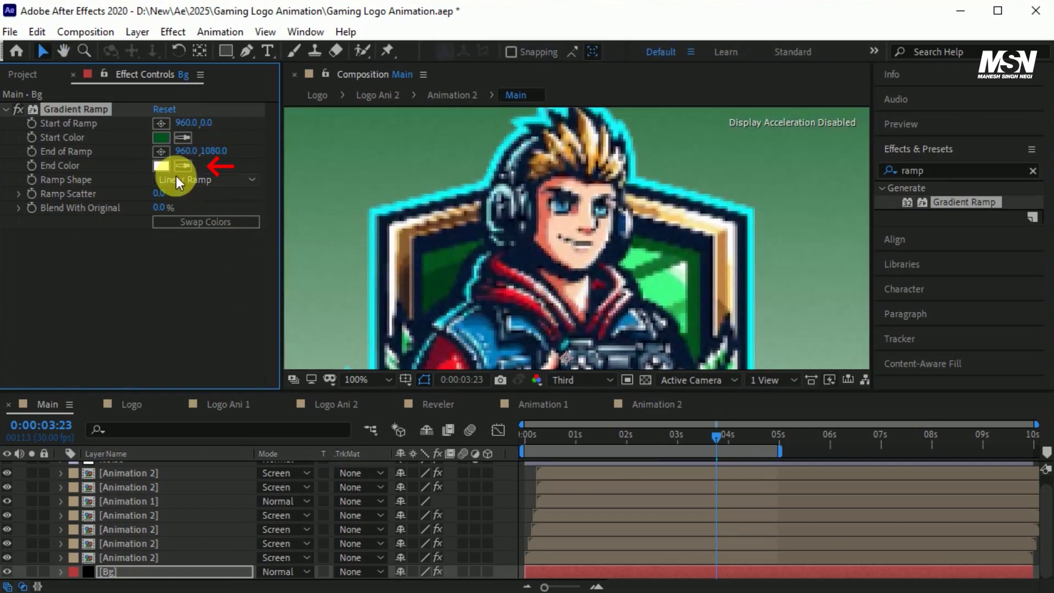
left_click(183, 165)
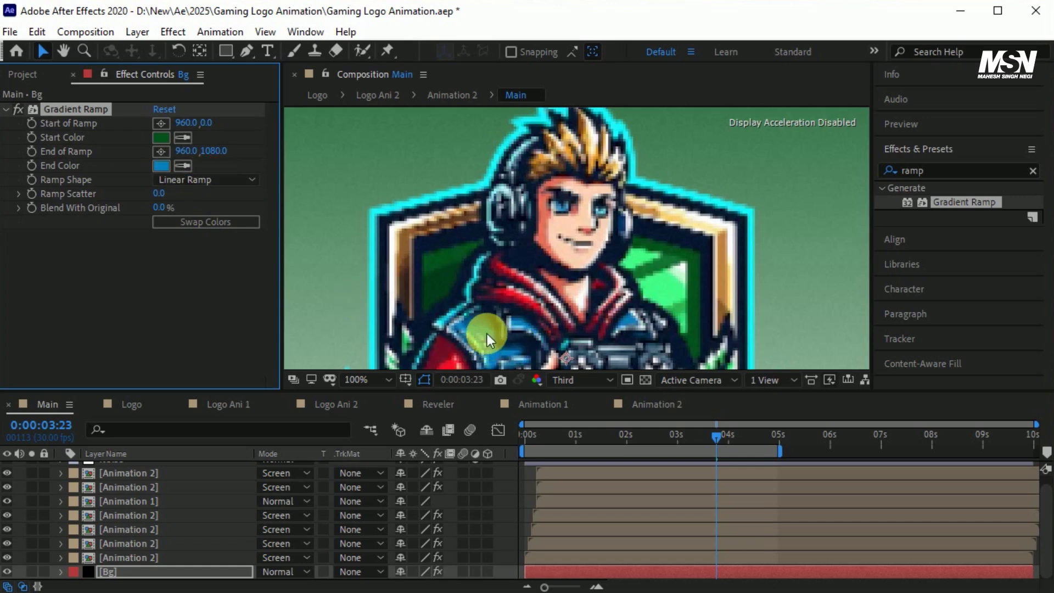
- Change the Bg gradient's ramp shape to Radial Ramp and swap its start and end colors
scroll(600, 177, "down", 4)
scroll(598, 219, "down", 1)
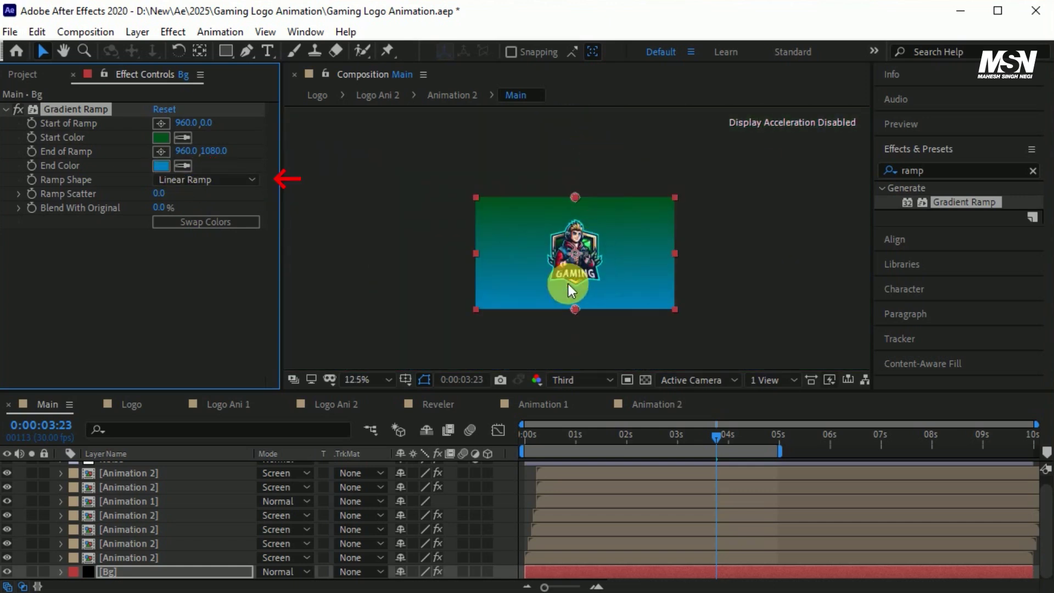
left_click(223, 179)
left_click(207, 219)
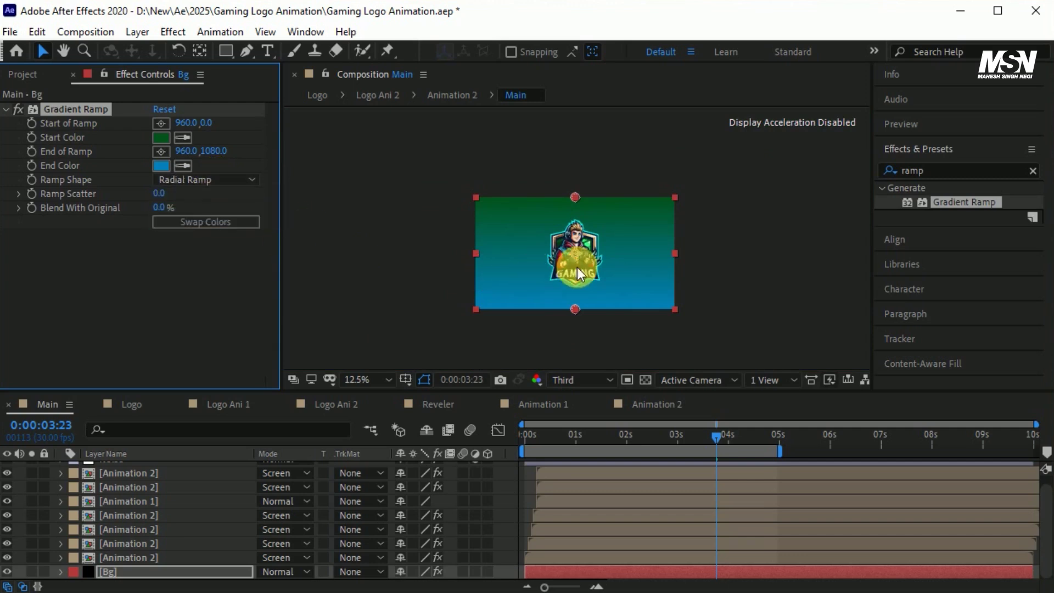
left_click(236, 223)
- Move the Gradient Ramp's end point straight down below the frame to about 960, 1664 and play back the animation
left_click_drag(575, 309, 574, 314)
left_click_drag(578, 356, 580, 371)
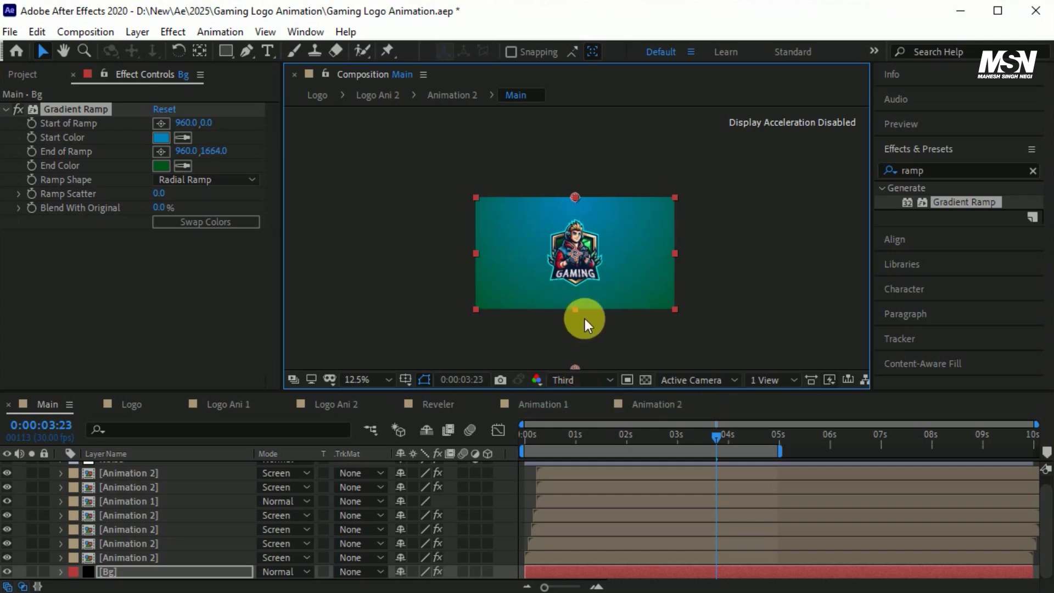
scroll(585, 319, "up", 1)
key("h")
left_click_drag(607, 294, 617, 269)
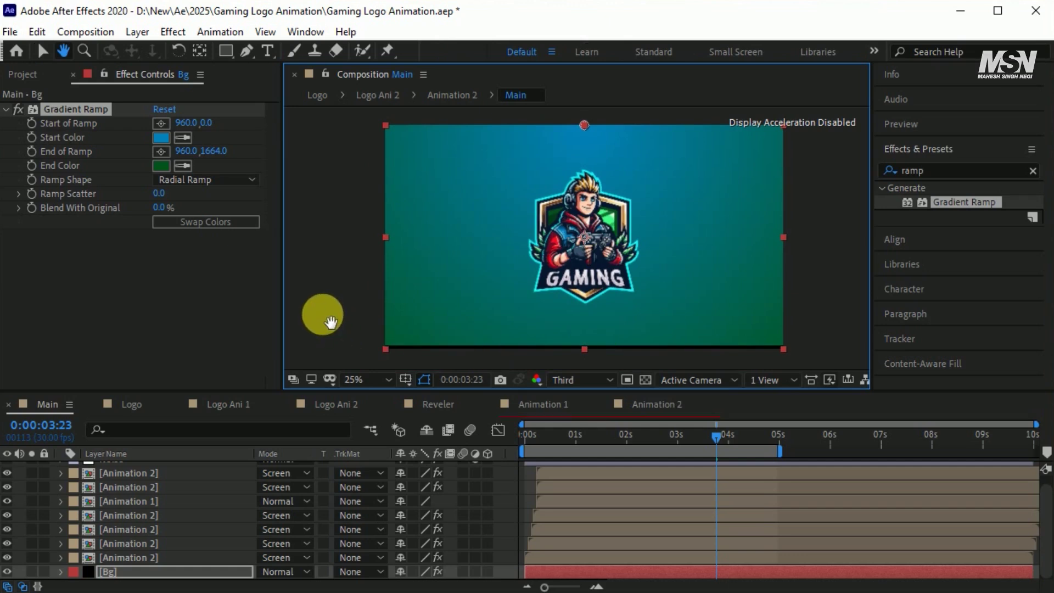
left_click(42, 51)
left_click(331, 281)
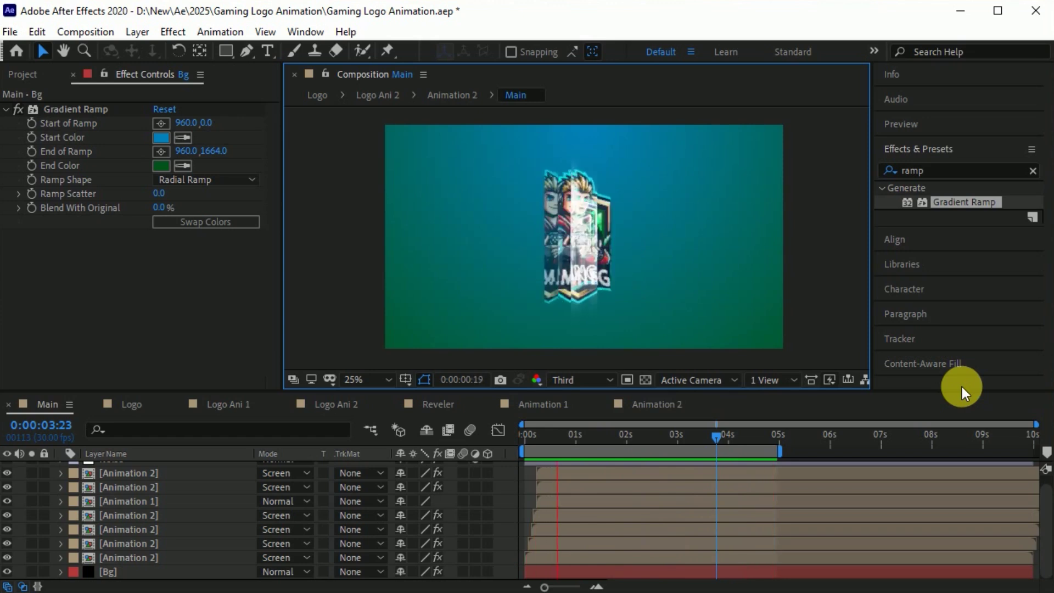
key("space")
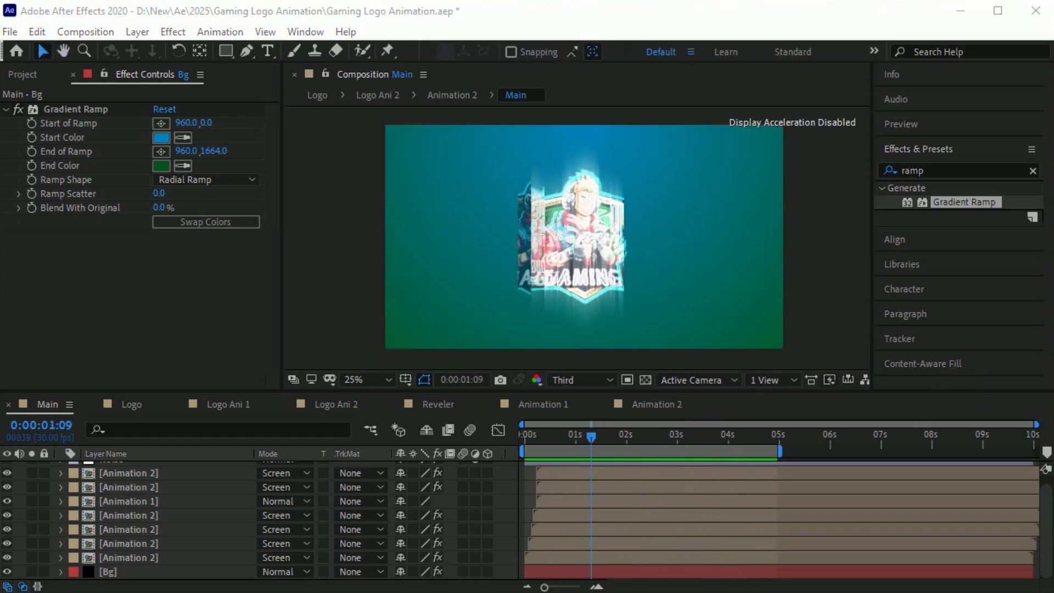